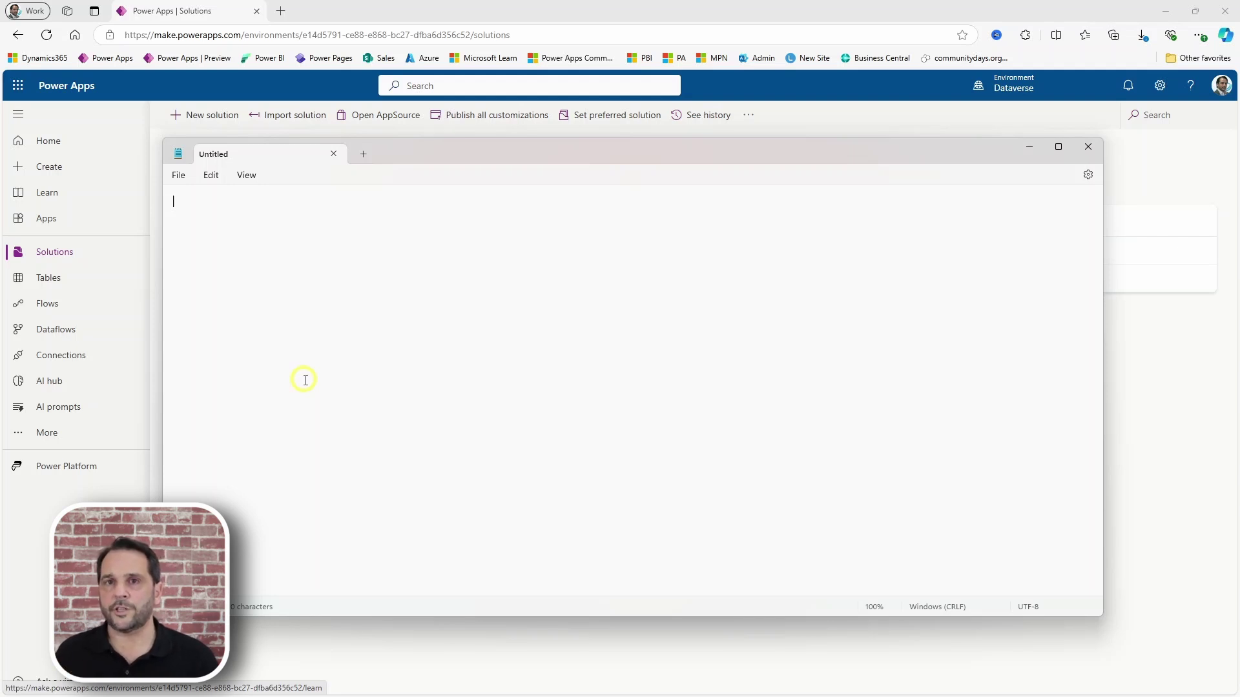
# - Write the Timesheet heading with 'Name | Date' beneath it, followed by a blank line
pyautogui.write('Tim')
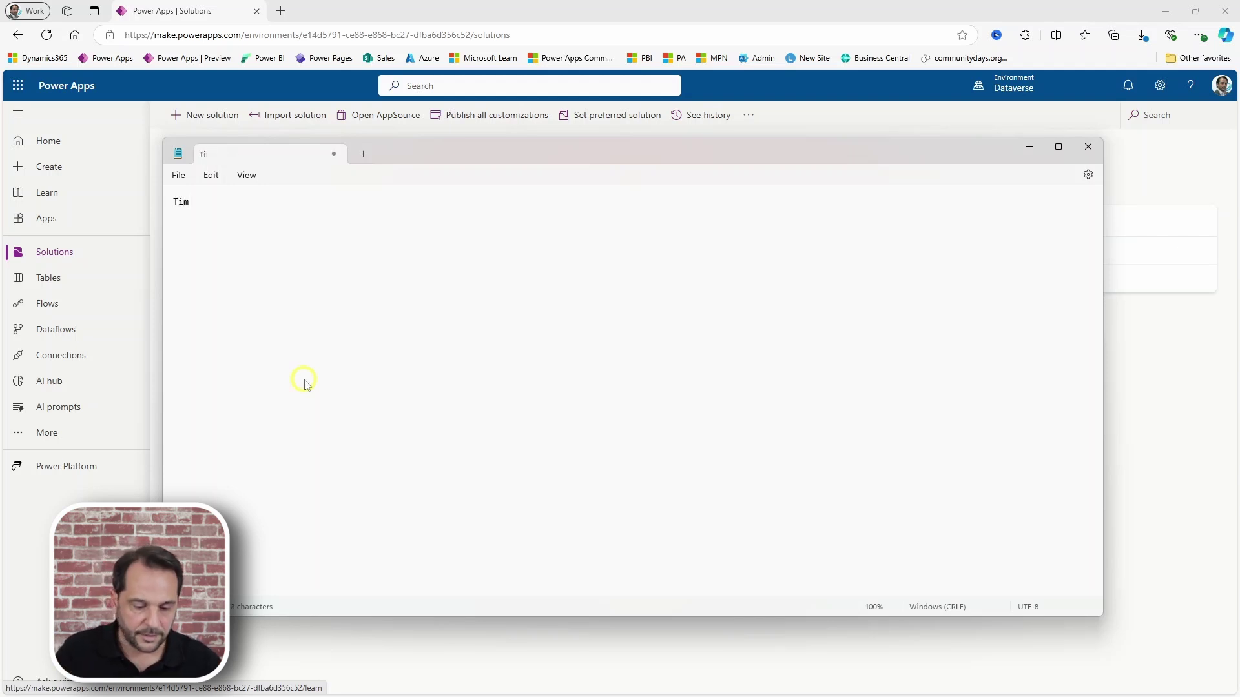
pyautogui.write('esheet')
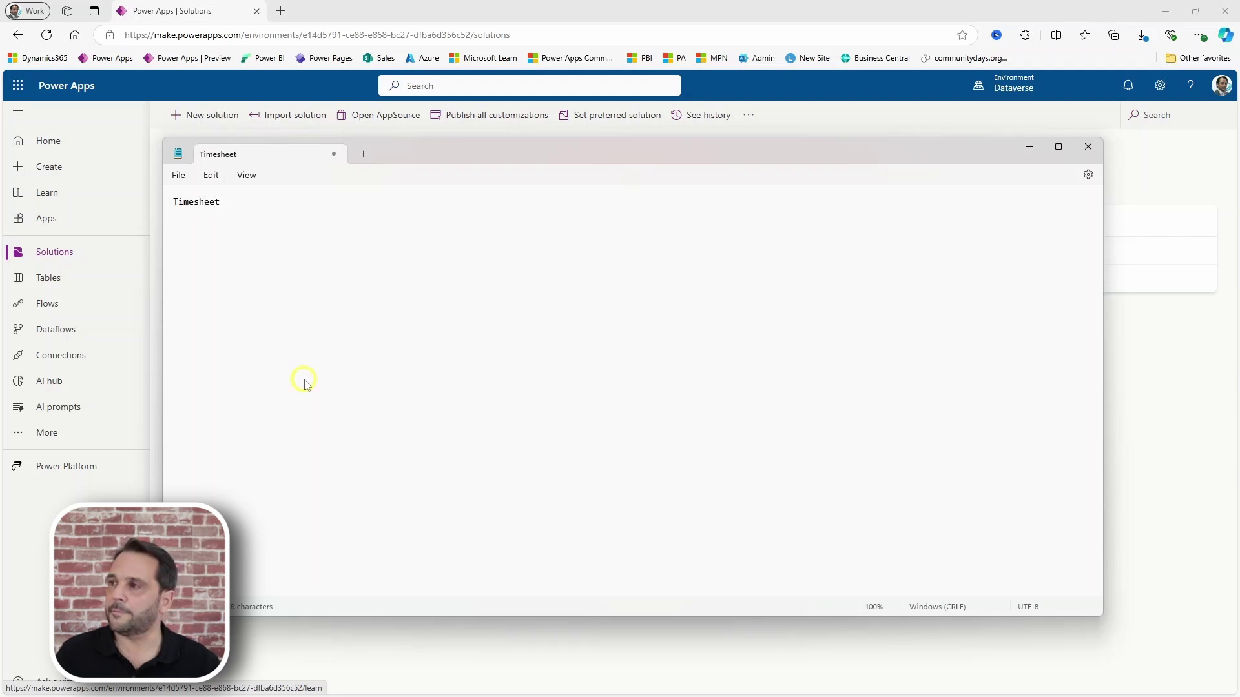
pyautogui.press('Return')
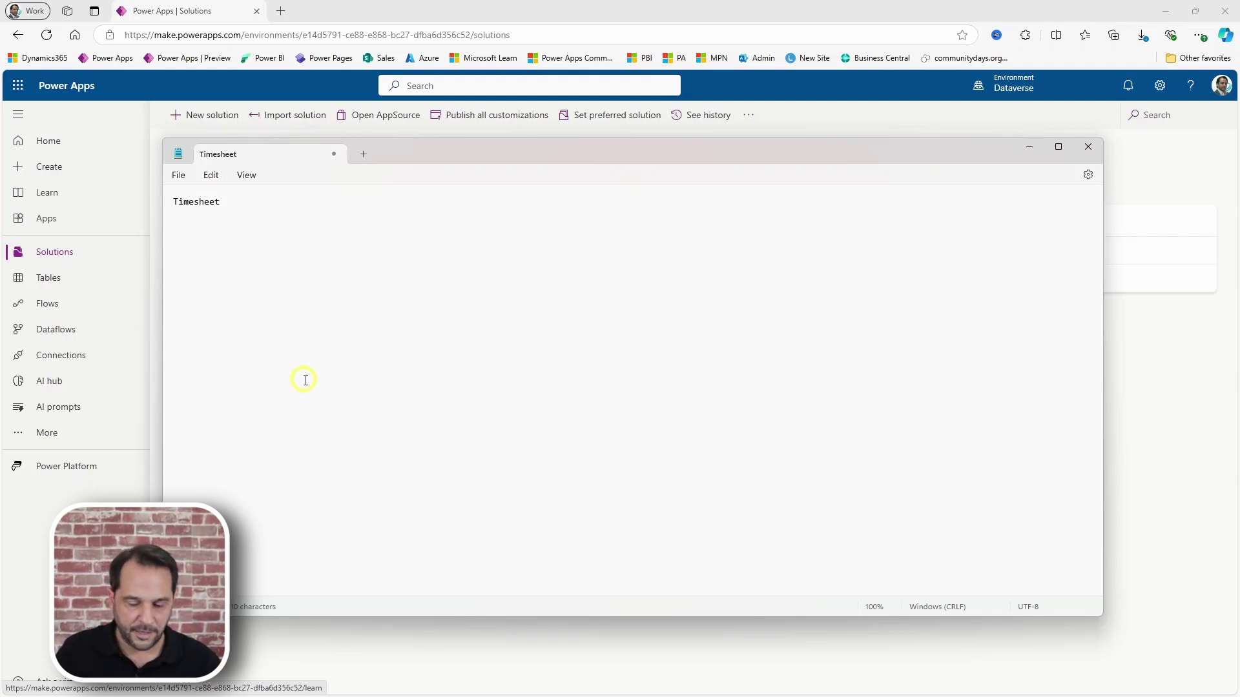
pyautogui.write('Name ')
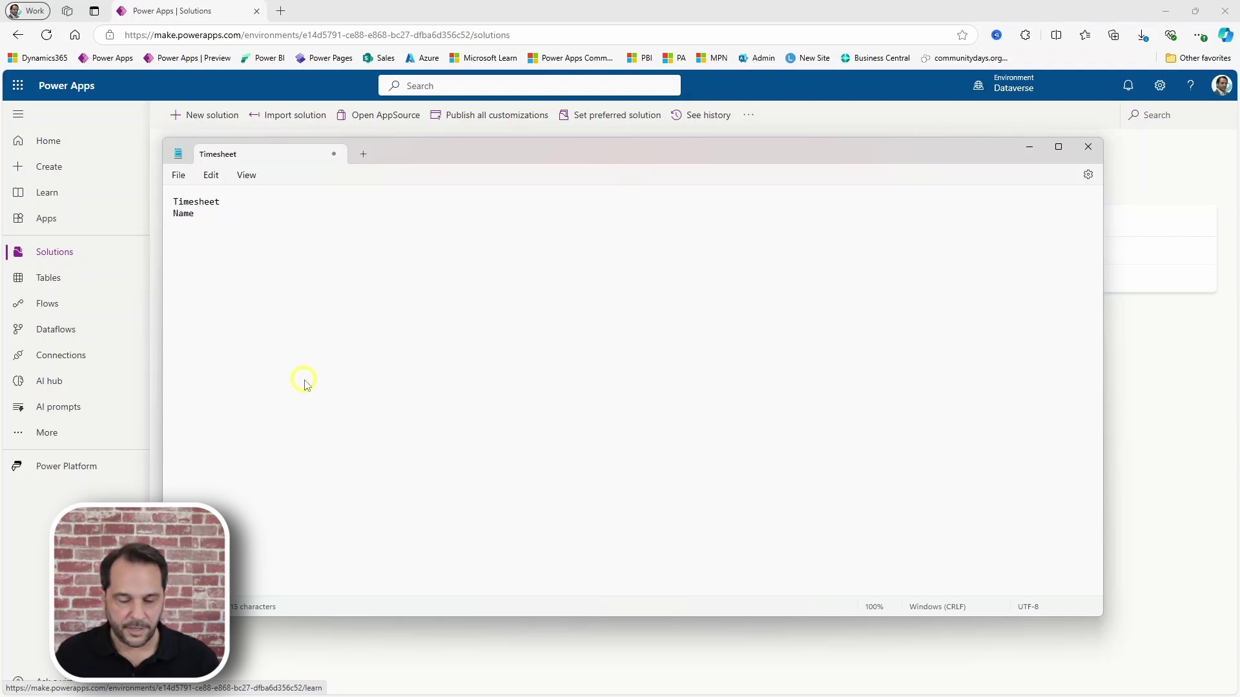
pyautogui.write('| Date')
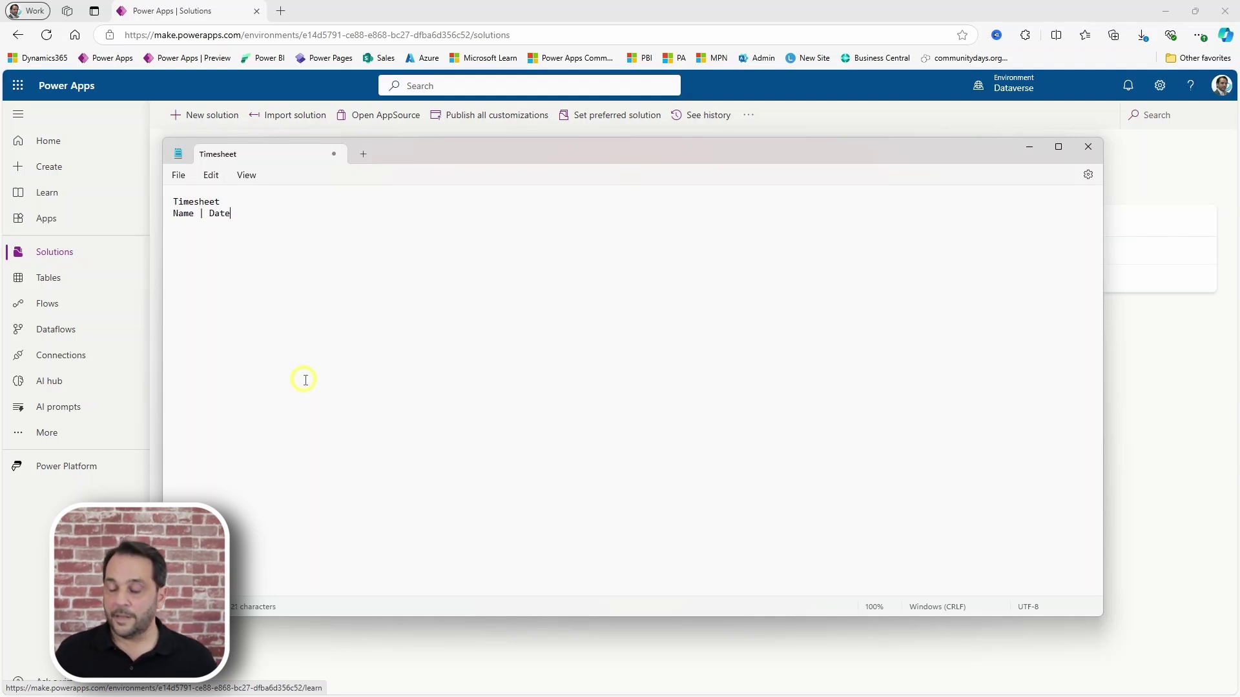
pyautogui.press('Return')
pyautogui.press('Return')
pyautogui.write('Time')
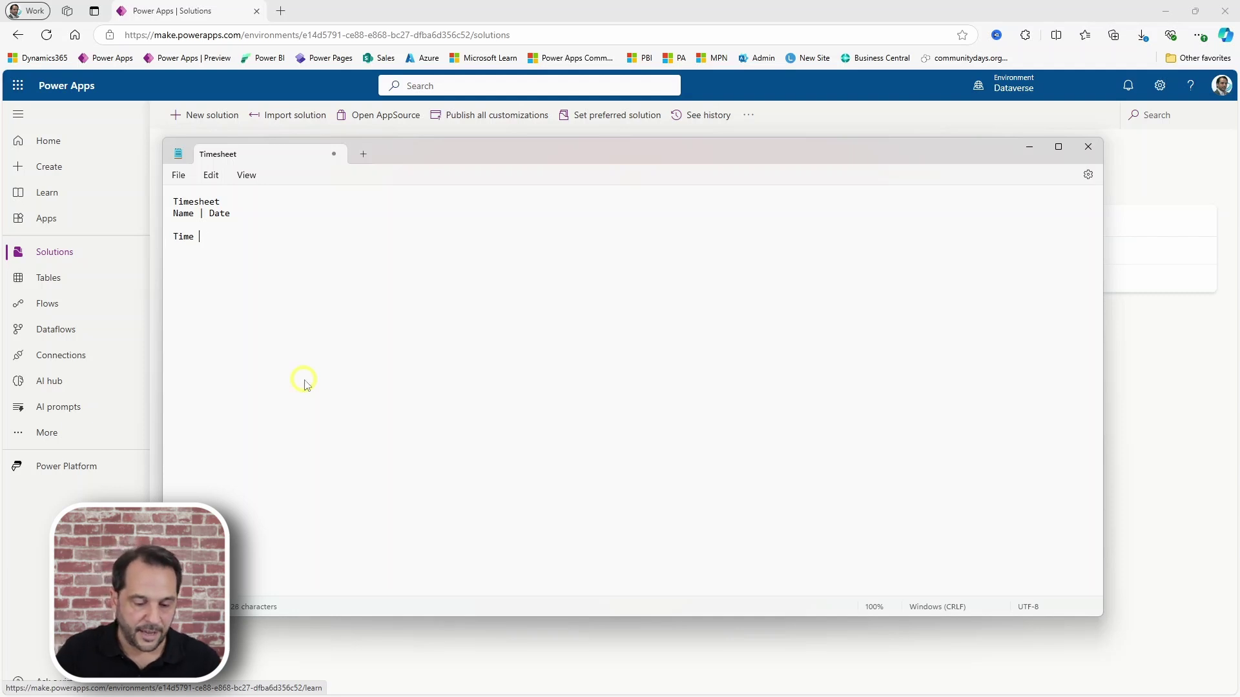
# - Add the Time Entry heading with 'Timesheet | Type | Account | Date' beneath it
pyautogui.write('Entry')
pyautogui.write('Times')
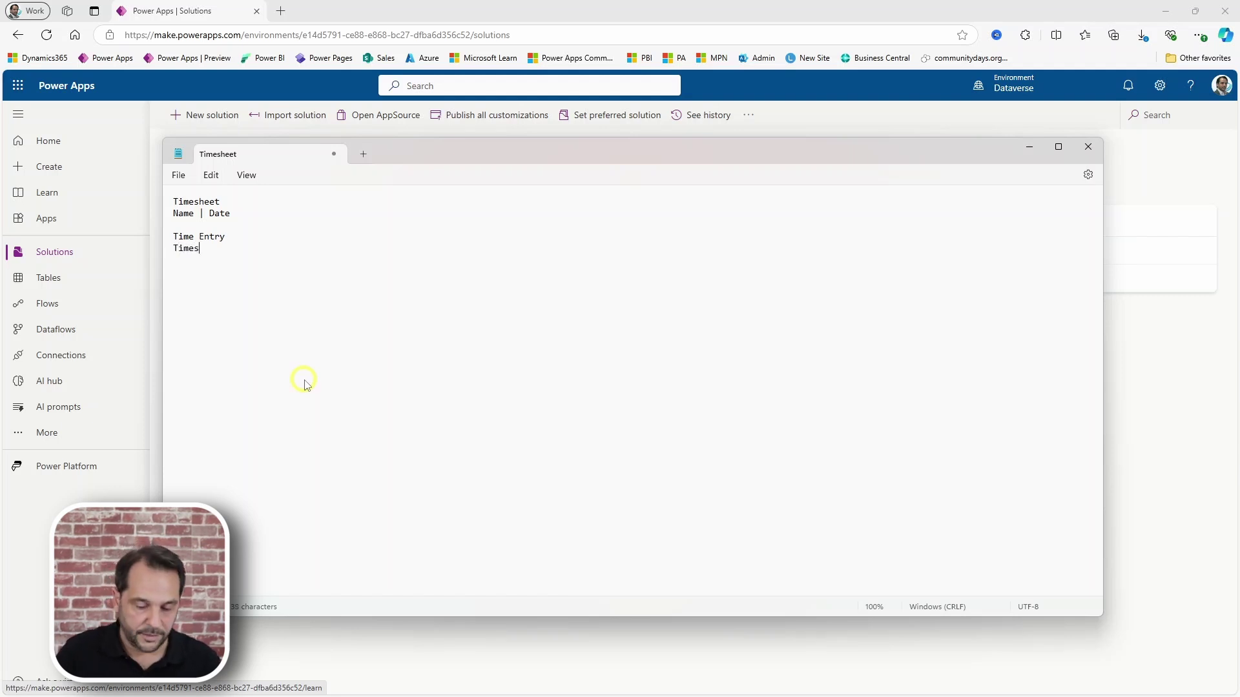
pyautogui.write('he')
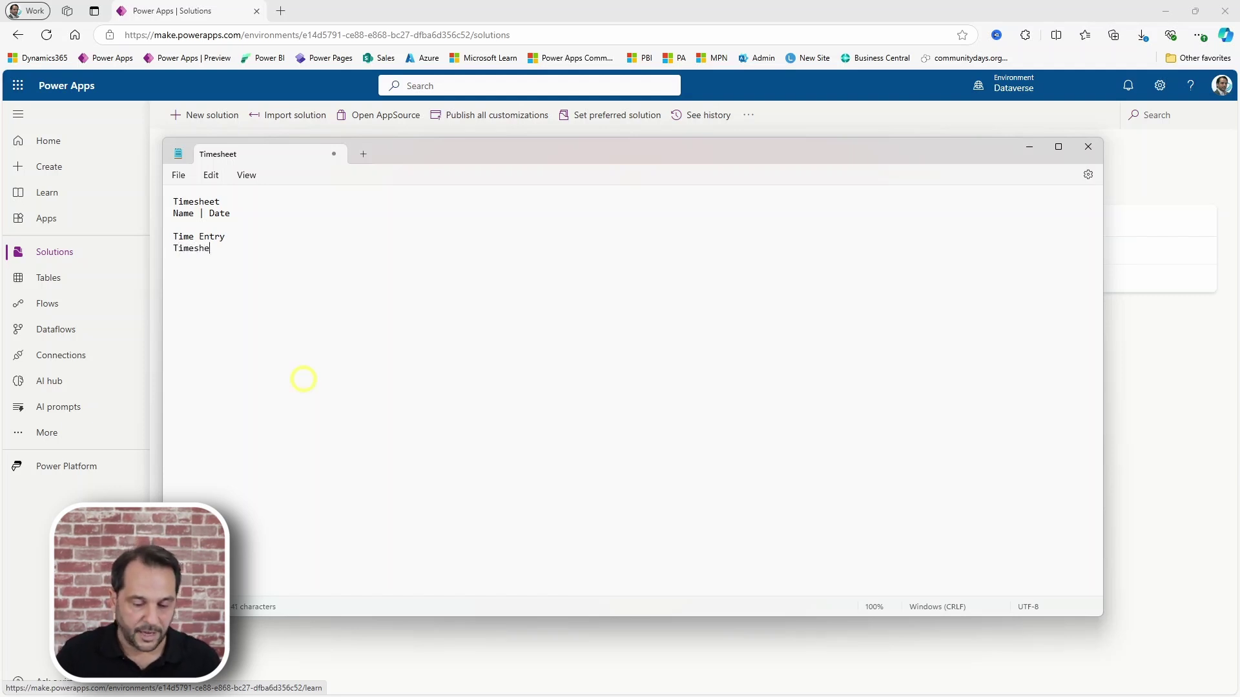
pyautogui.write('et | Ty')
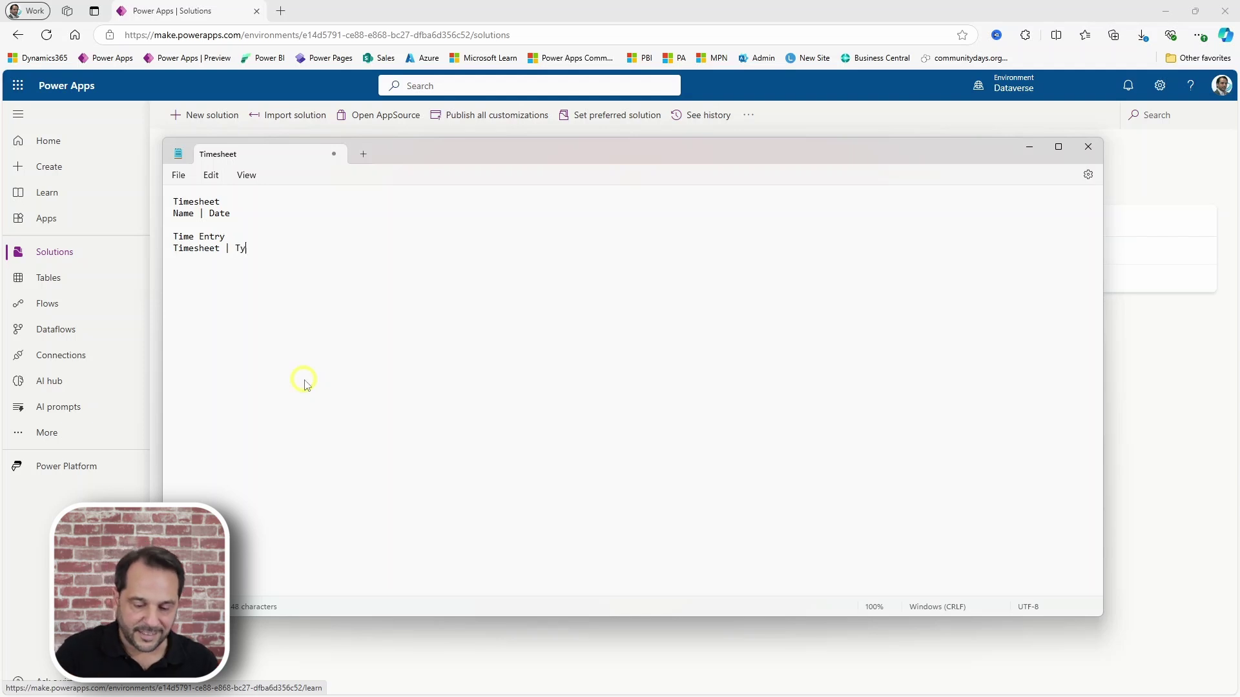
pyautogui.write('pe | ')
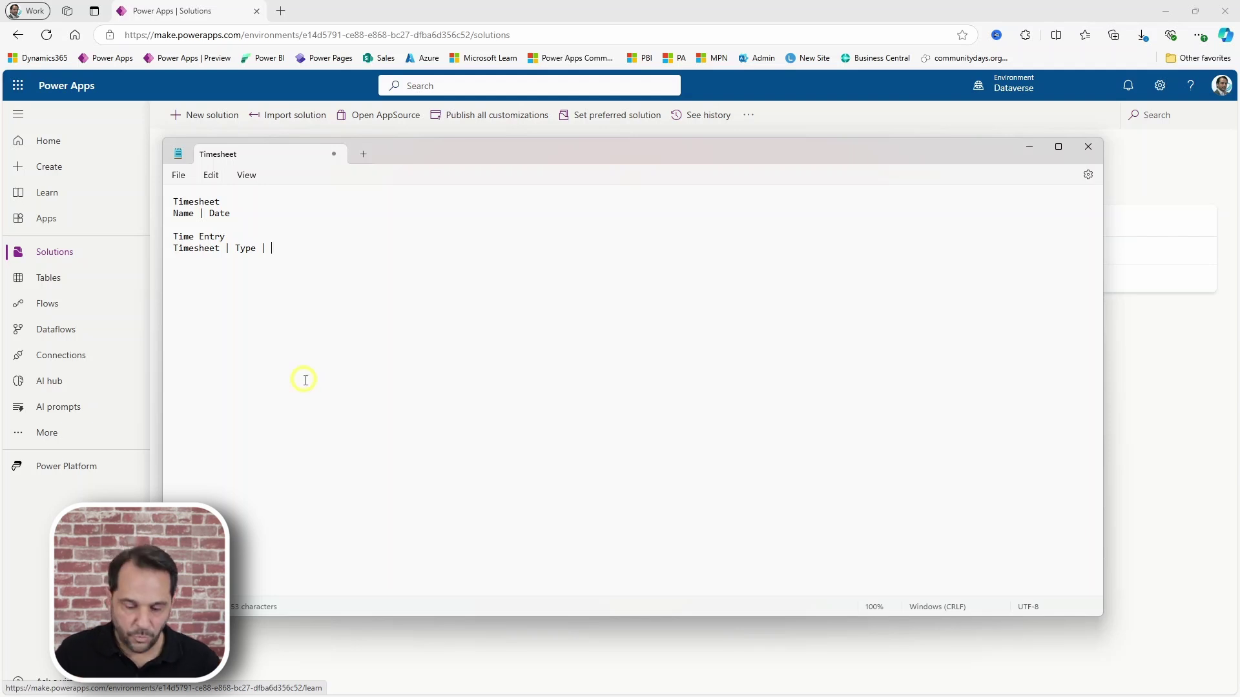
pyautogui.write('Account ')
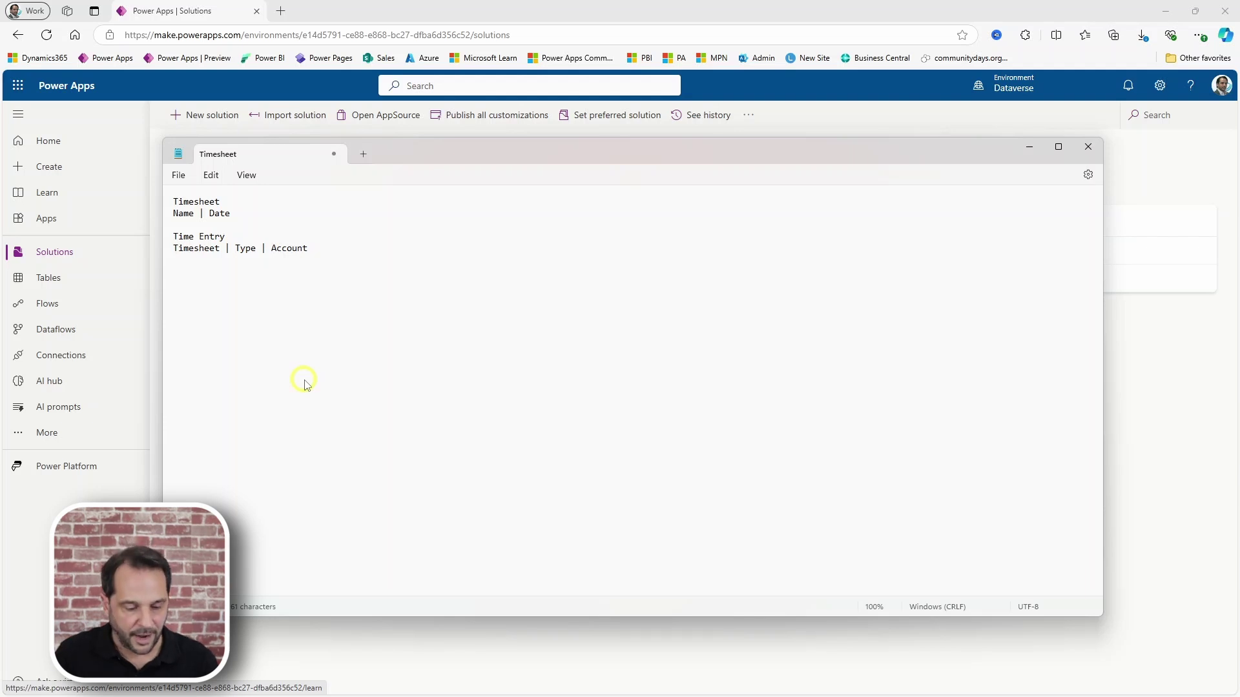
pyautogui.write('| Date')
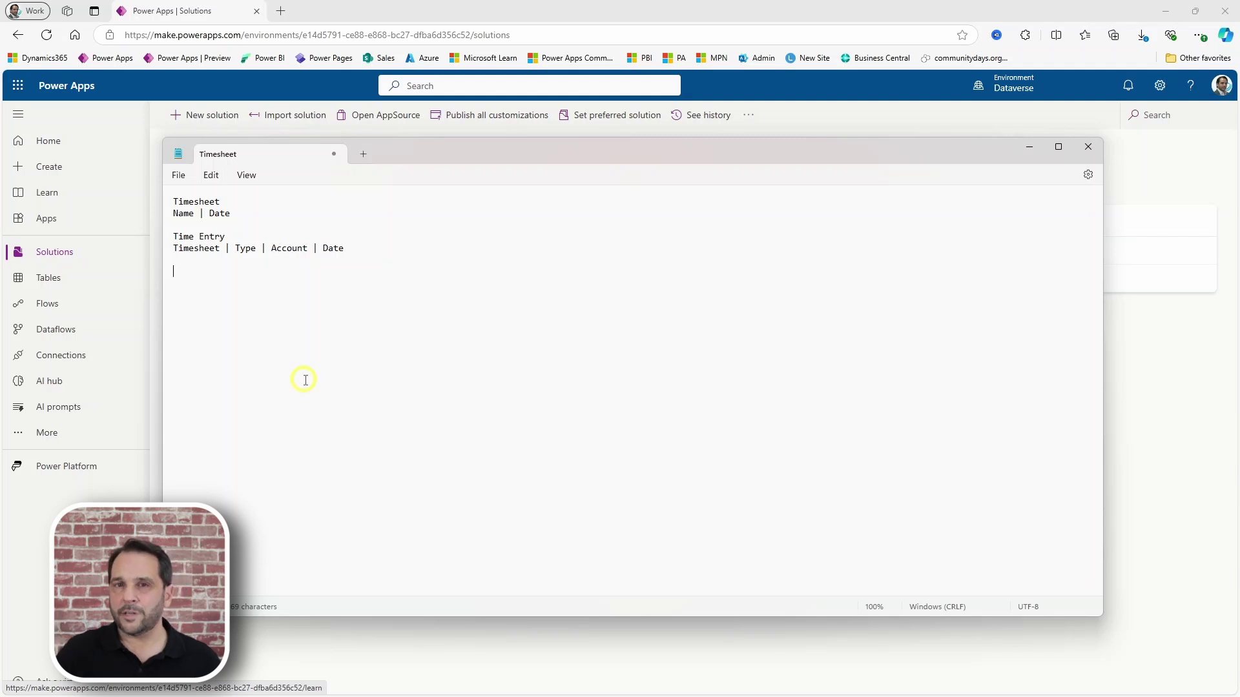
# - Add a Type heading listing 'Work | Absence | Vacation' and move the notes aside
pyautogui.write('ype')
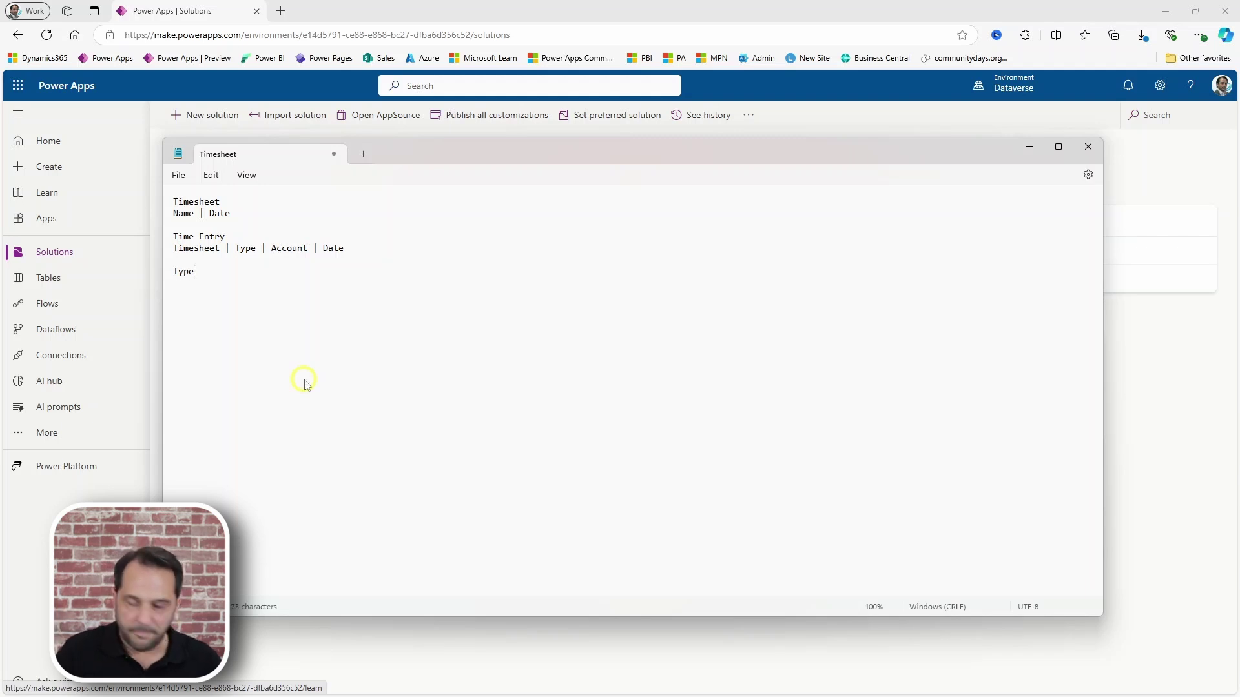
pyautogui.press('Return')
pyautogui.write('Work |')
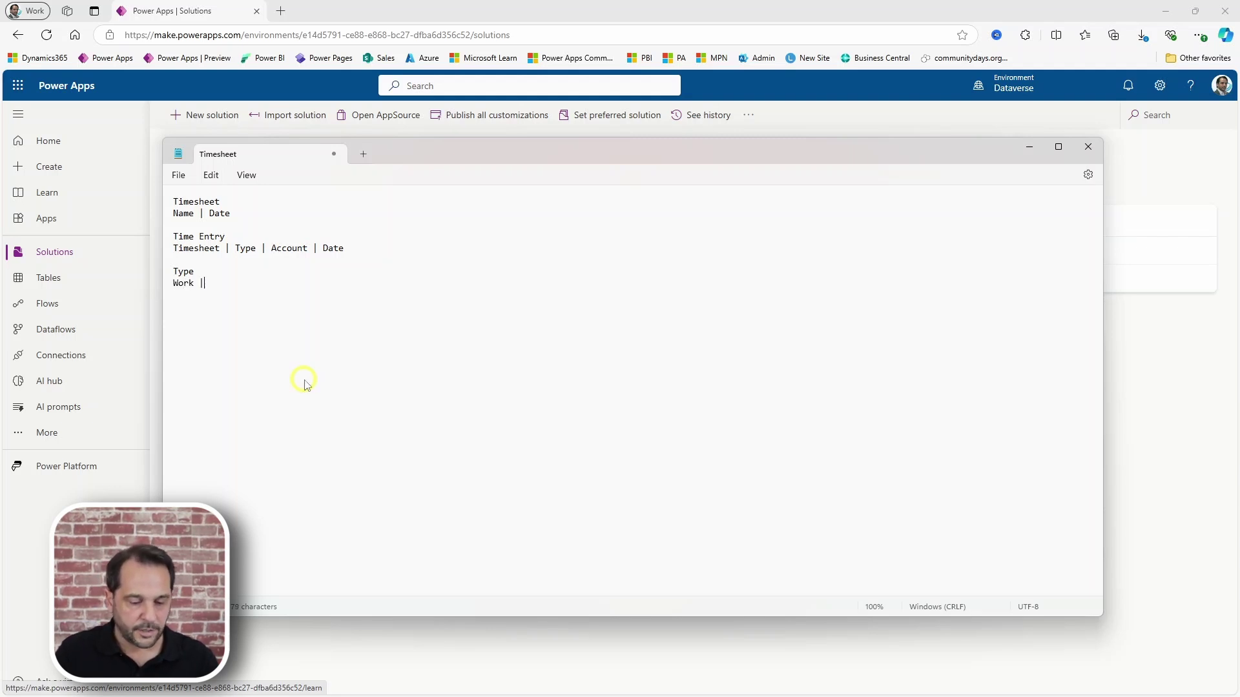
pyautogui.write('Absence')
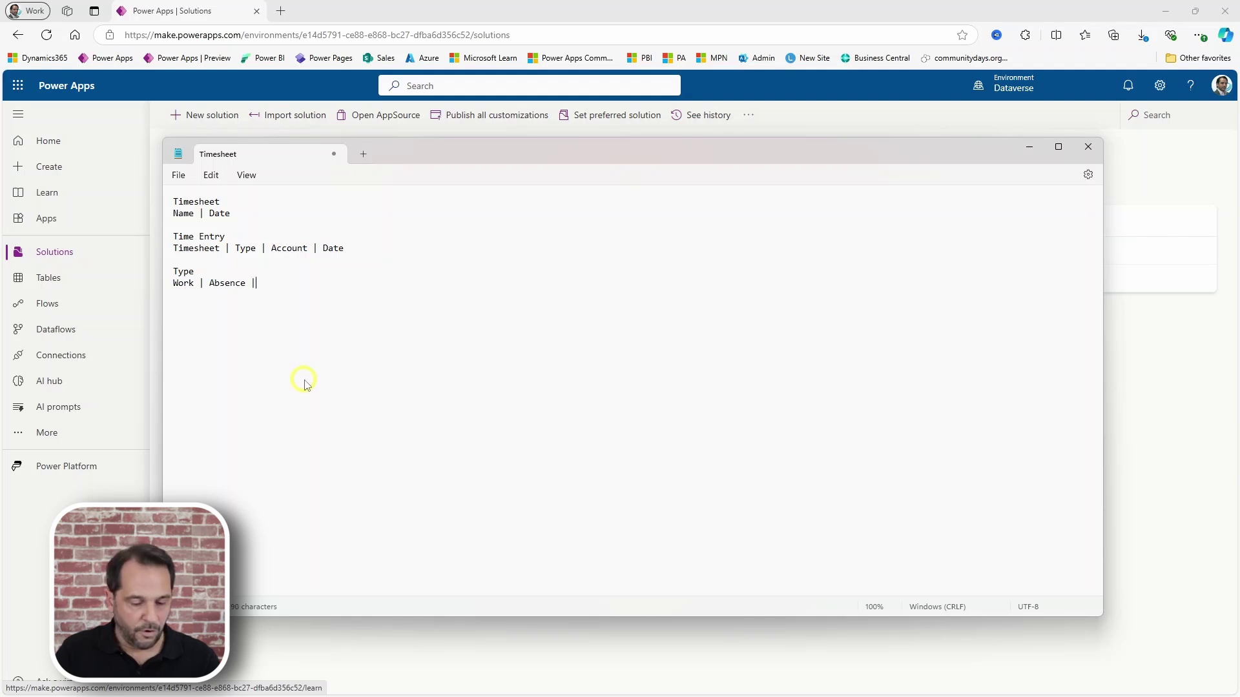
pyautogui.write(' | Vacation')
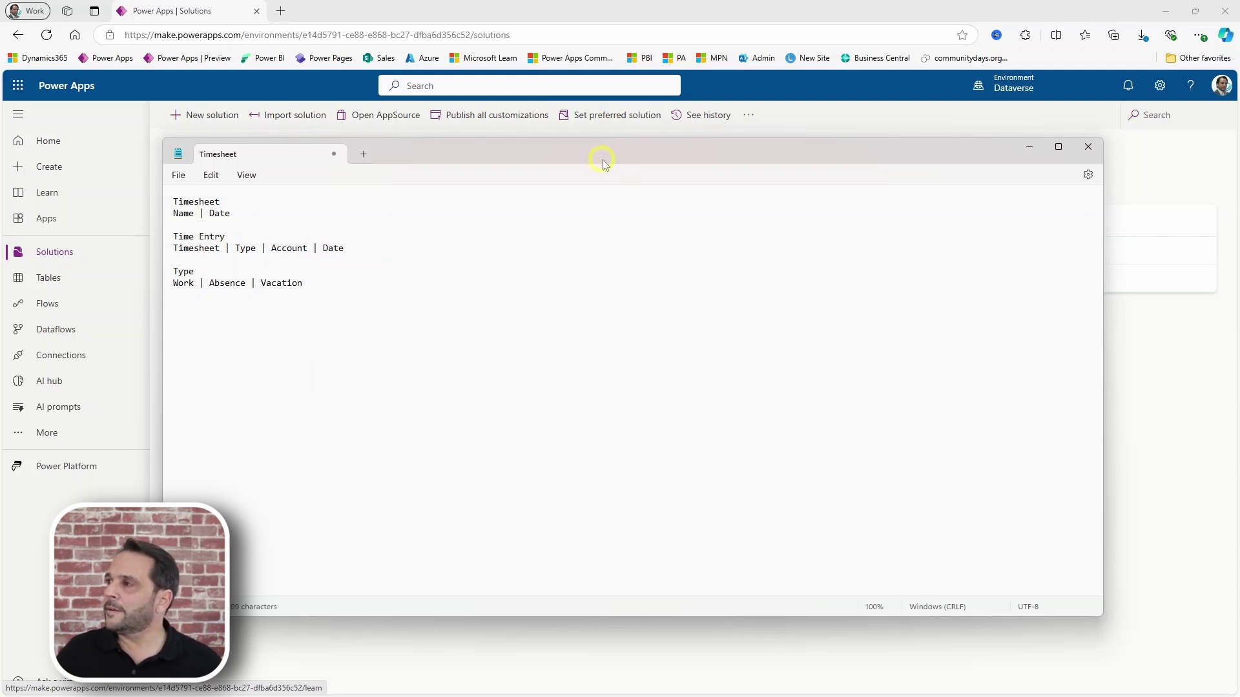
pyautogui.moveTo(603, 160)
pyautogui.mouseDown()
pyautogui.moveTo(620, 202)
pyautogui.moveTo(695, 269)
pyautogui.moveTo(610, 191)
pyautogui.mouseUp()
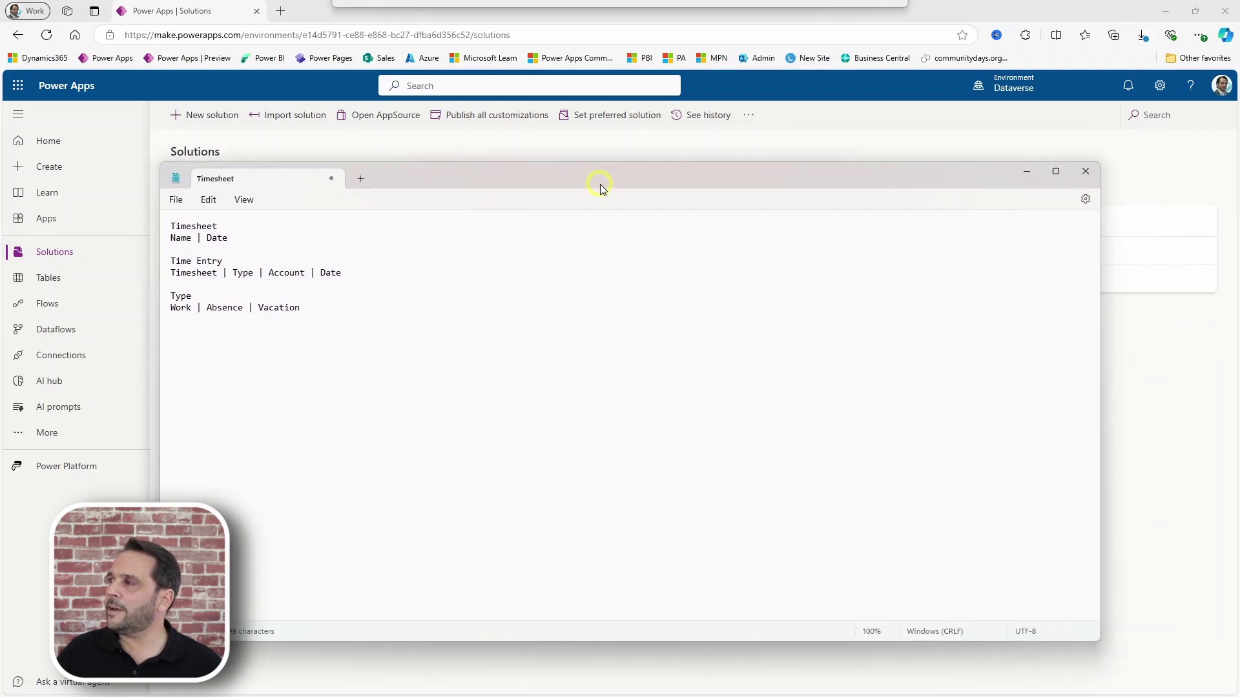
# - Begin a new solution with display name Timesheet and bring up the New publisher form
pyautogui.click(1027, 173)
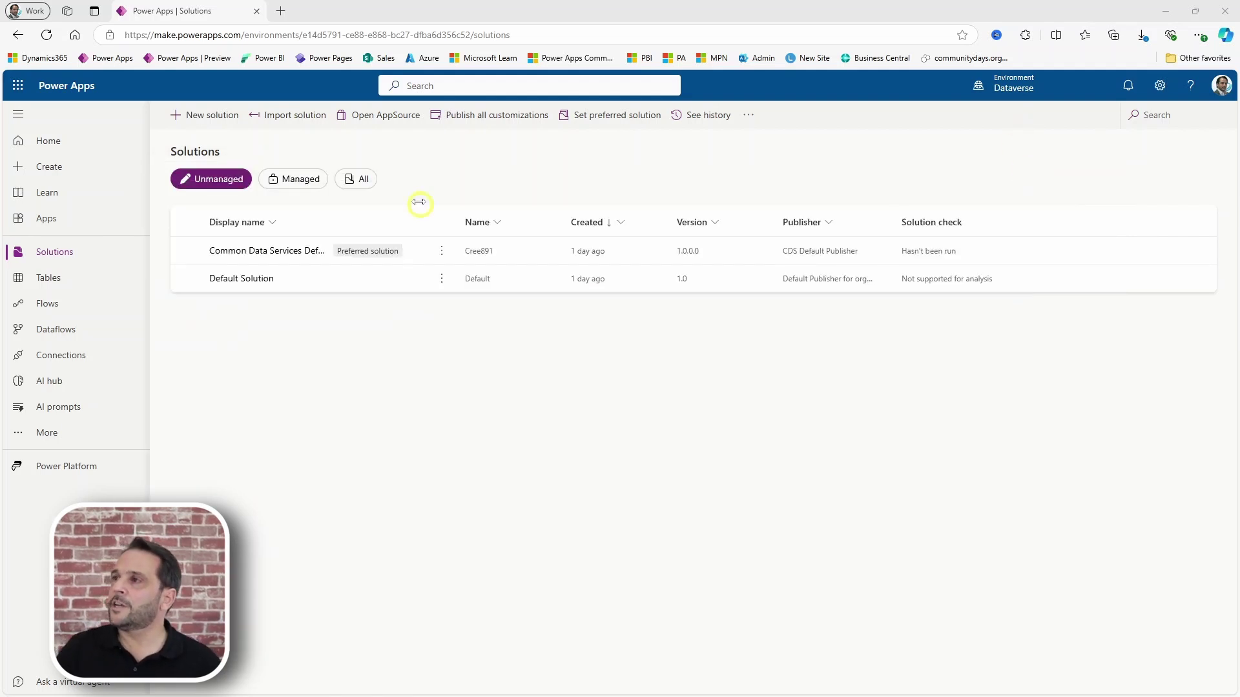
pyautogui.click(207, 120)
pyautogui.write('Timeshee')
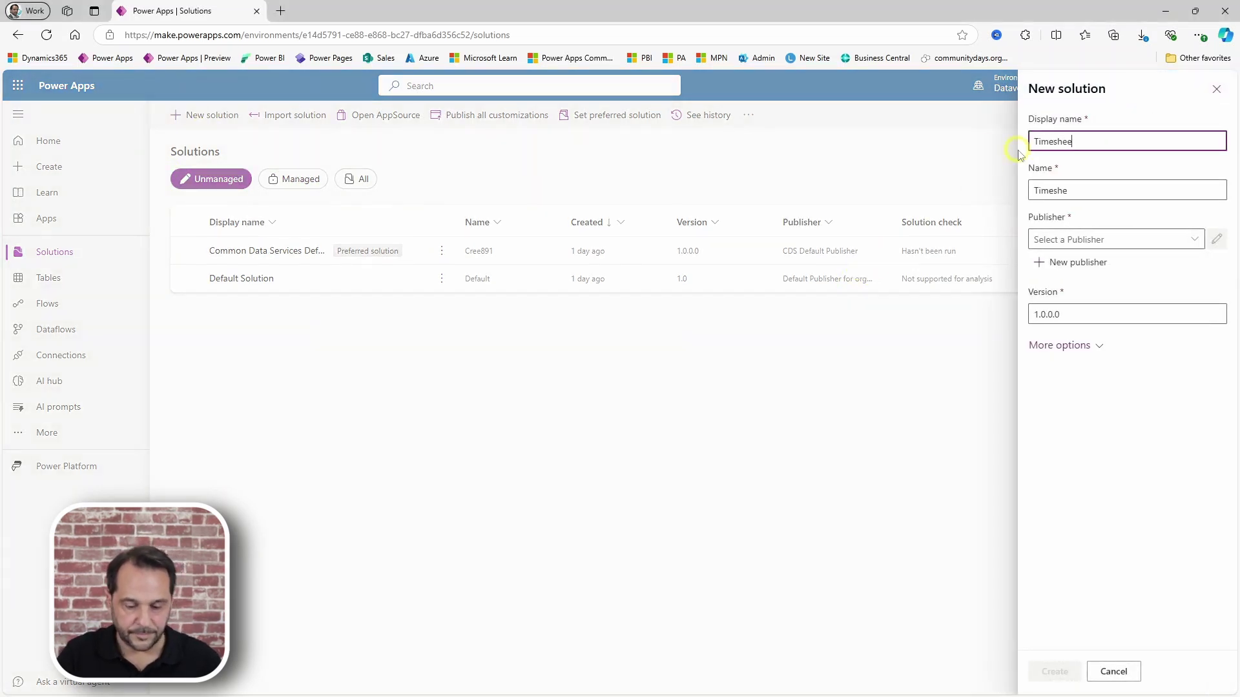
pyautogui.write('t')
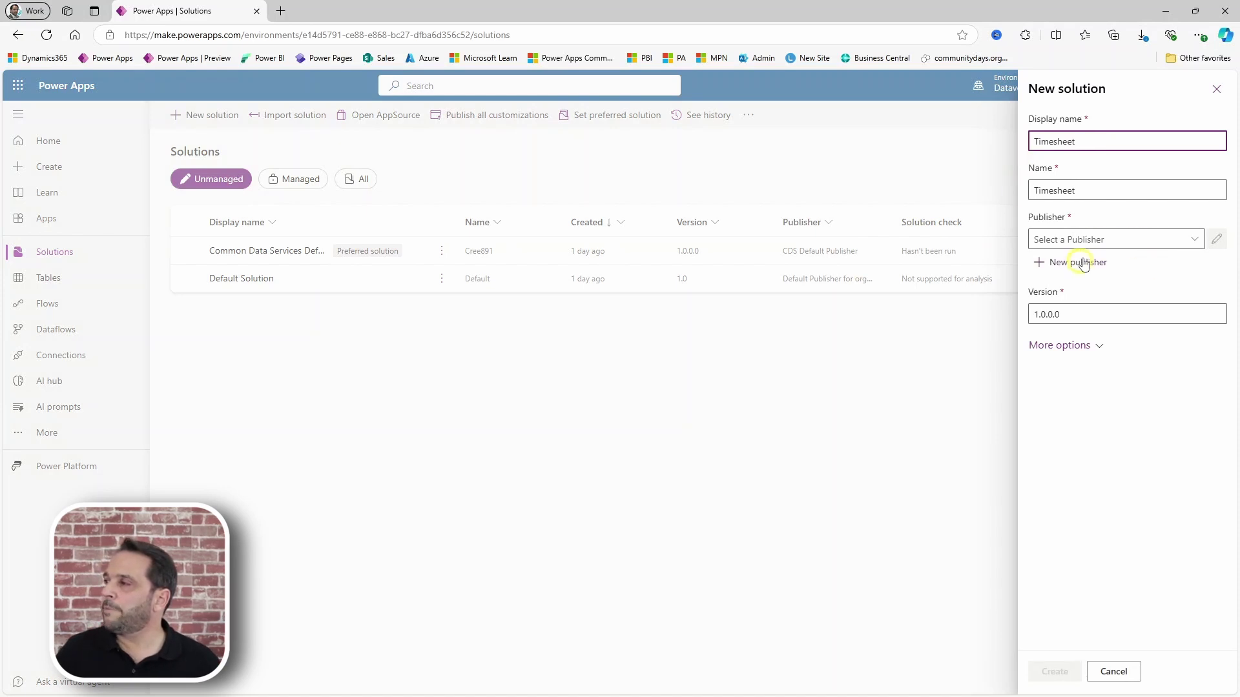
pyautogui.click(1194, 240)
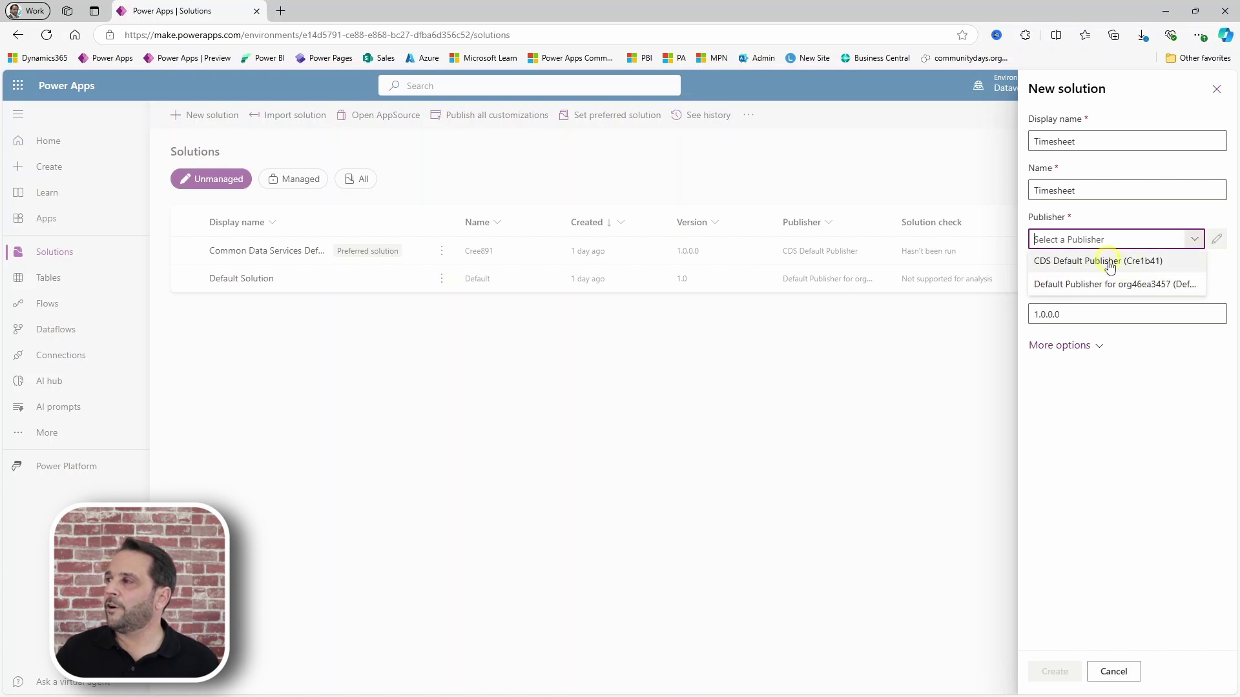
pyautogui.click(1120, 213)
pyautogui.click(1072, 262)
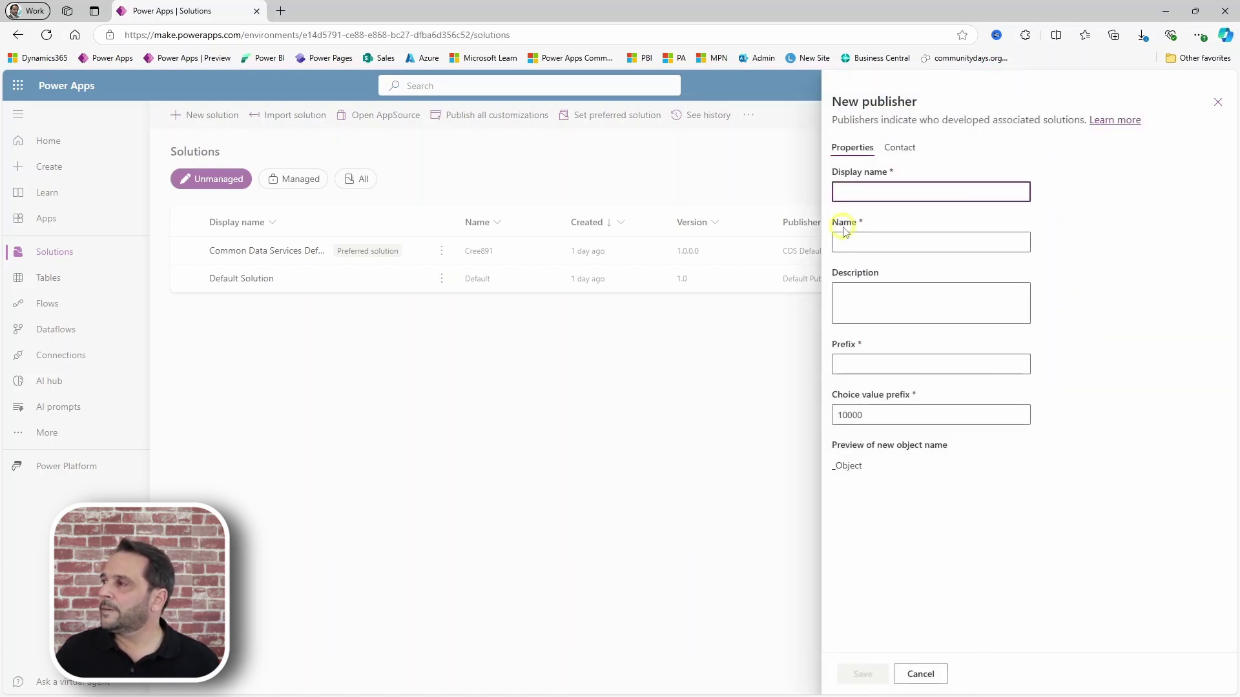
# - Name the publisher Your Company Name, correcting its unique name to YourCompanyName
pyautogui.write('Your')
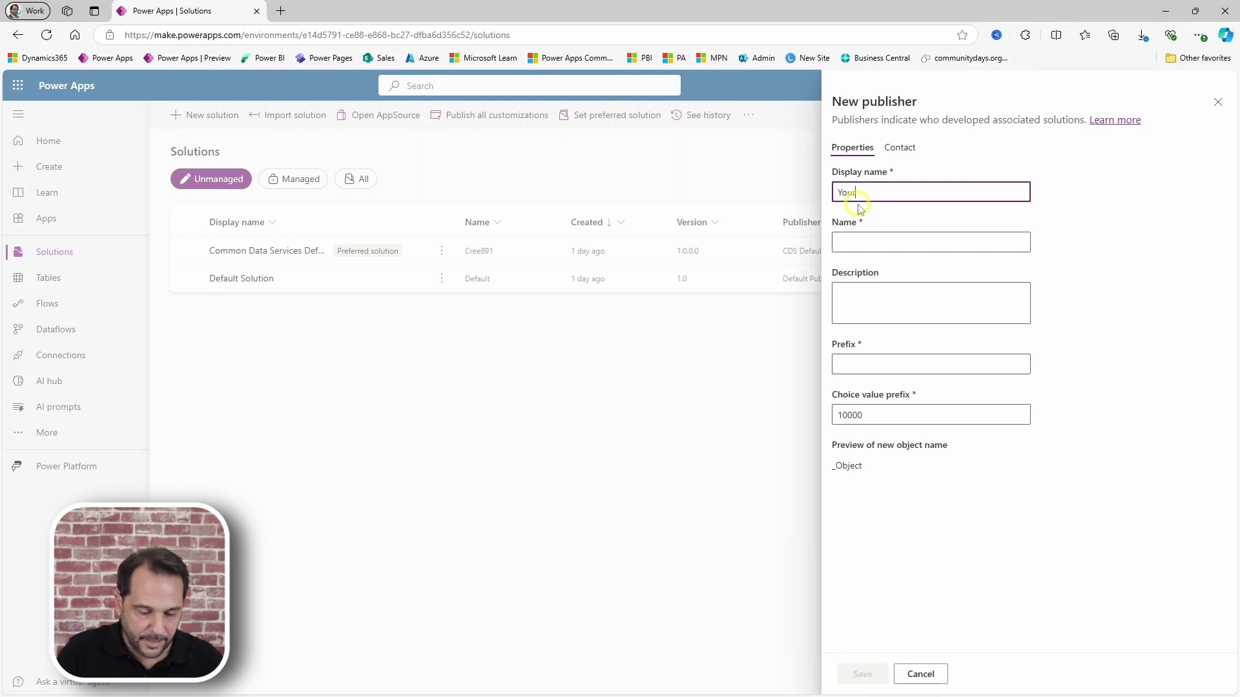
pyautogui.write(' Com')
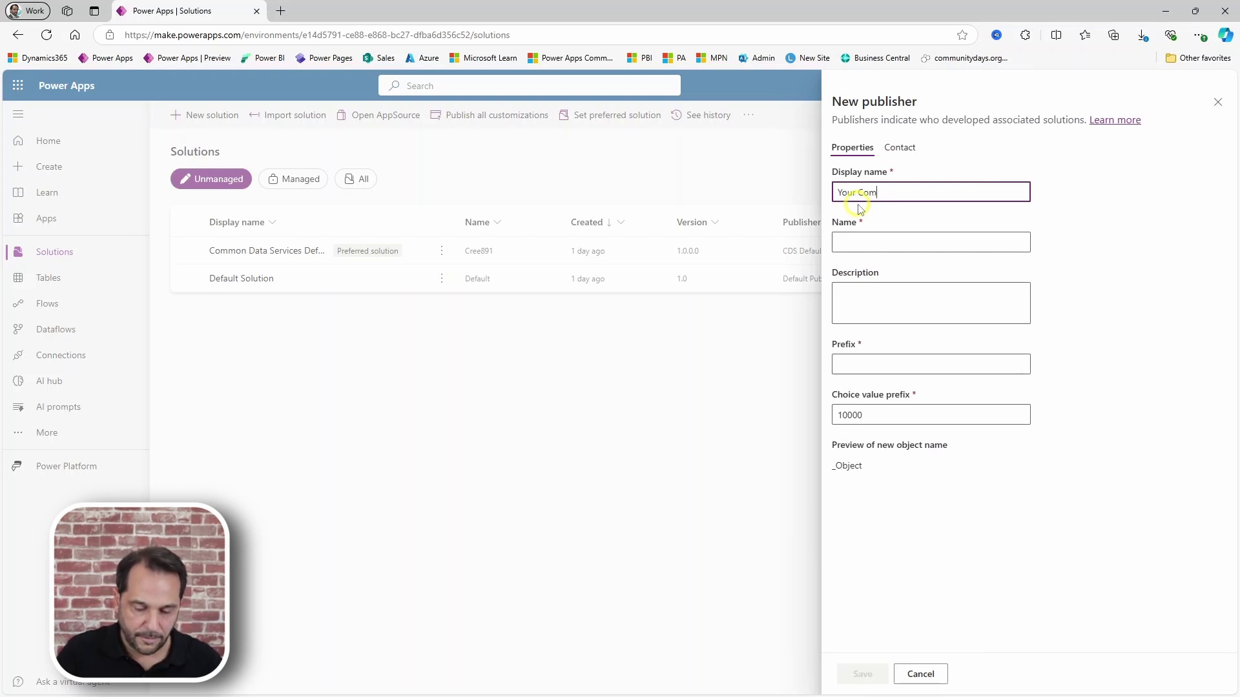
pyautogui.write('pany Nam')
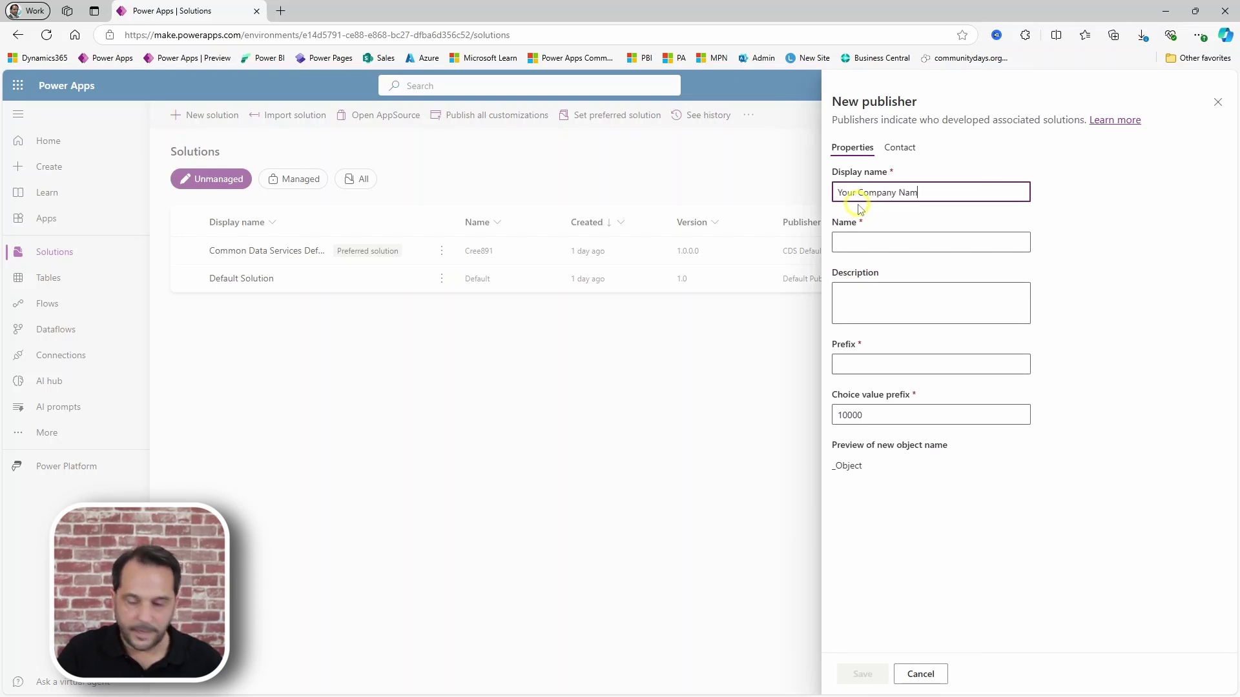
pyautogui.write('e')
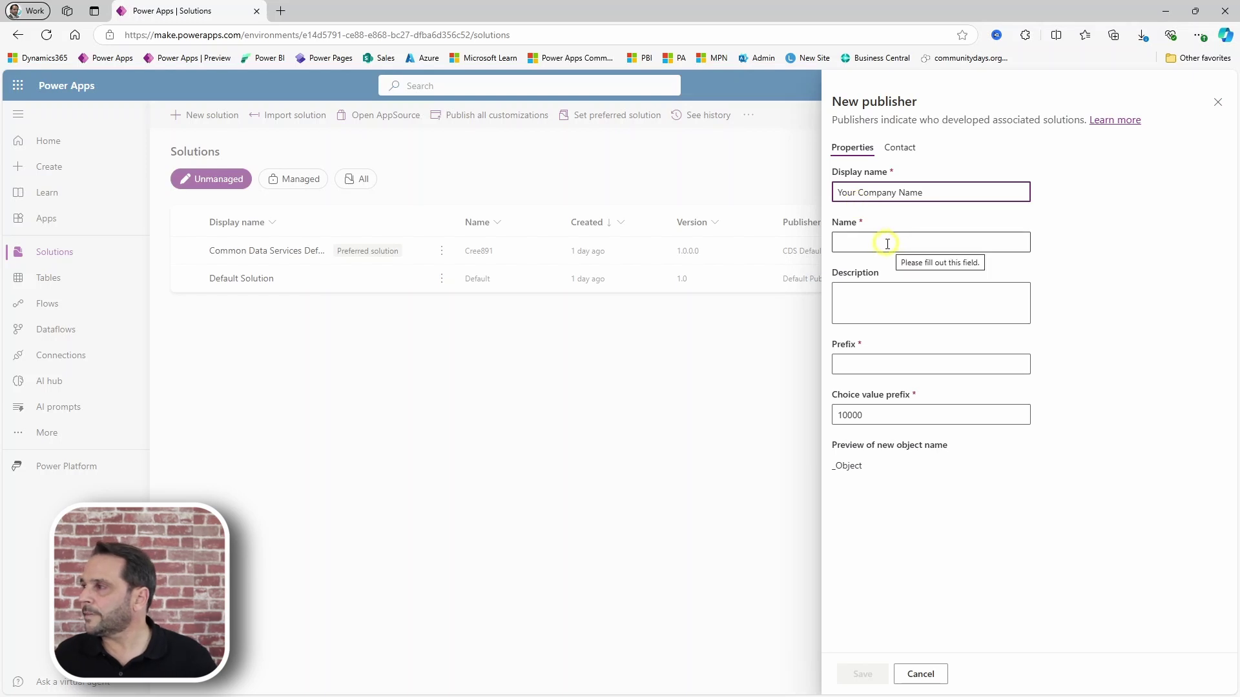
pyautogui.click(888, 245)
pyautogui.write('YourCampanyName')
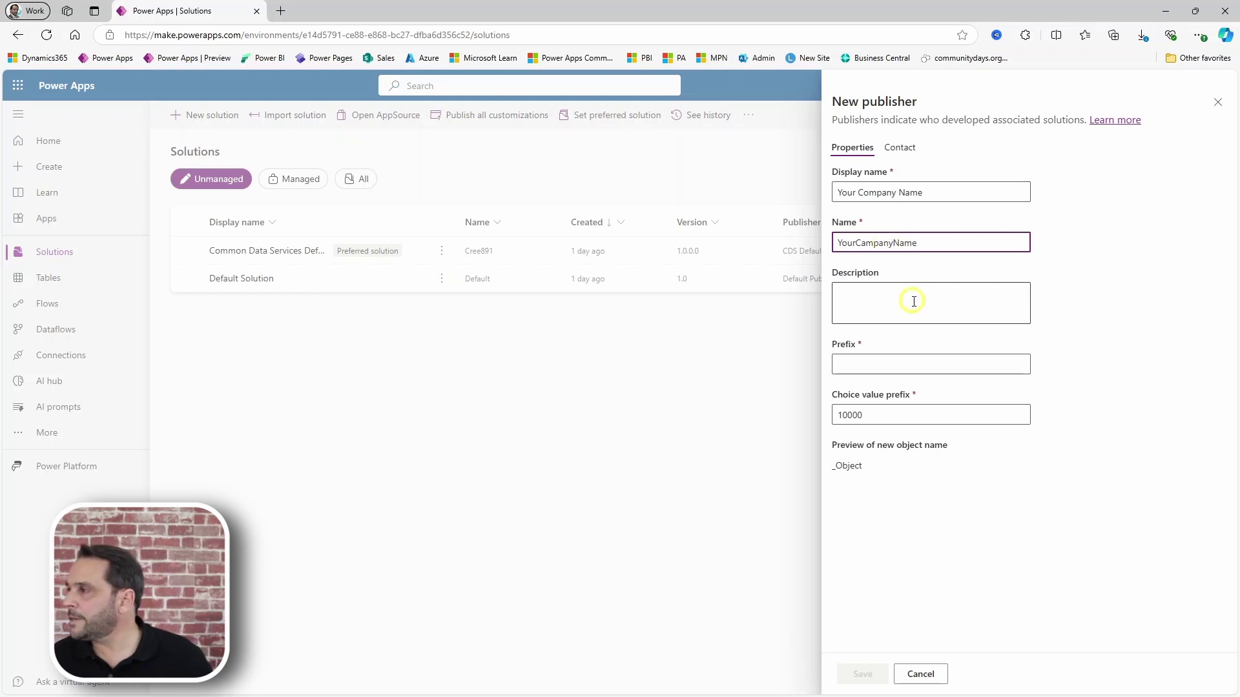
pyautogui.click(864, 243)
pyautogui.press('BackSpace')
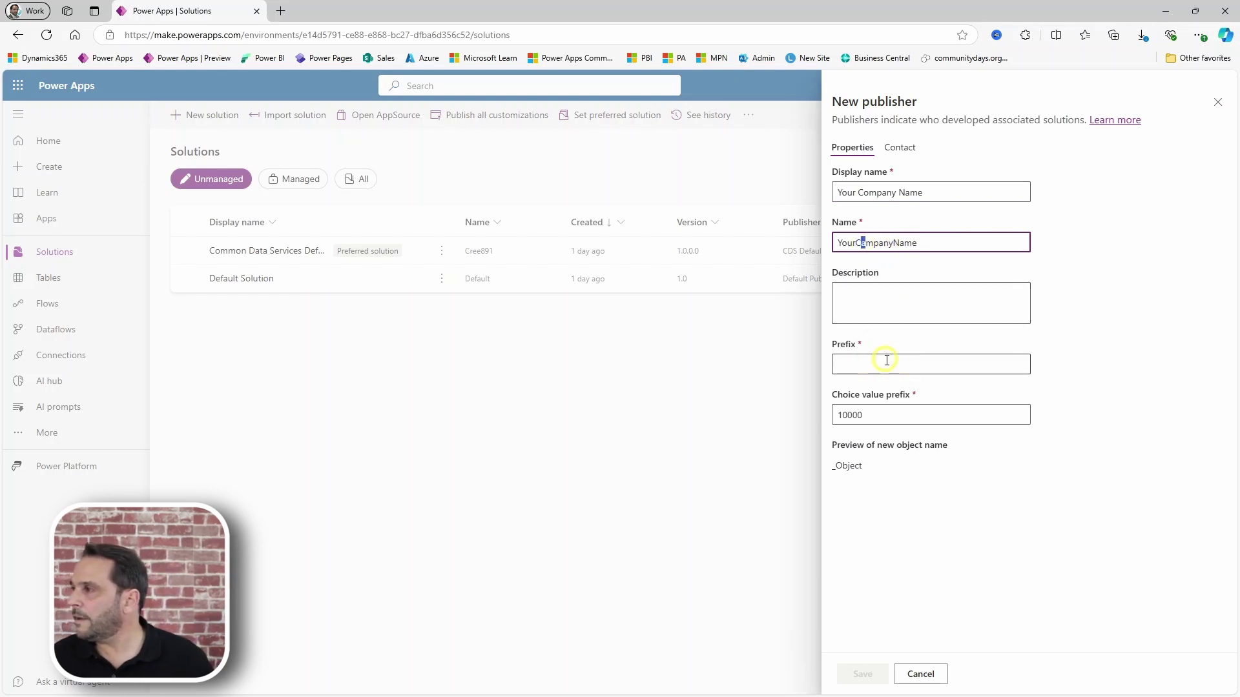
pyautogui.write('o')
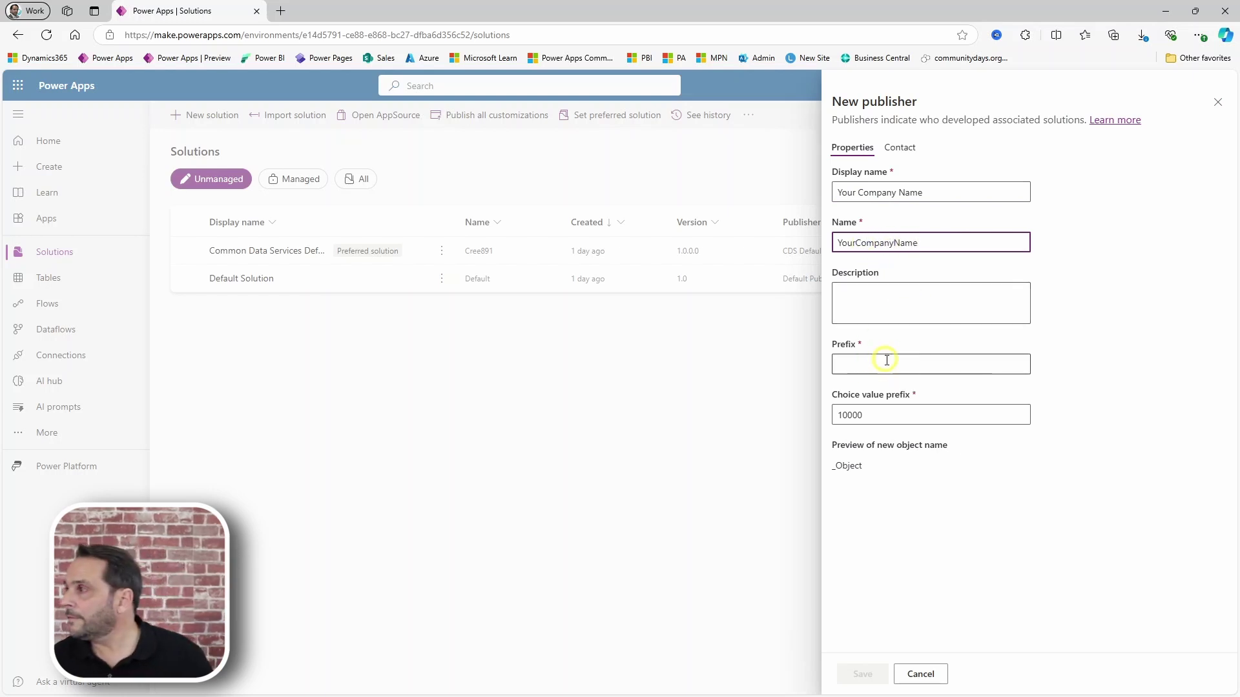
# - Give the publisher prefix ycn and choice value prefix 10000, and save it
pyautogui.click(873, 367)
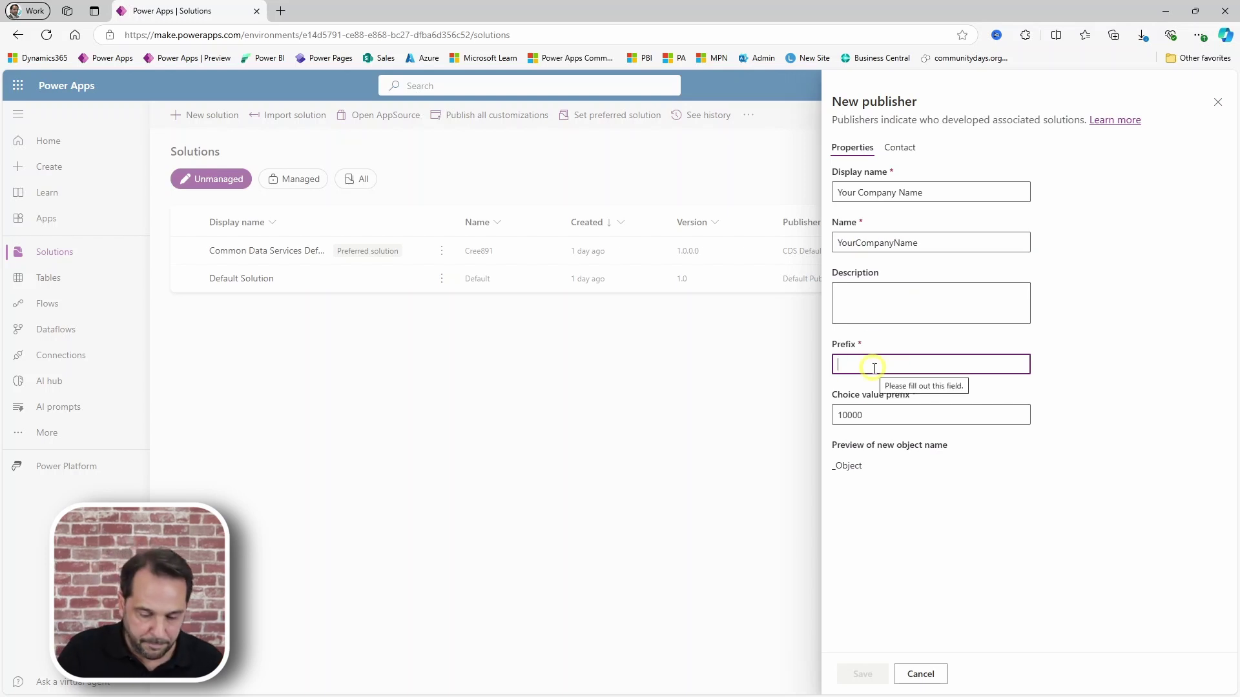
pyautogui.write('ycn')
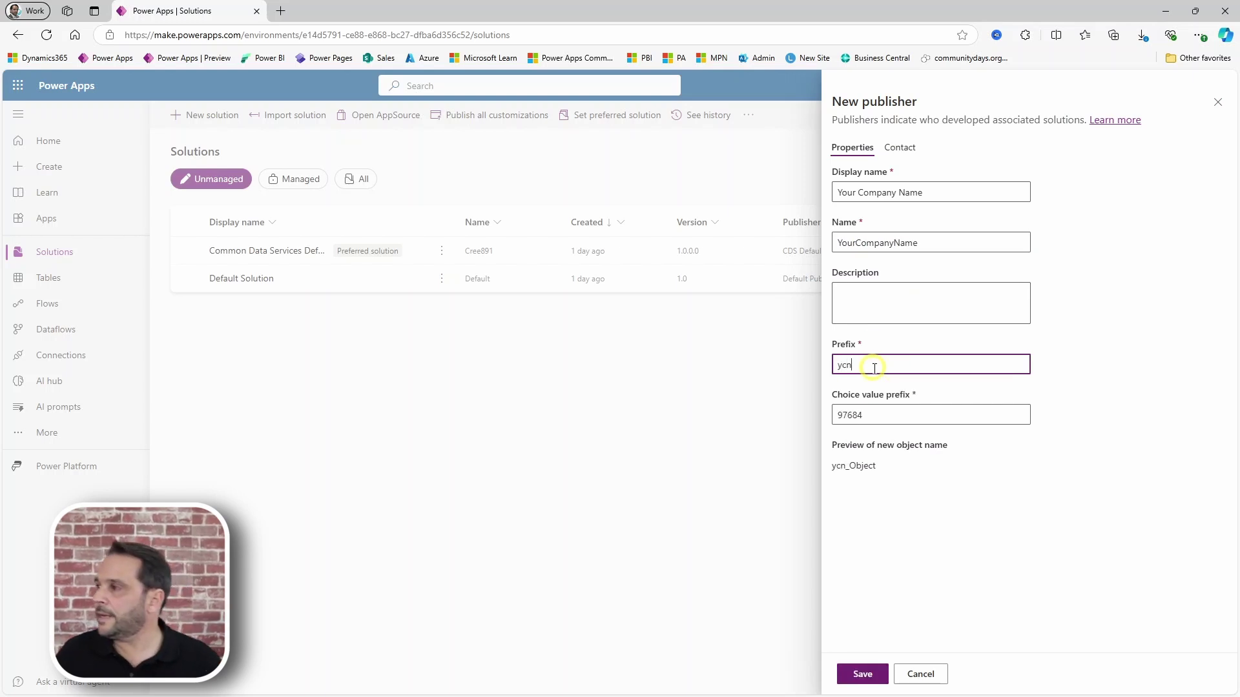
pyautogui.press('Tab')
pyautogui.click(950, 476)
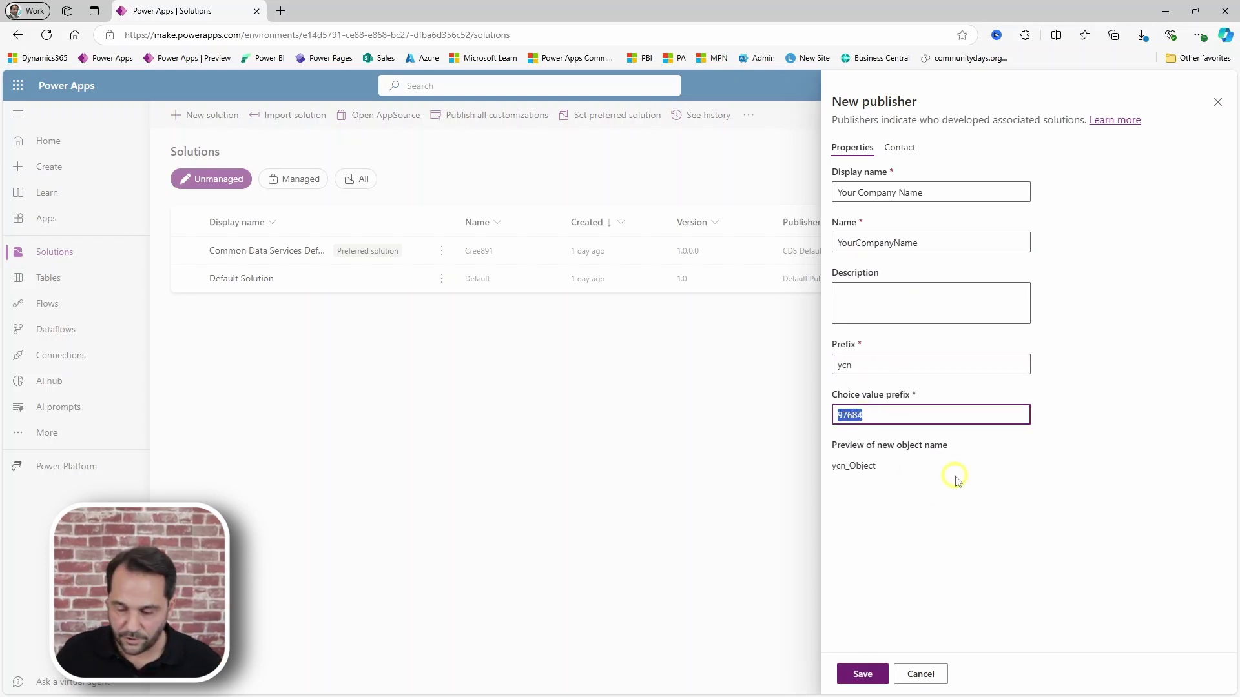
pyautogui.write('10000')
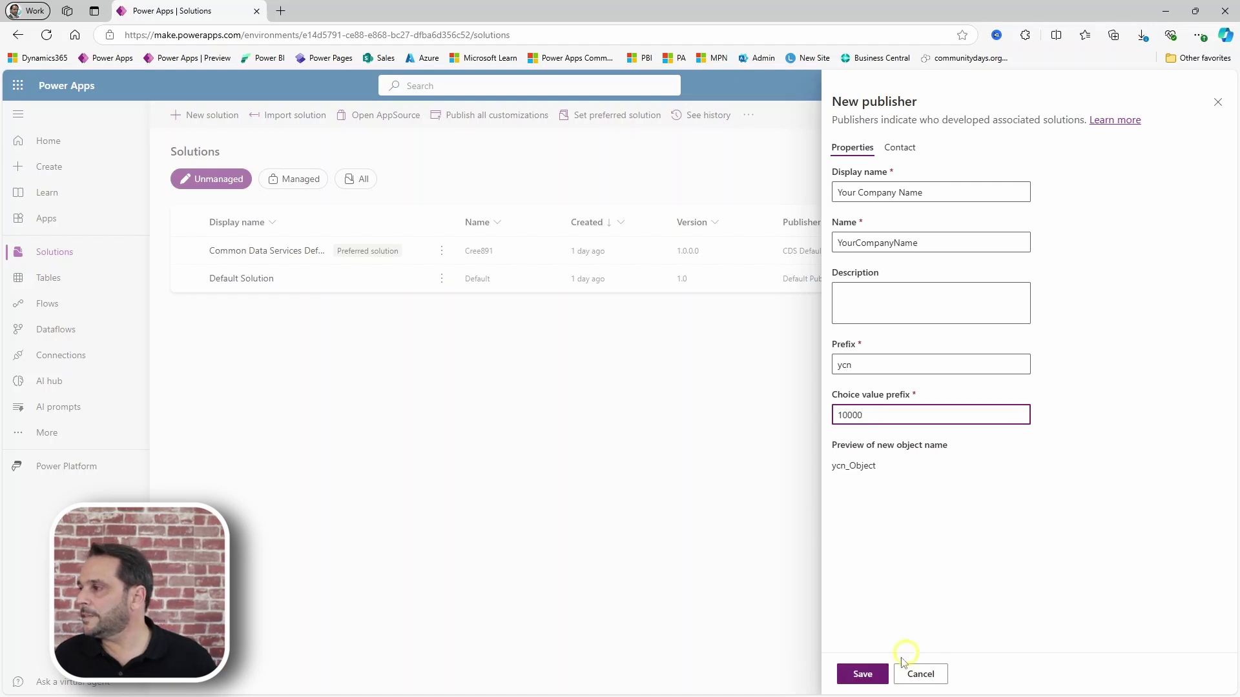
pyautogui.click(863, 674)
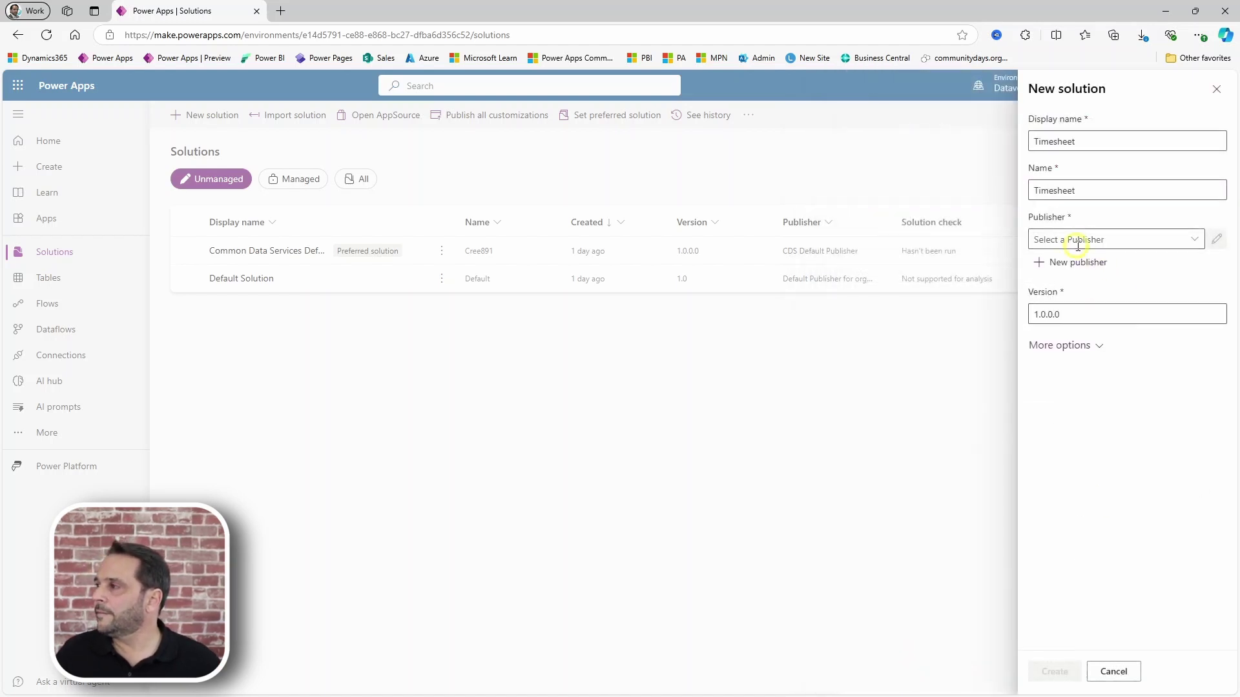
pyautogui.click(1072, 239)
# - Pick Your Company Name as publisher and create the Timesheet solution
pyautogui.click(1193, 240)
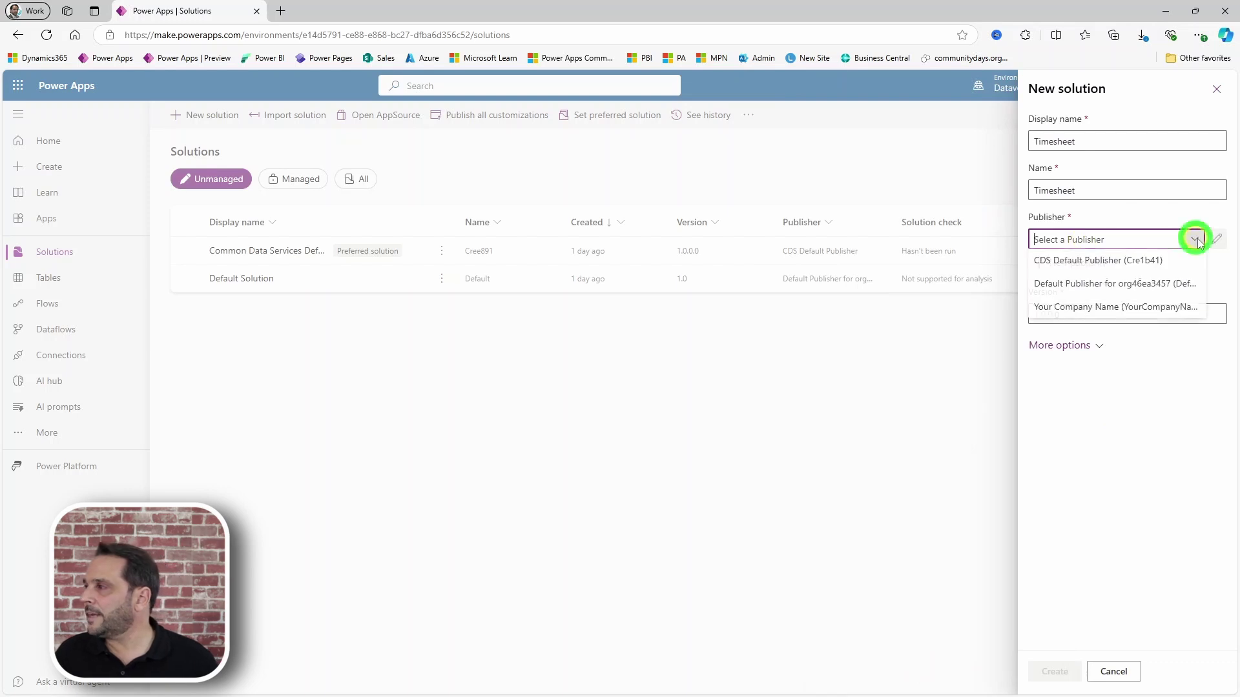
pyautogui.click(1080, 310)
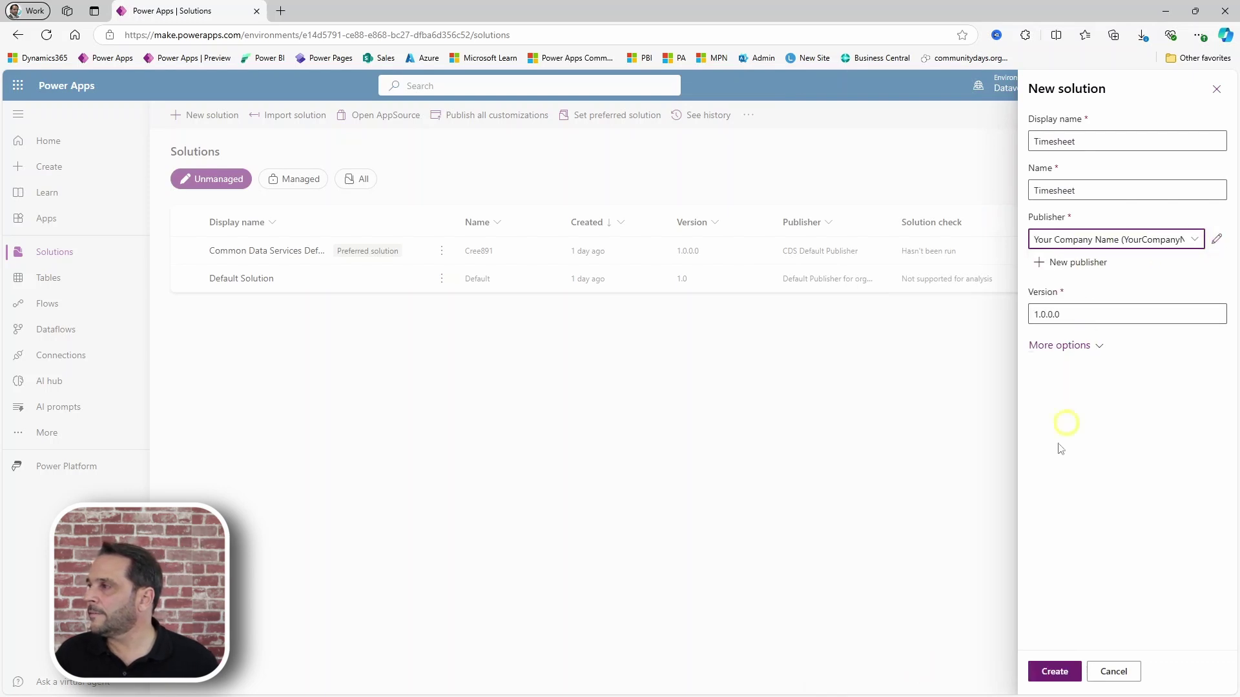
pyautogui.click(1054, 675)
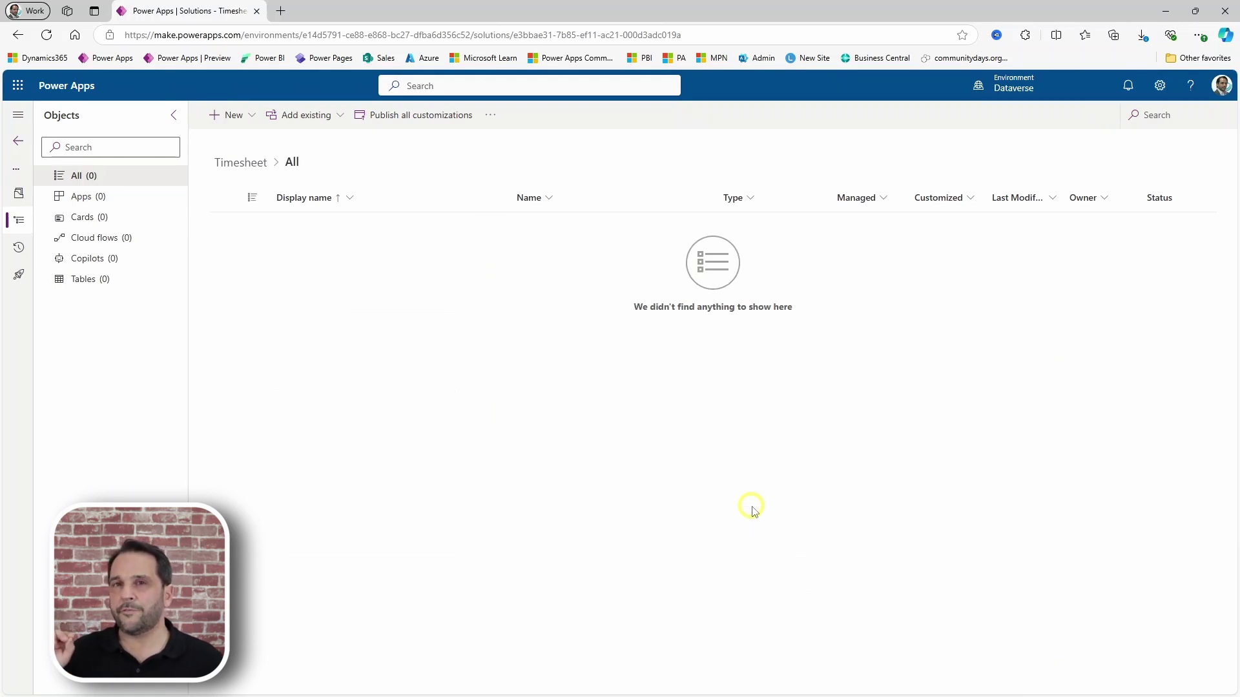
# - Add the existing Account table to the solution through Add existing > Table
pyautogui.click(339, 120)
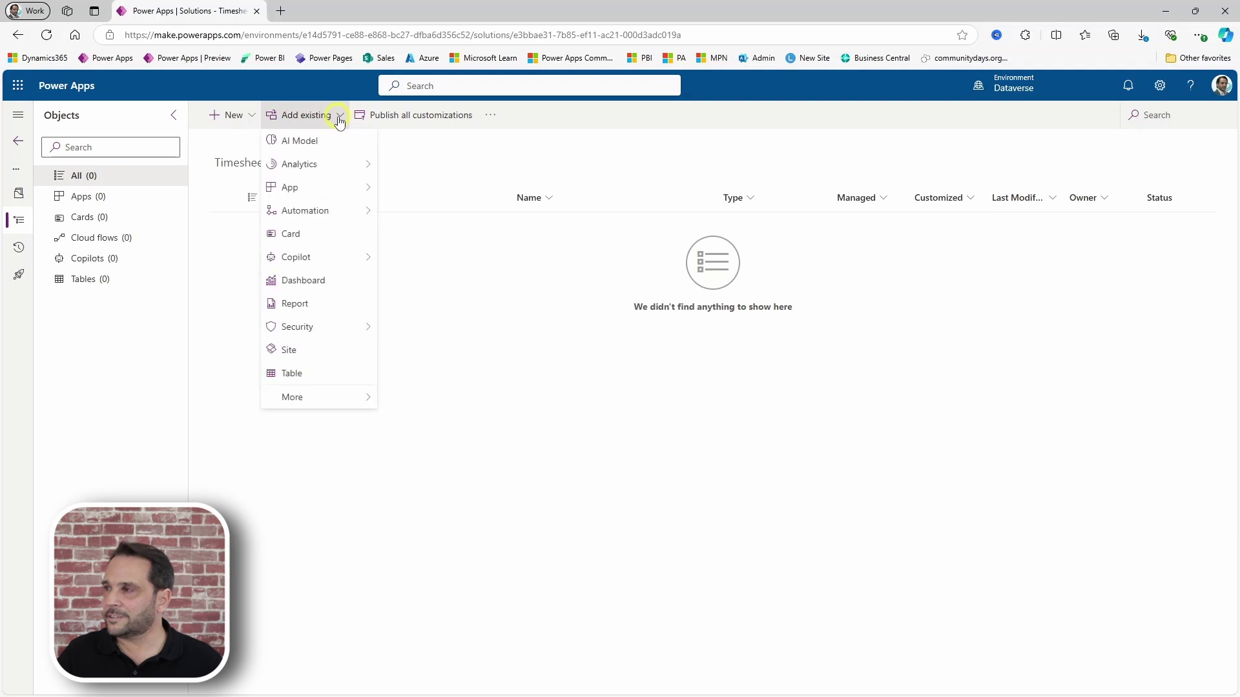
pyautogui.click(312, 375)
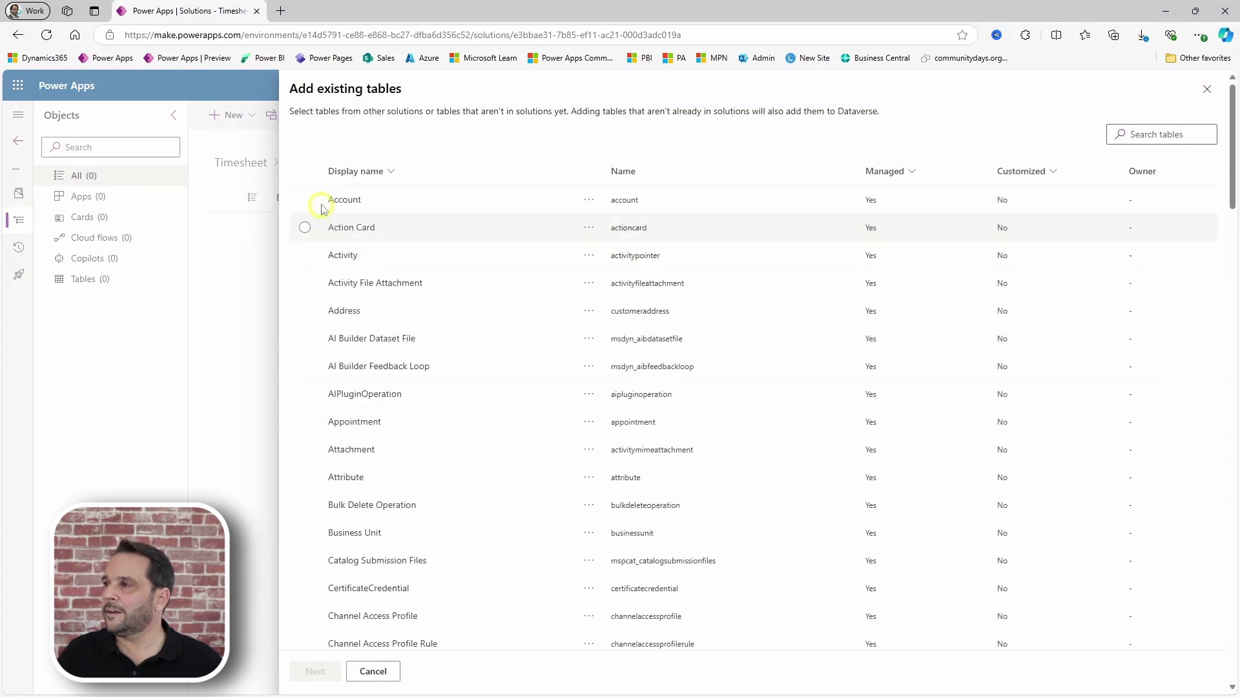
pyautogui.click(305, 199)
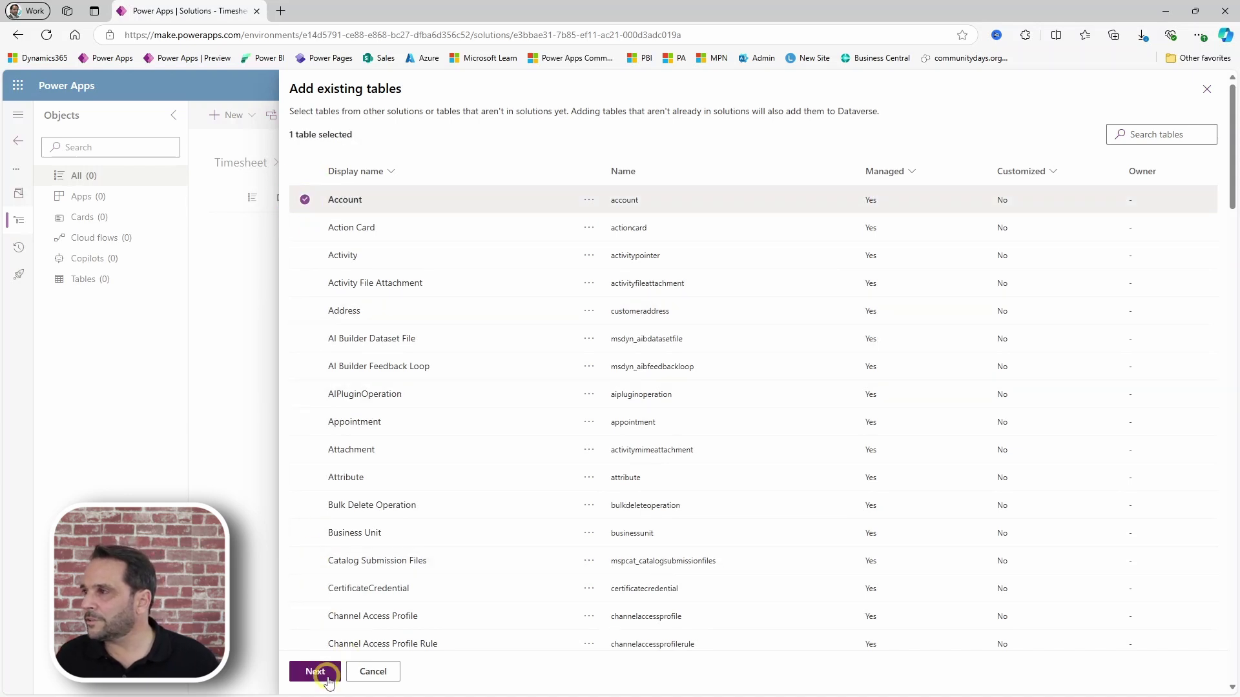
pyautogui.click(315, 675)
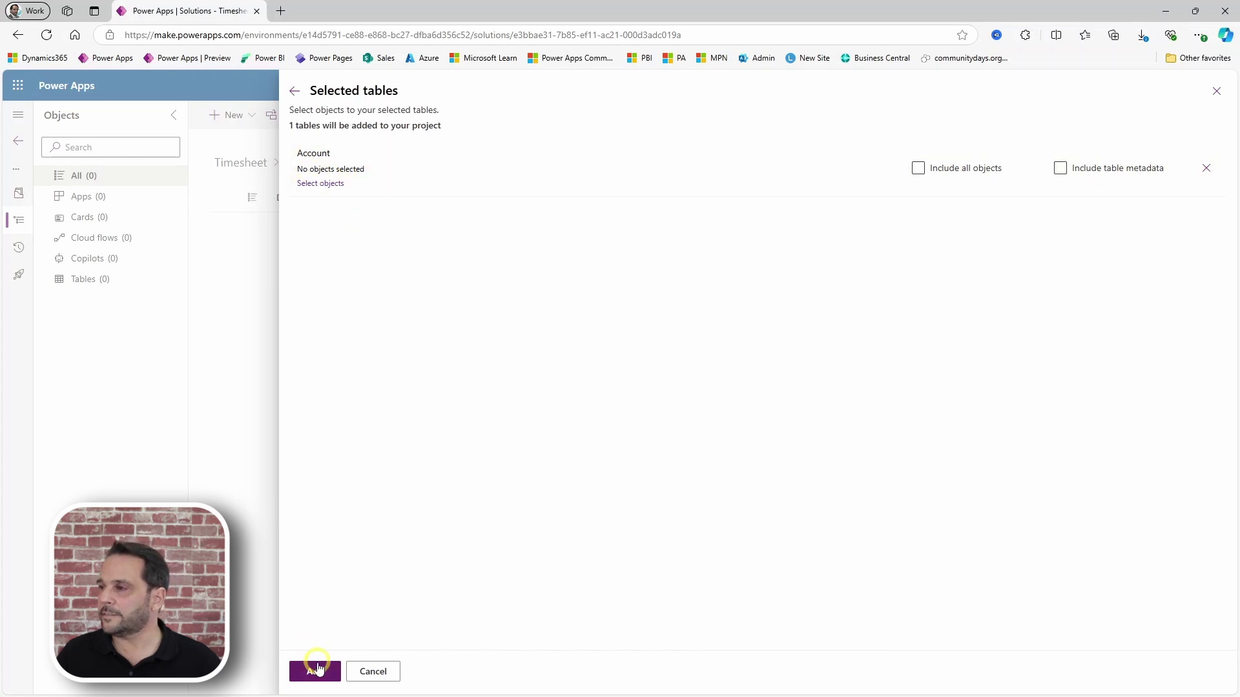
pyautogui.click(317, 671)
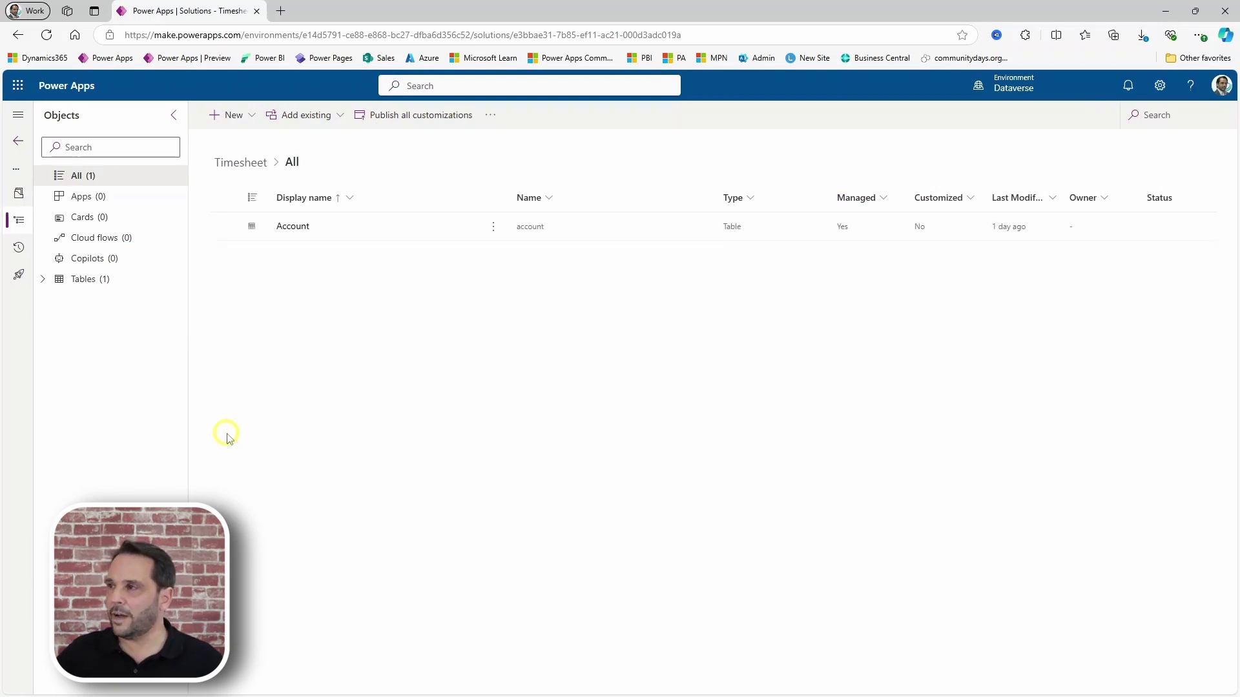
# - Browse existing choices without adding any, then bring up the New > More object options
pyautogui.click(332, 116)
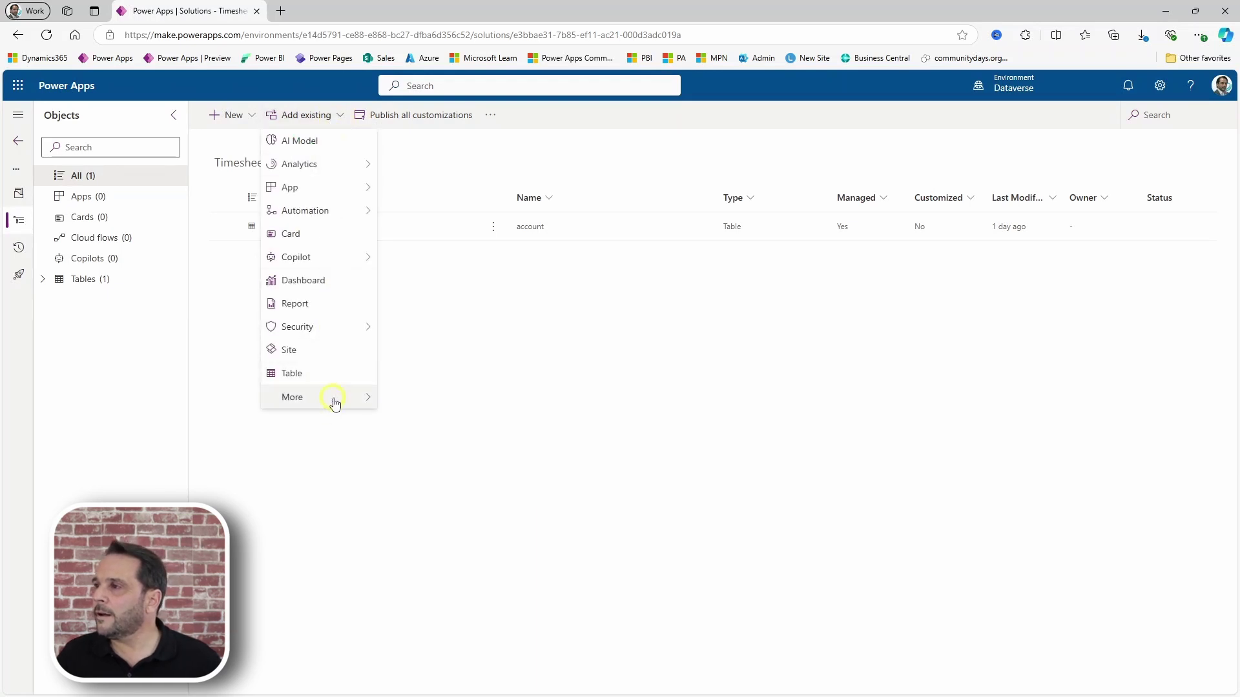
pyautogui.moveTo(292, 397)
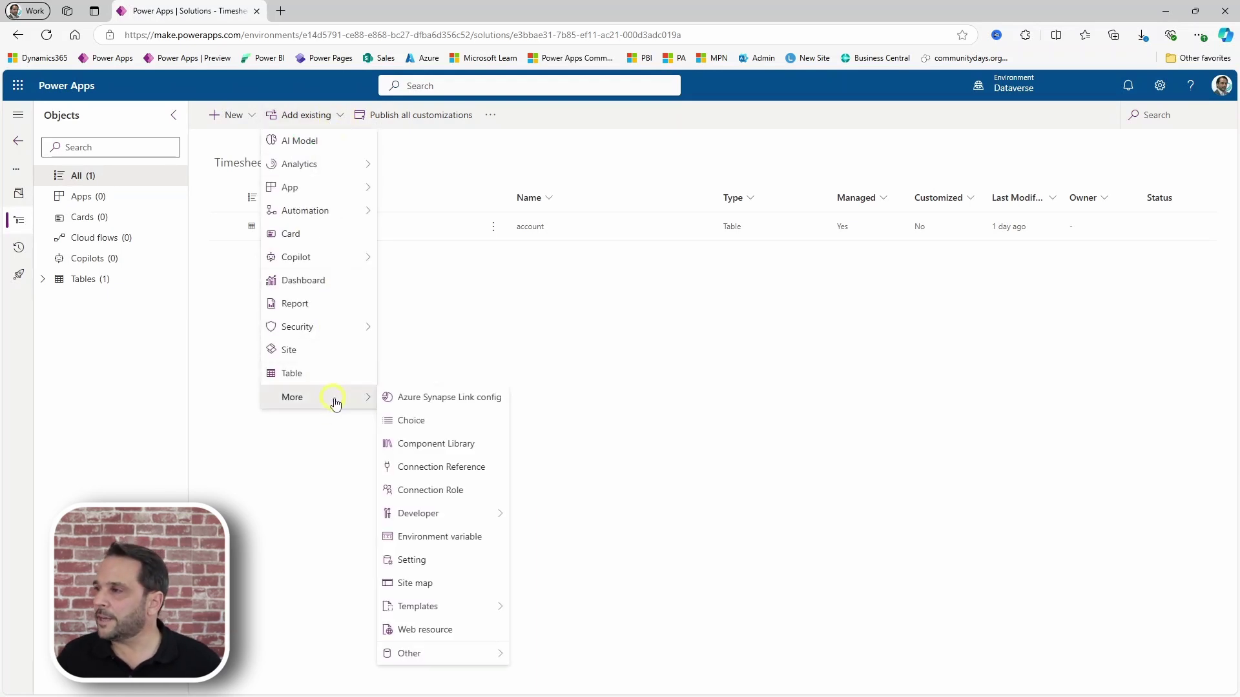
pyautogui.click(413, 421)
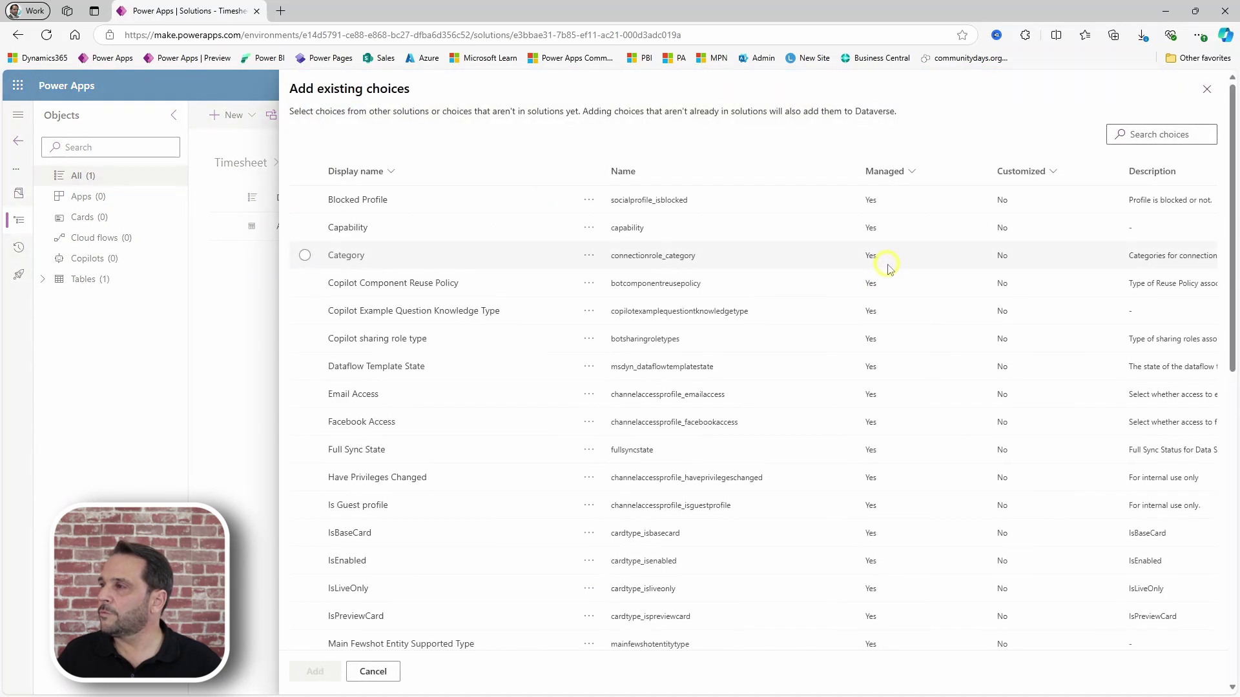
pyautogui.click(1206, 89)
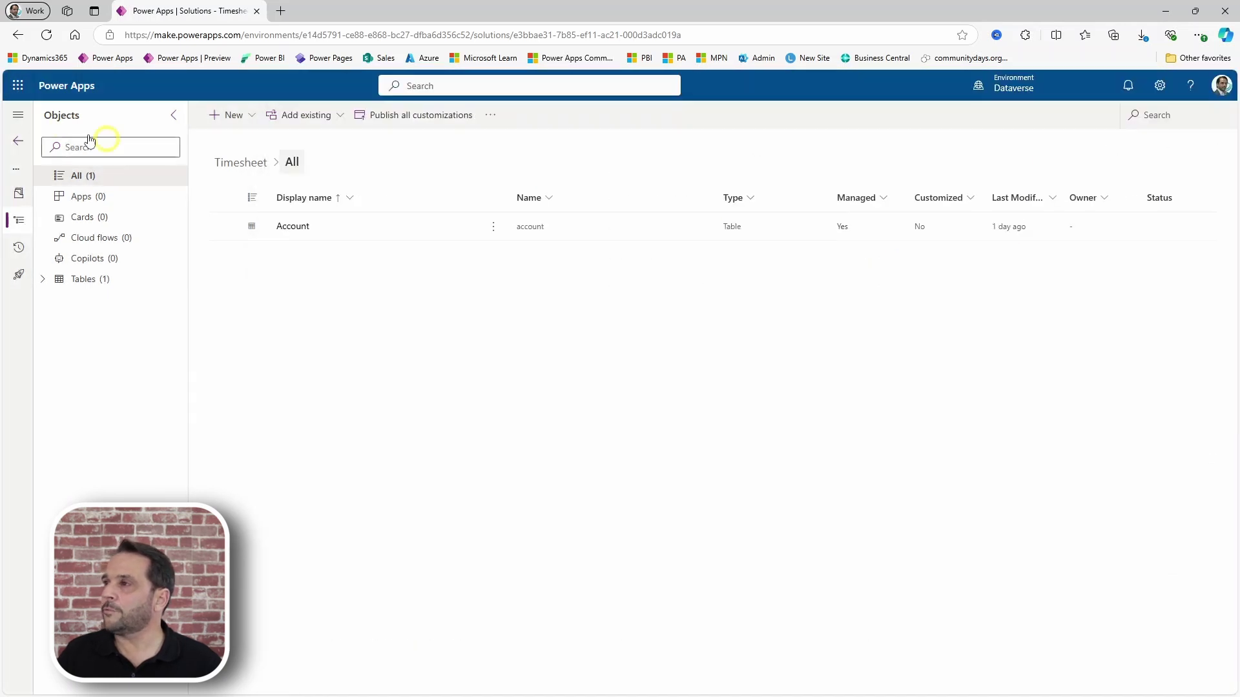
pyautogui.click(238, 115)
pyautogui.moveTo(235, 327)
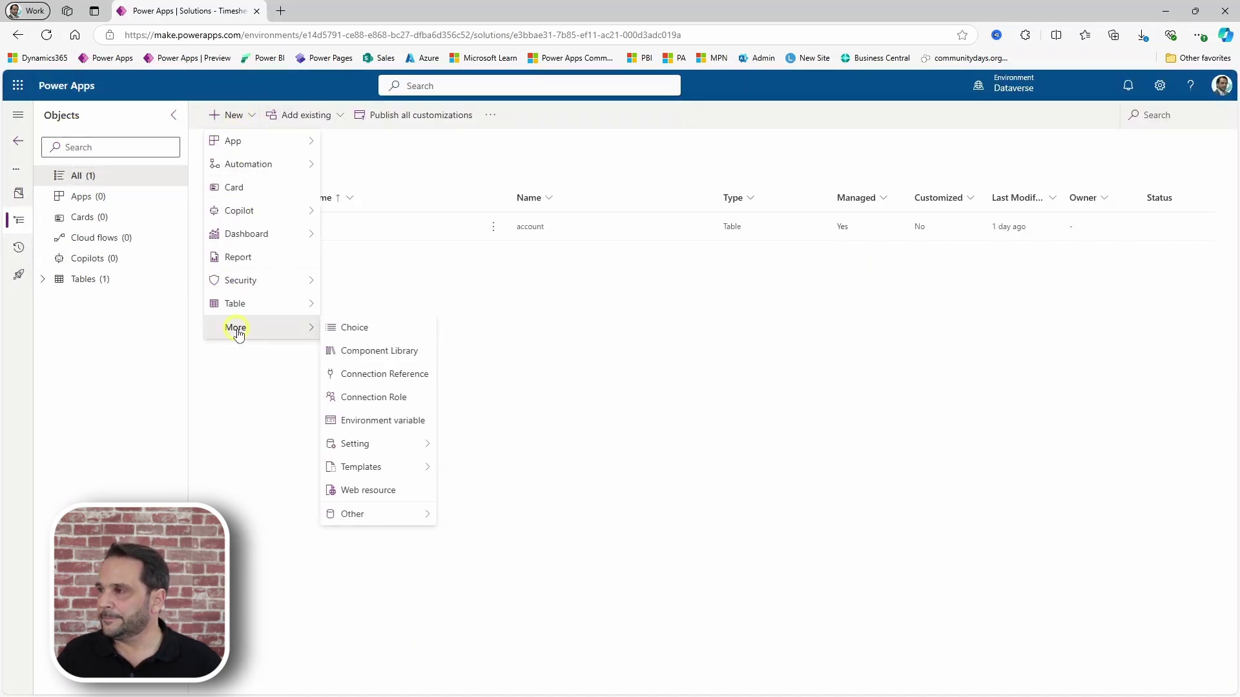
# - Create and save a Time Entry Type choice with options Work, Absence and Vacation
pyautogui.click(414, 329)
pyautogui.write('Time Entry Ty')
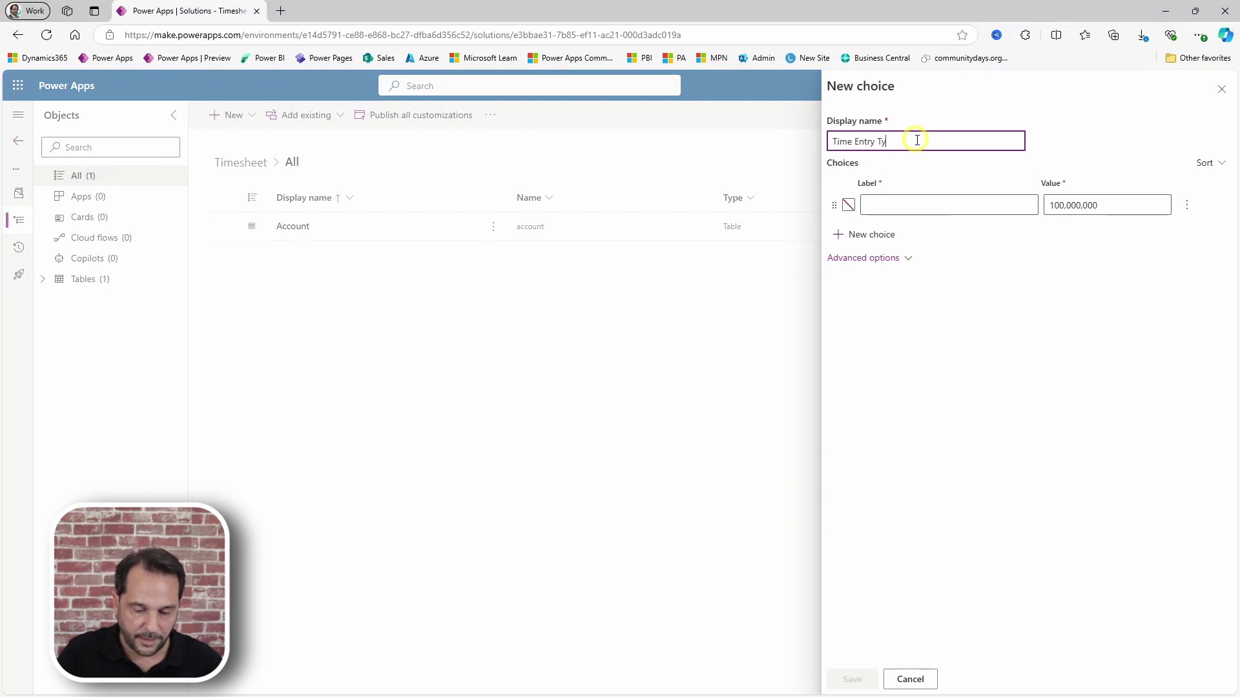
pyautogui.write('pe')
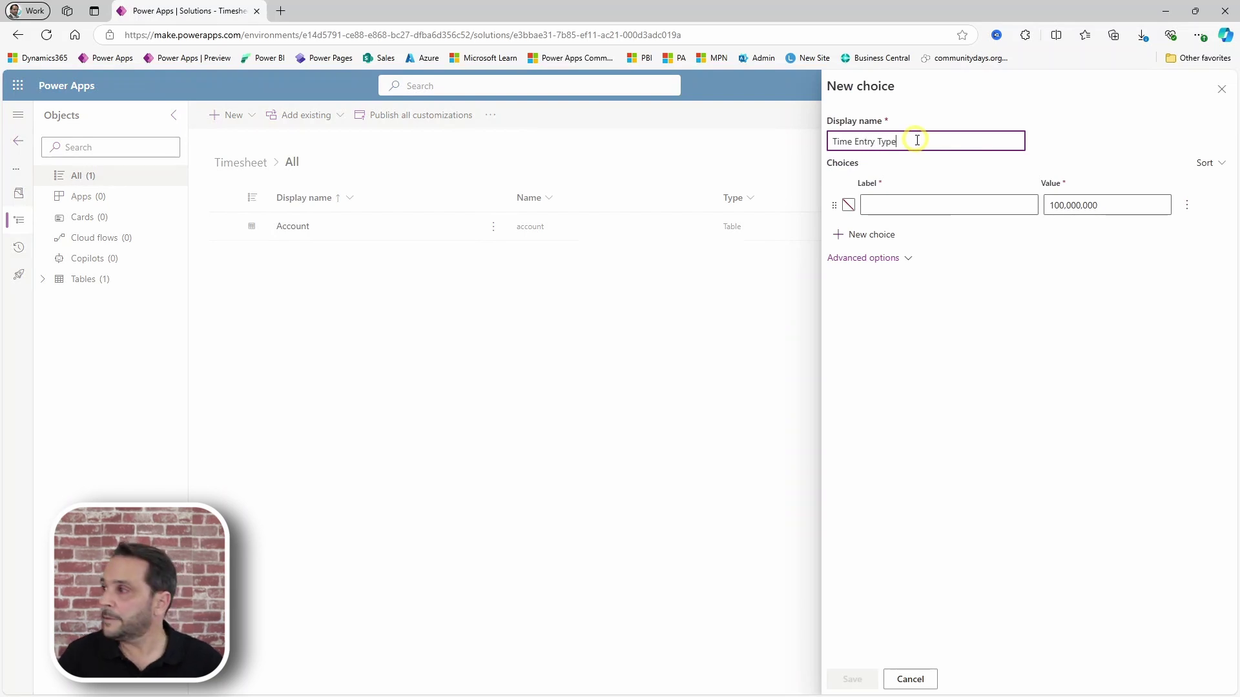
pyautogui.click(952, 207)
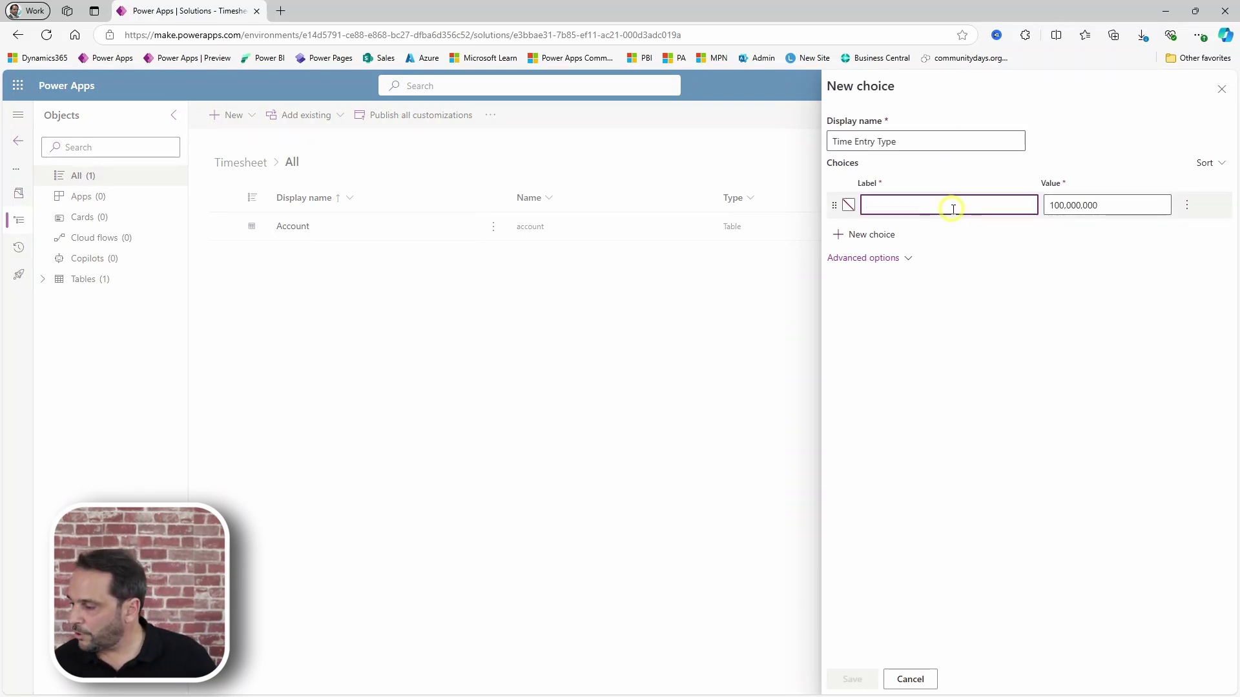
pyautogui.write('Work')
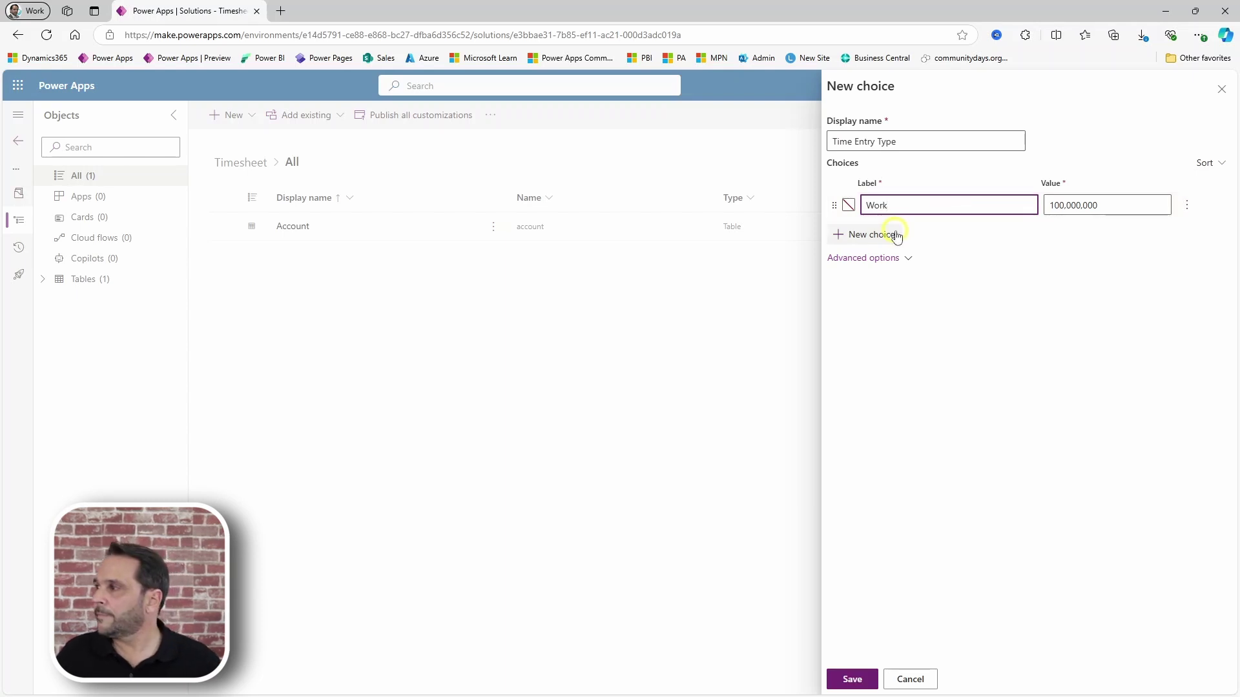
pyautogui.click(892, 235)
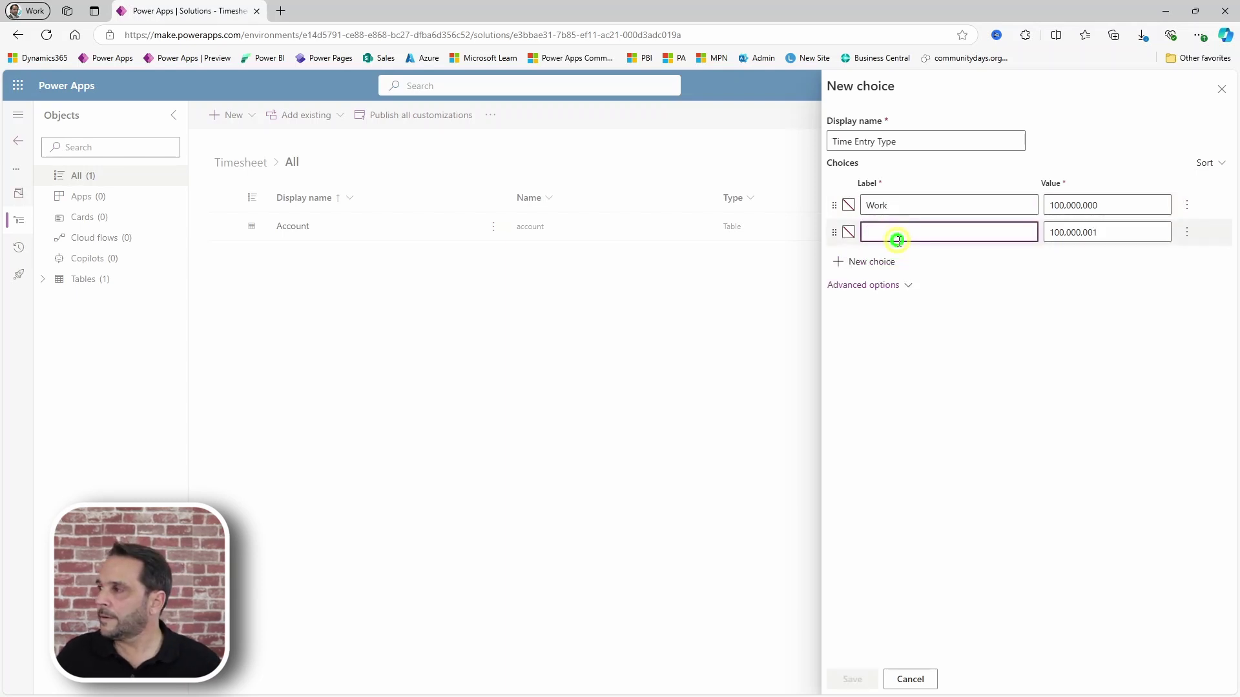
pyautogui.write('Absence')
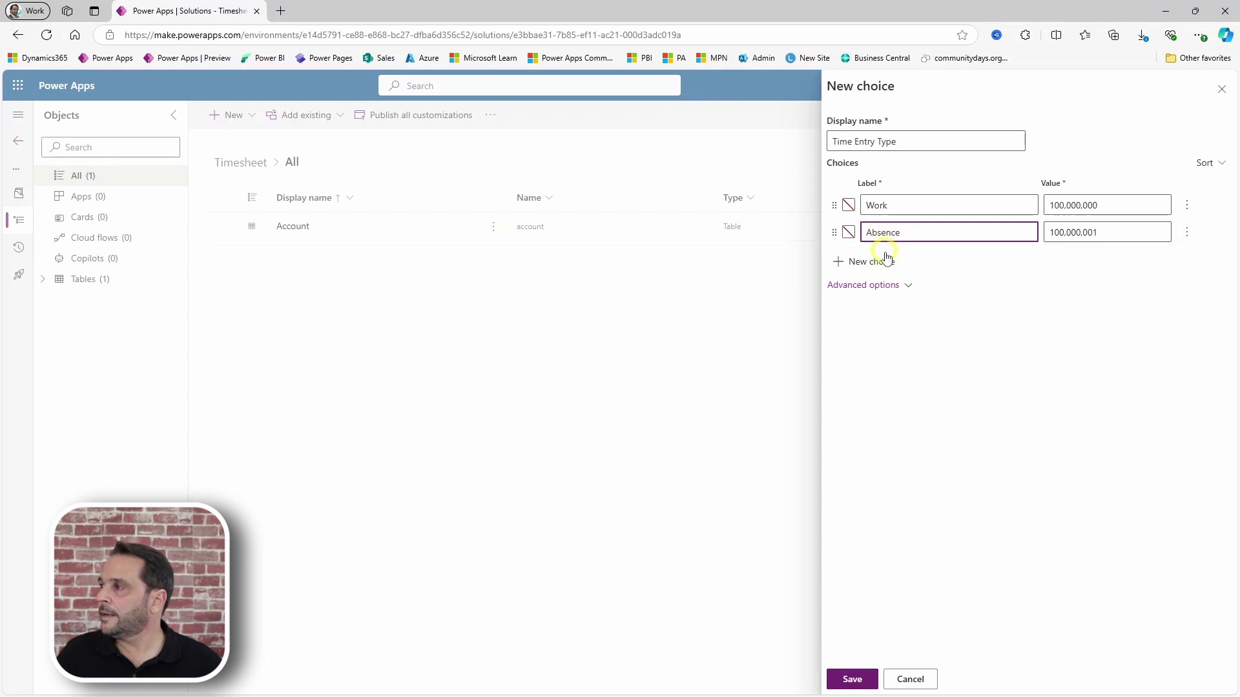
pyautogui.click(877, 259)
pyautogui.write('V')
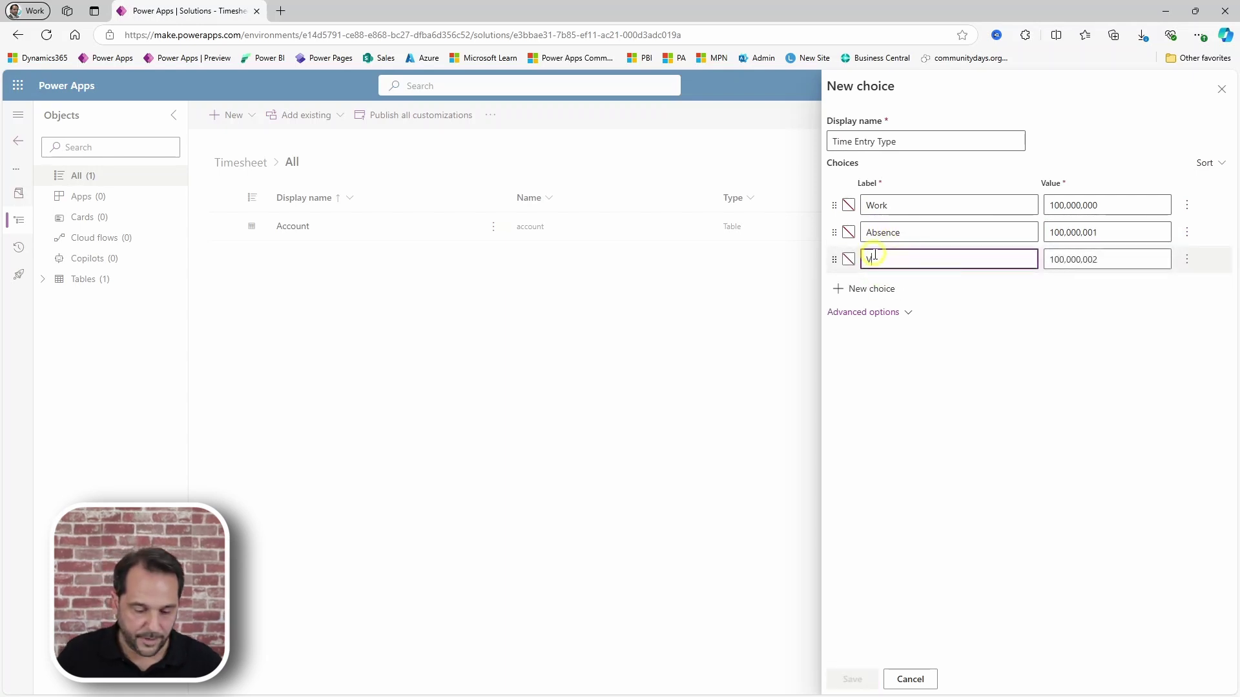
pyautogui.write('acation')
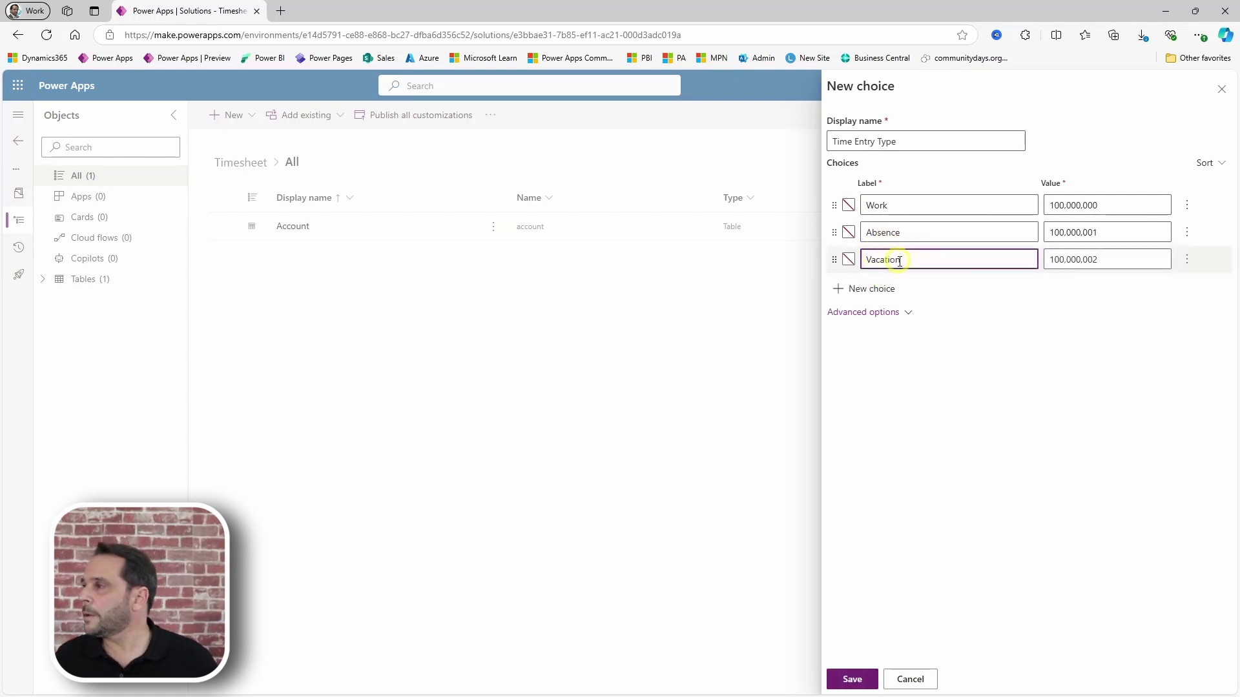
pyautogui.click(853, 680)
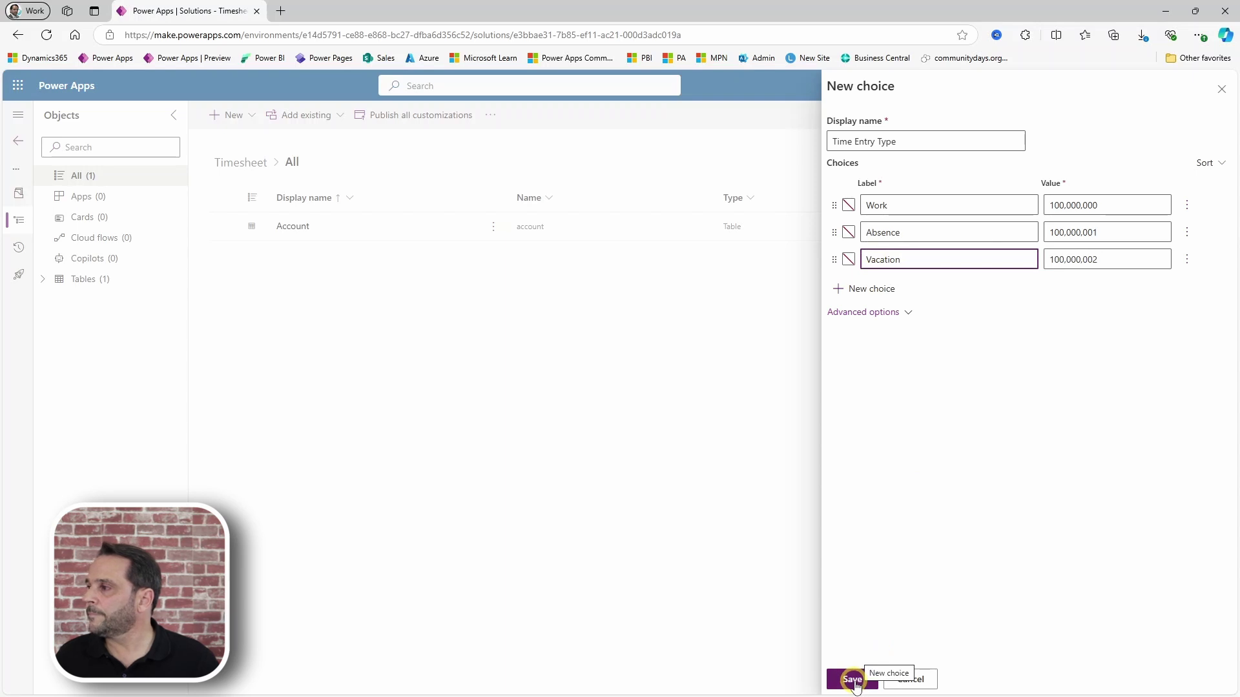
pyautogui.click(643, 420)
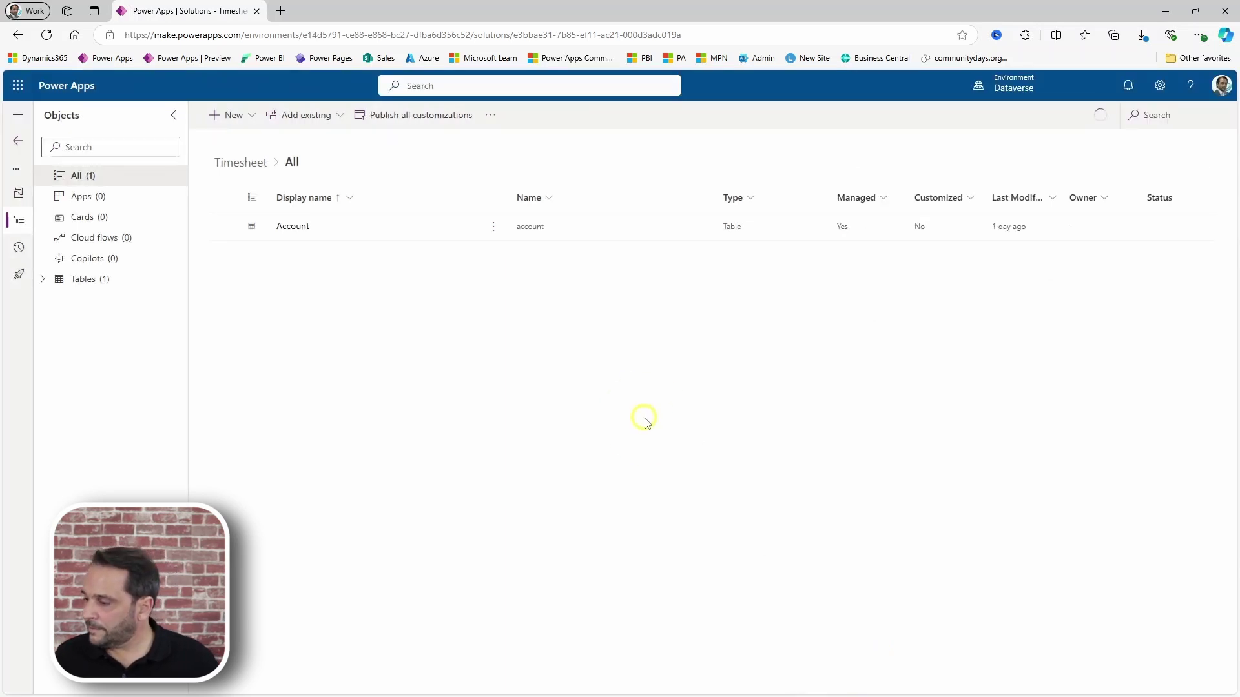
# - Create a new table named Timesheet, review its primary column settings, and save it
pyautogui.click(245, 124)
pyautogui.moveTo(236, 303)
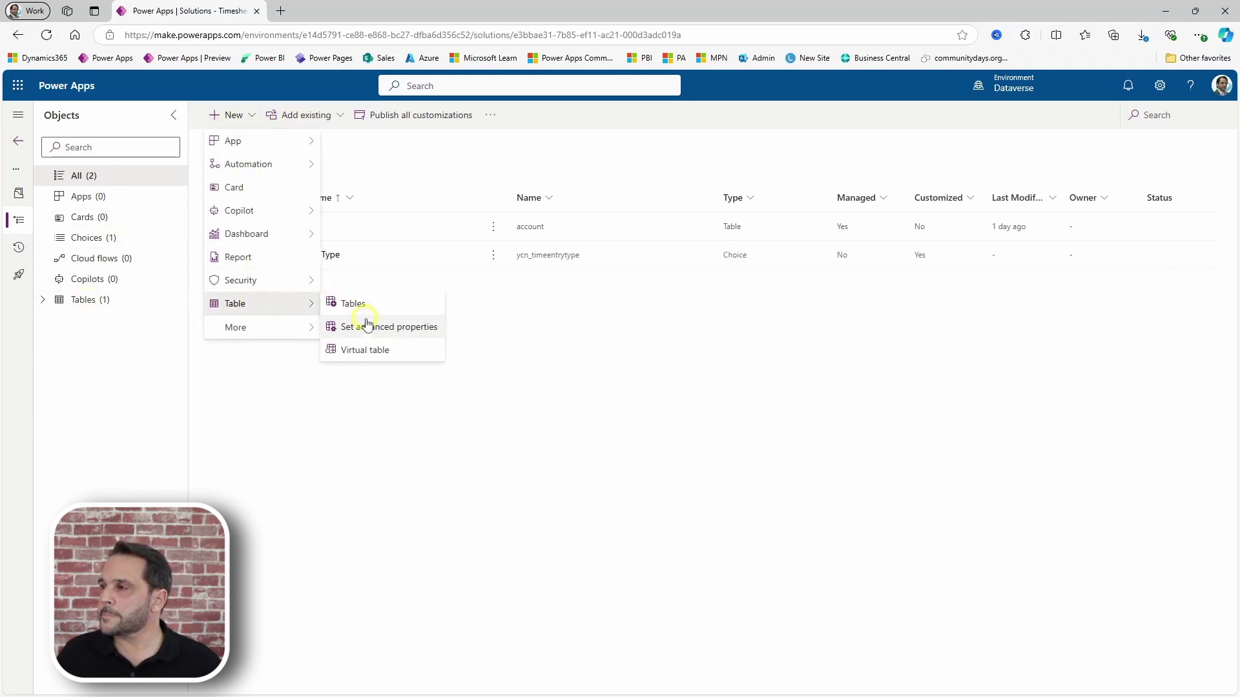
pyautogui.click(365, 327)
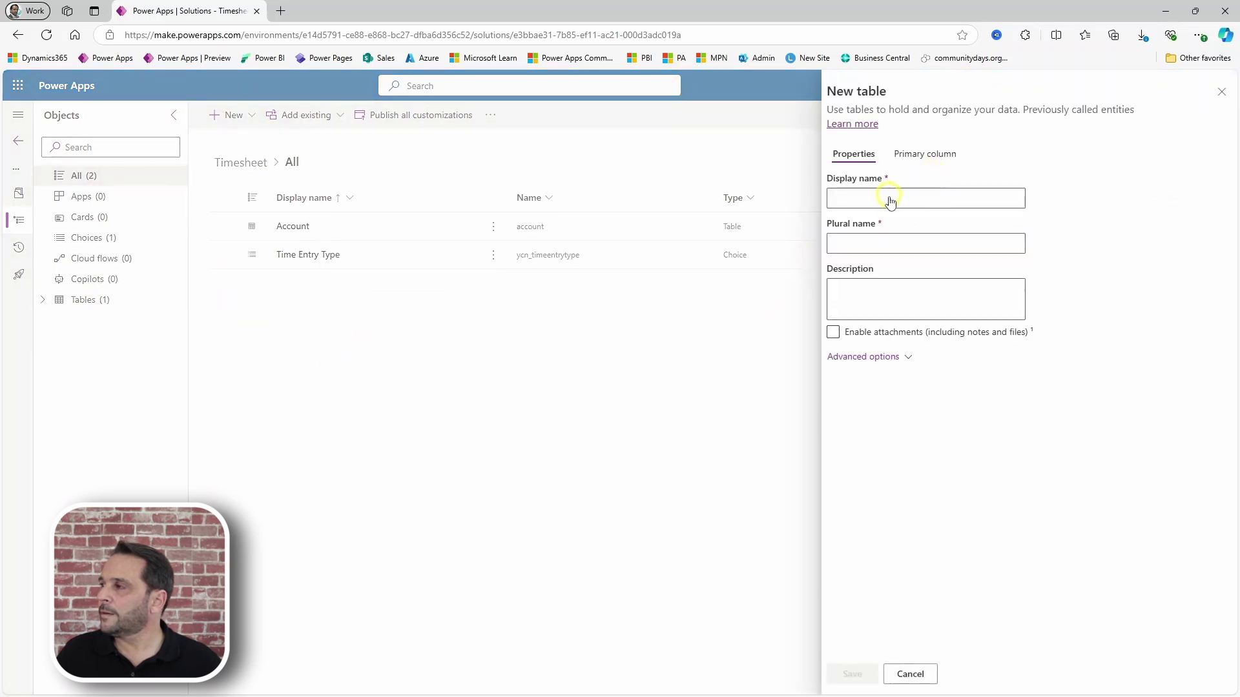
pyautogui.click(889, 198)
pyautogui.write('T')
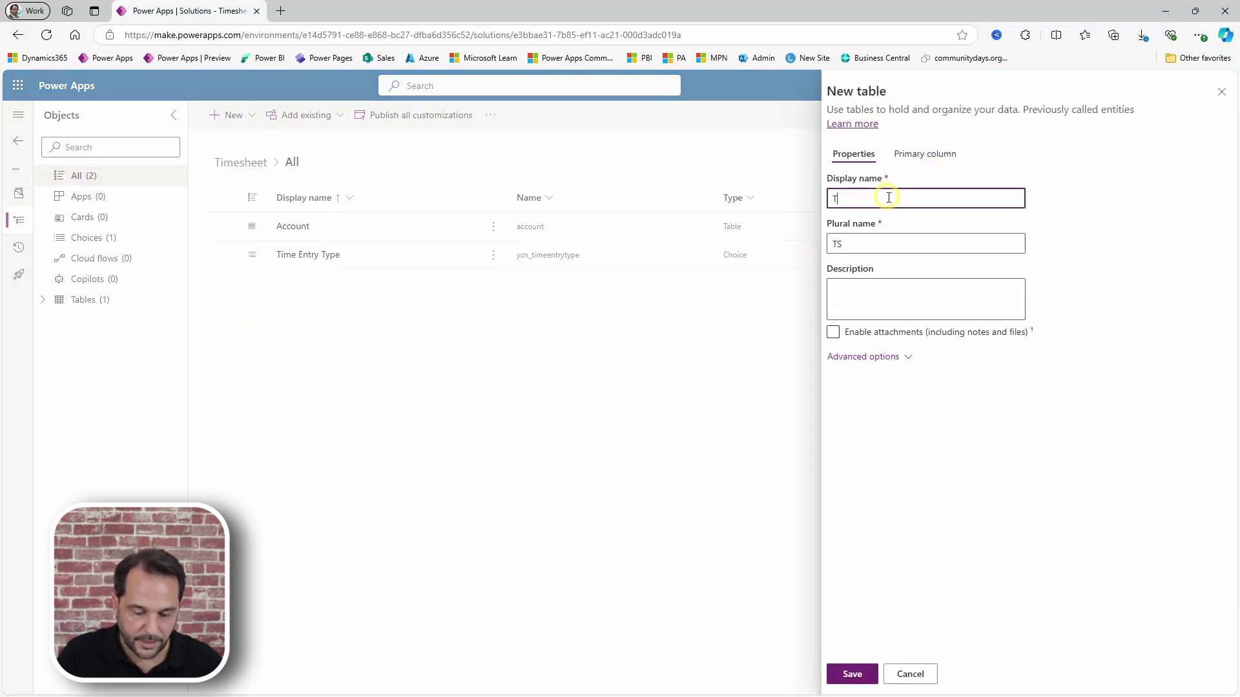
pyautogui.write('eet')
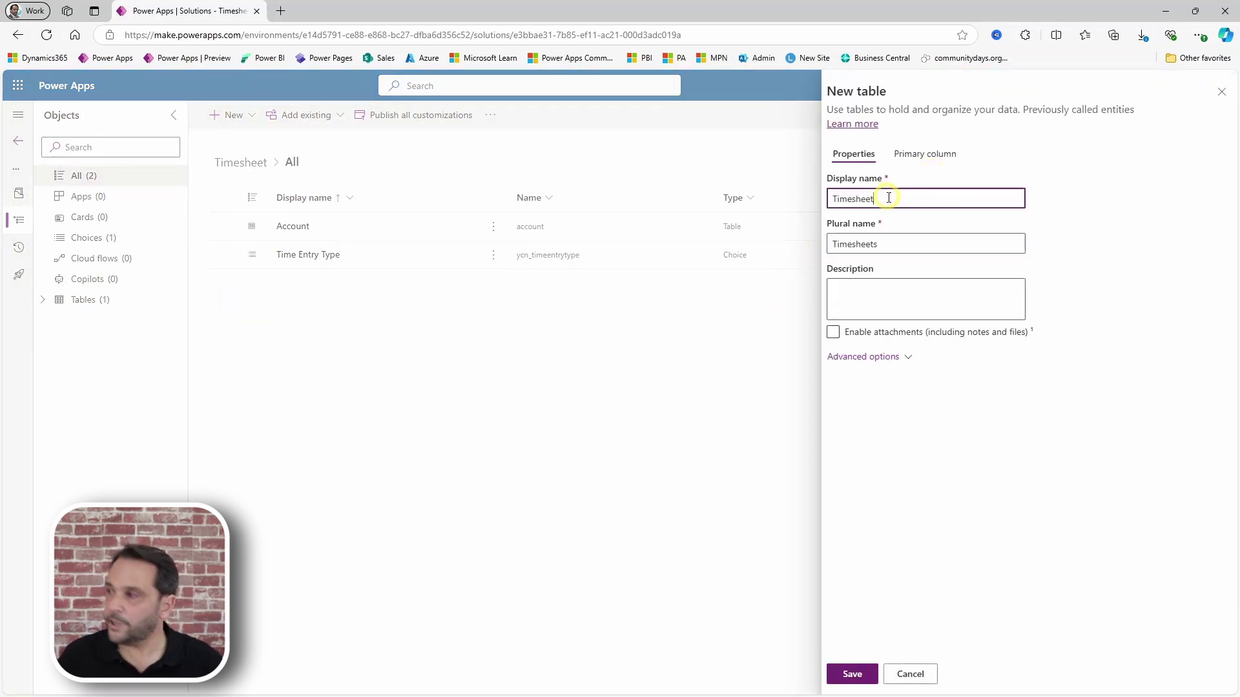
pyautogui.click(924, 154)
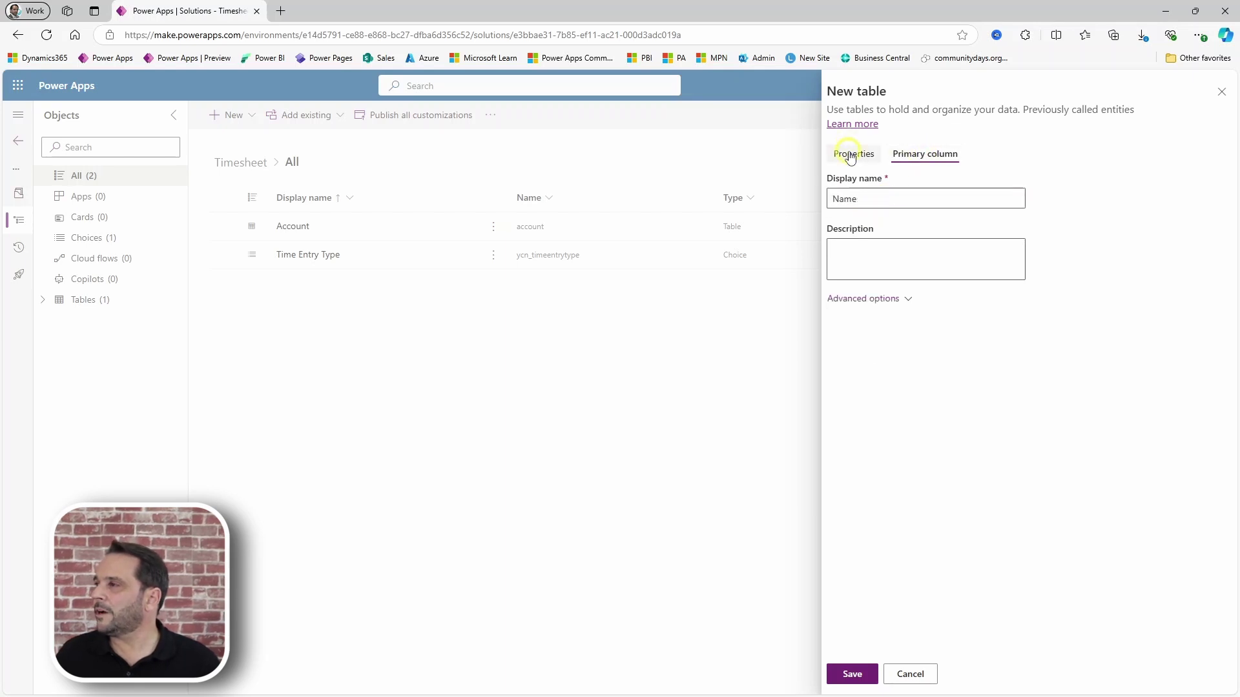
pyautogui.click(853, 153)
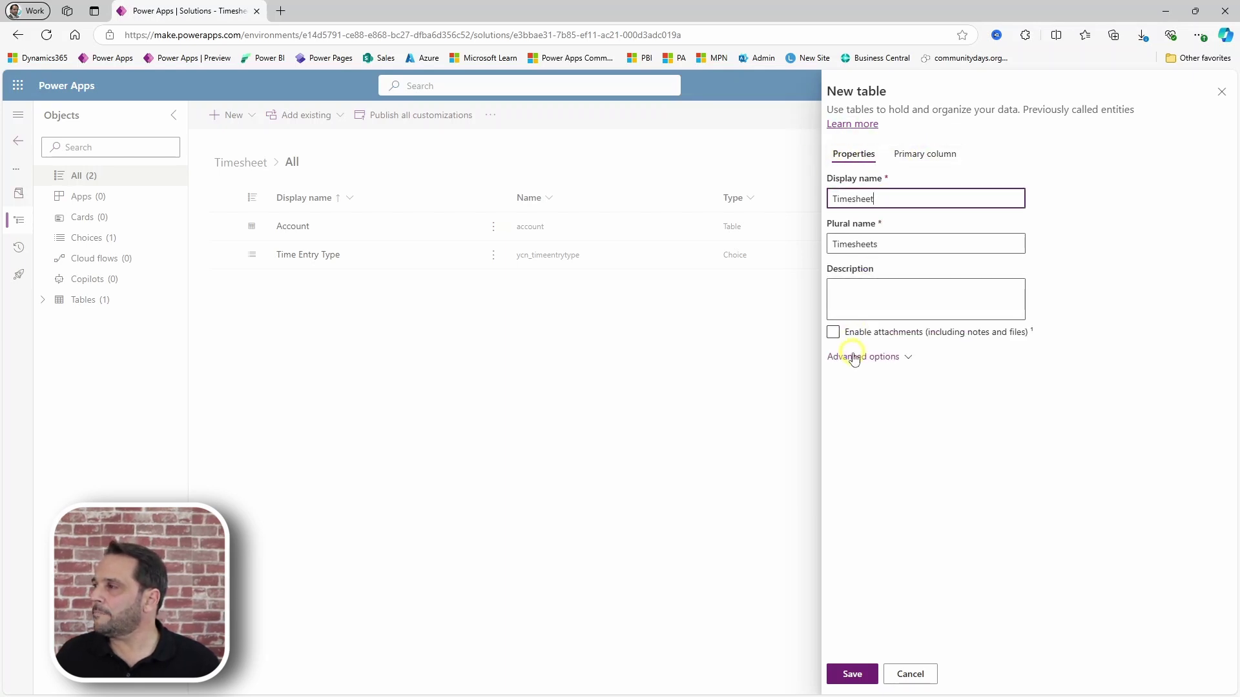
pyautogui.click(853, 674)
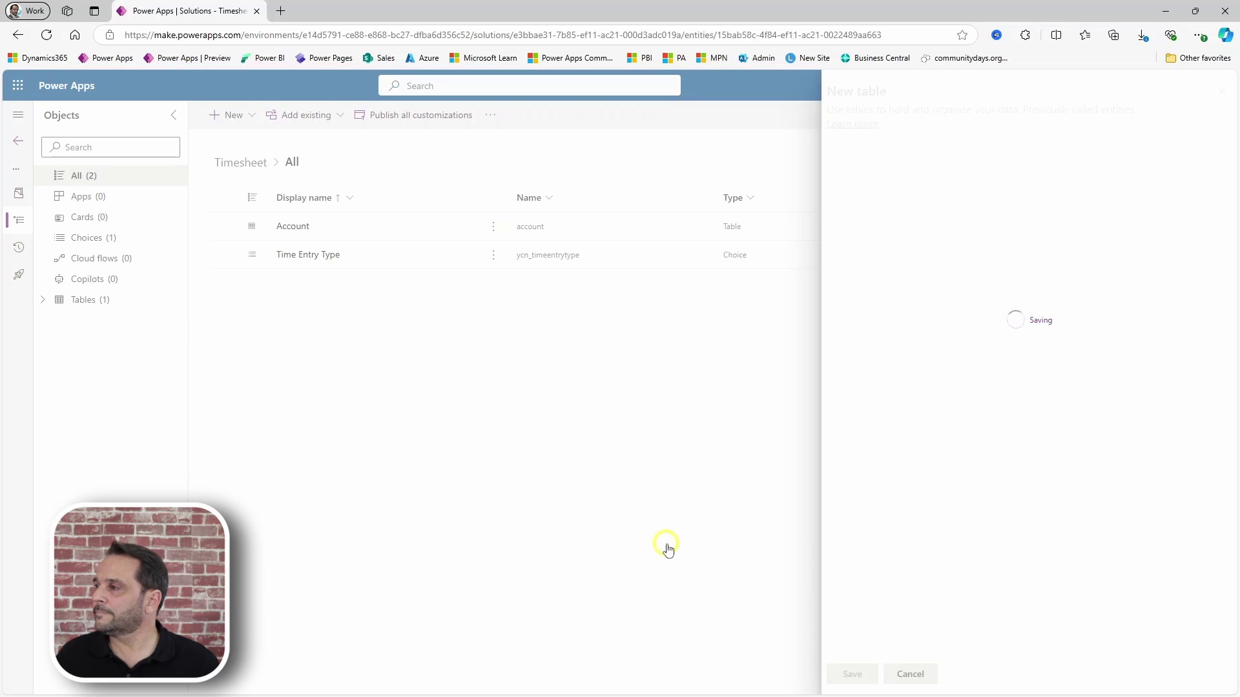
# - From Tables, create a table with advanced properties named Time Entry and save it
pyautogui.click(83, 302)
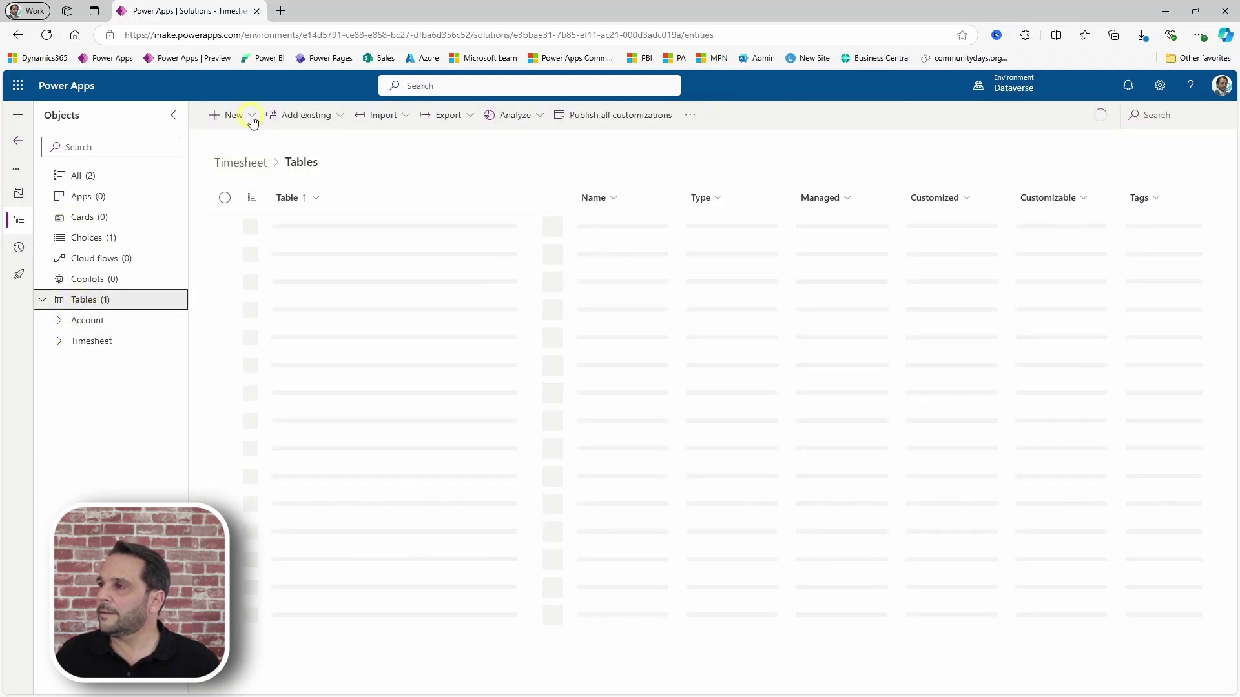
pyautogui.click(252, 118)
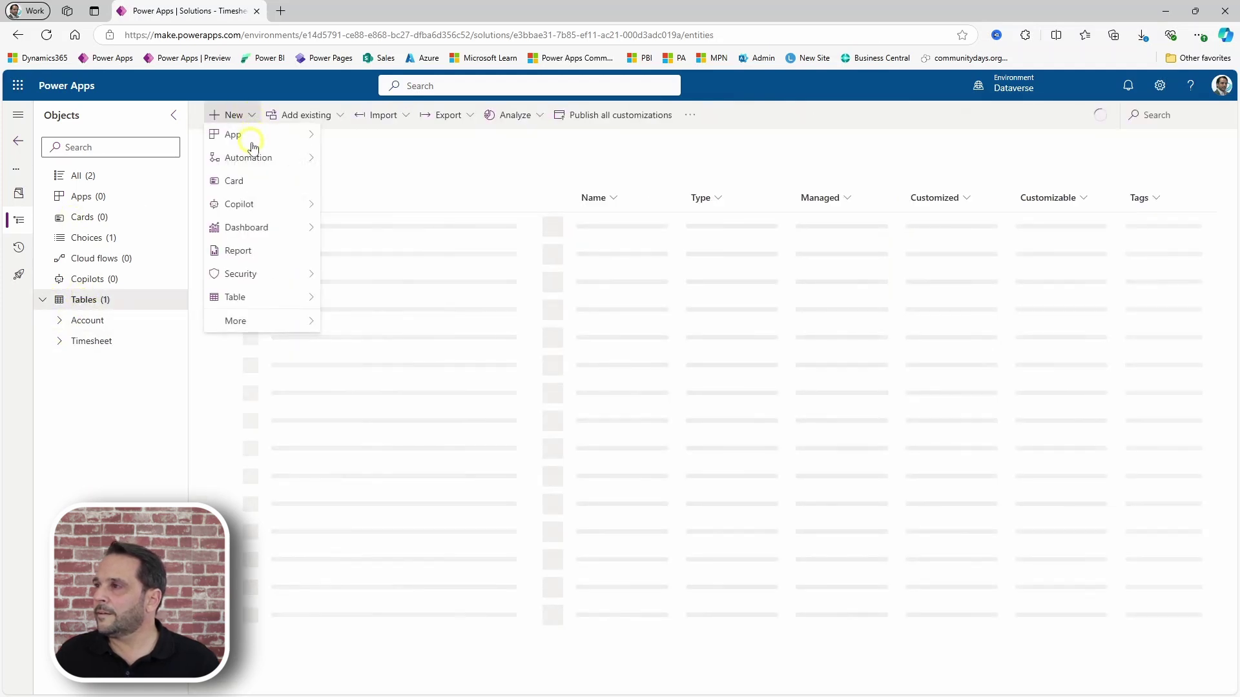
pyautogui.click(263, 333)
pyautogui.moveTo(235, 304)
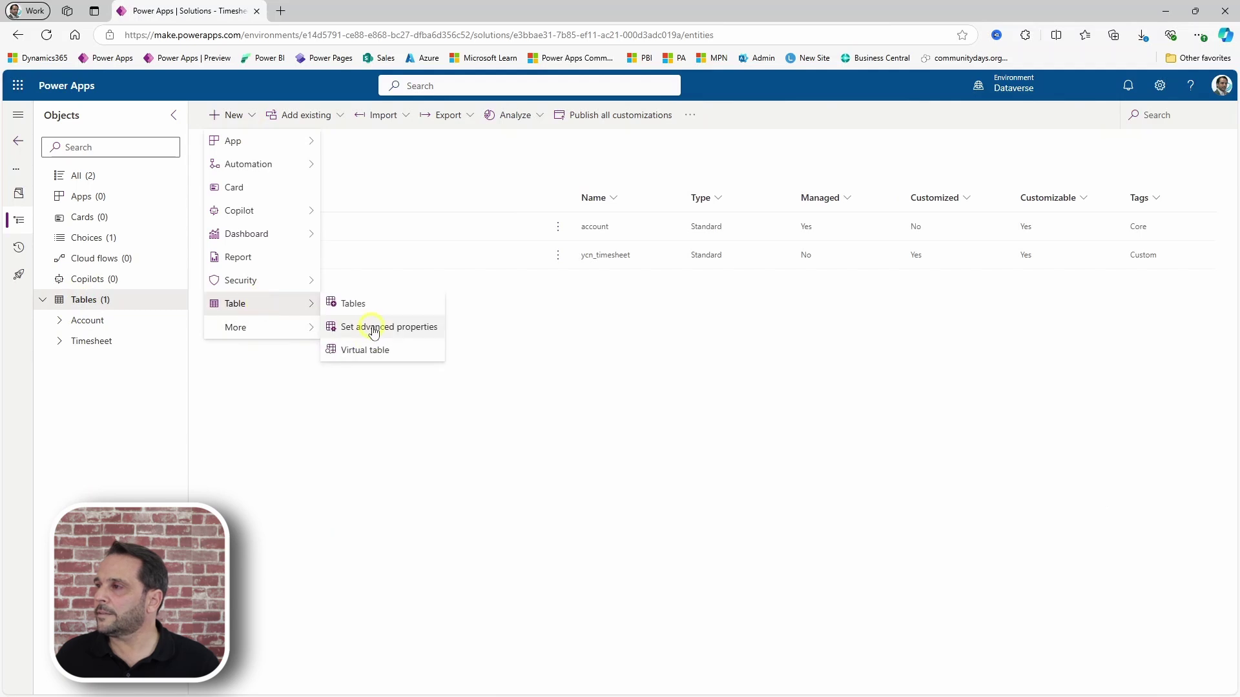
pyautogui.click(389, 327)
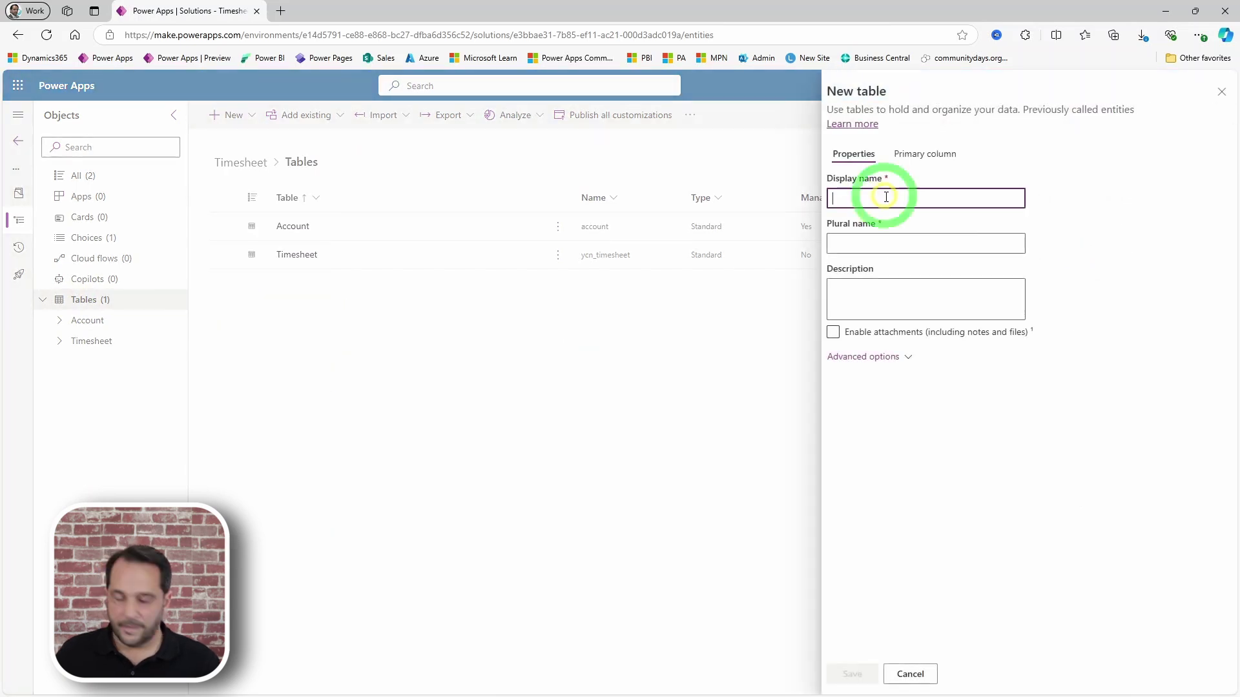
pyautogui.write('Time En')
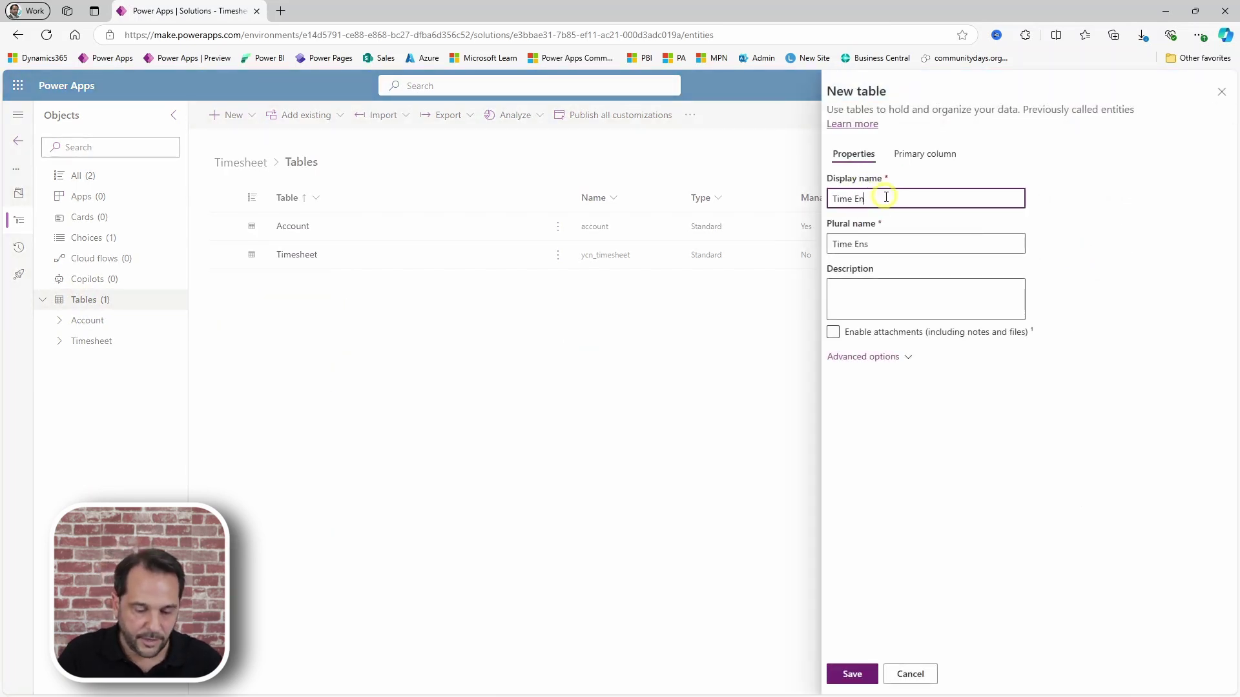
pyautogui.write('try')
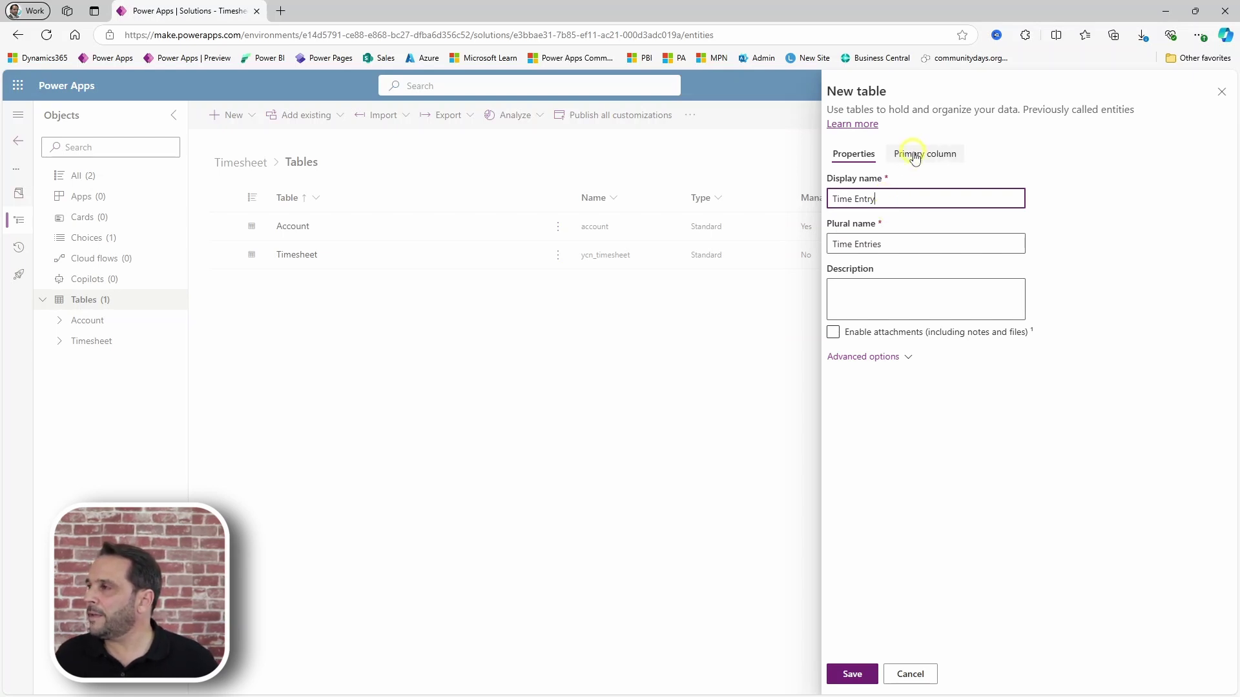
pyautogui.click(915, 156)
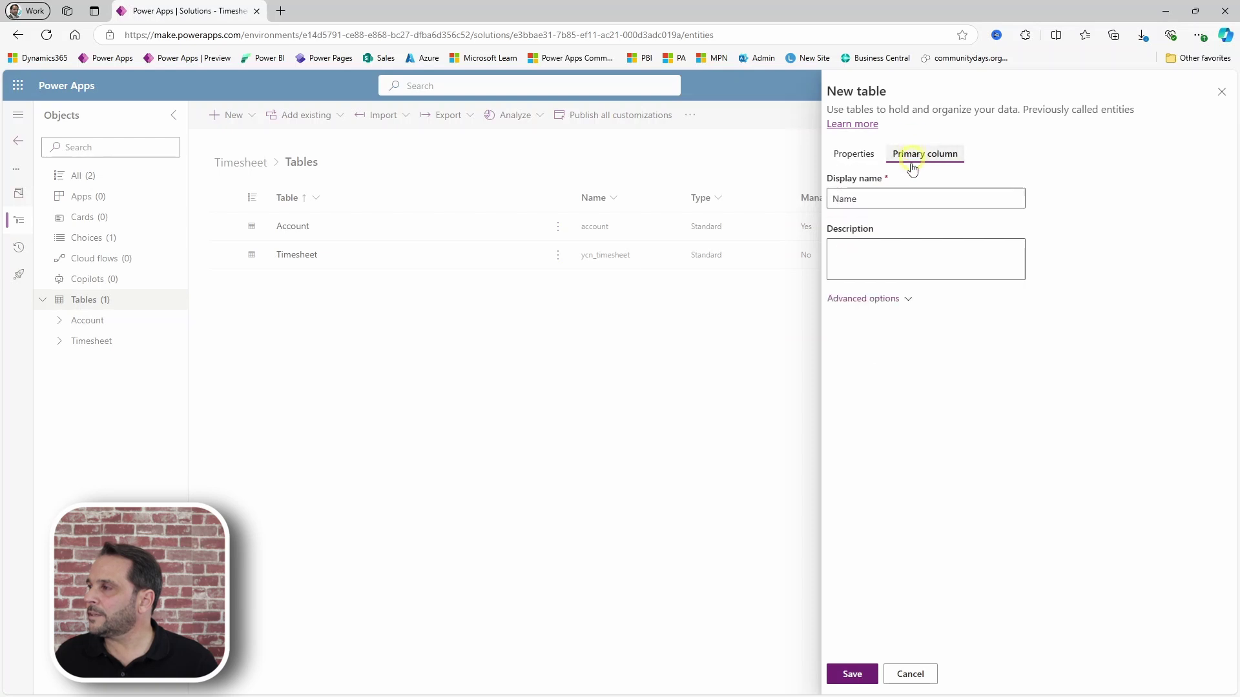
pyautogui.click(854, 675)
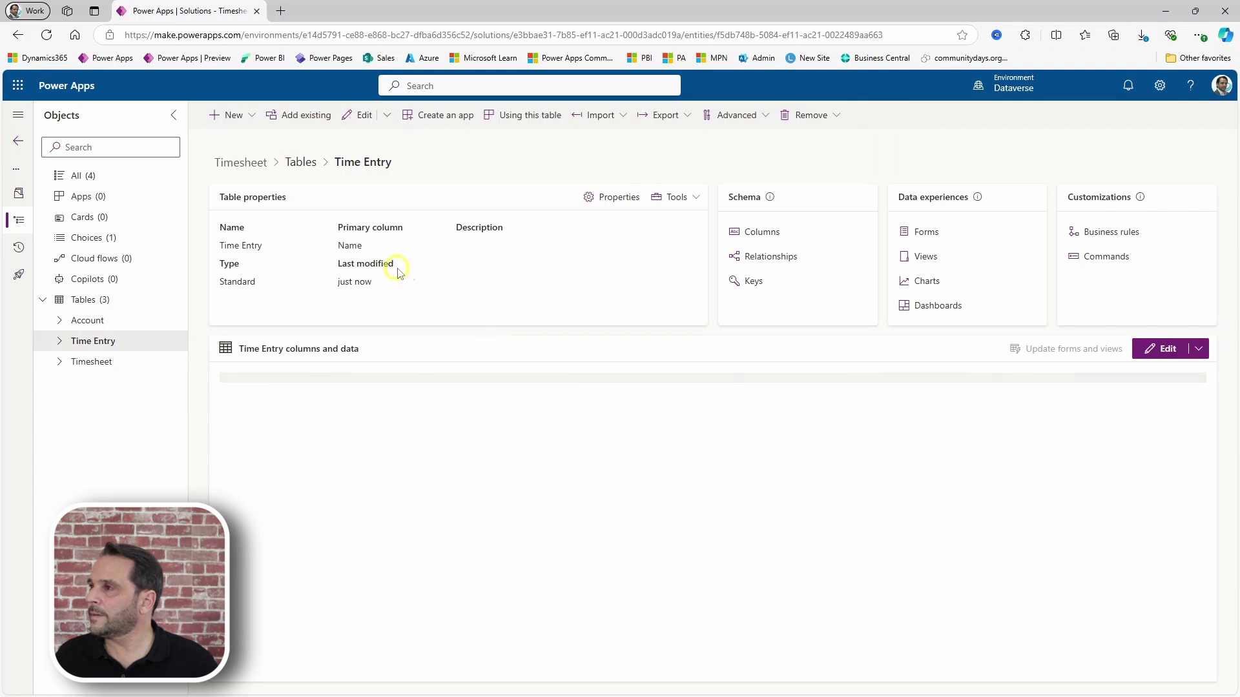
# - Create a 'Timesheet' lookup column on Time Entry whose related table is Timesheet, and save it
pyautogui.click(752, 243)
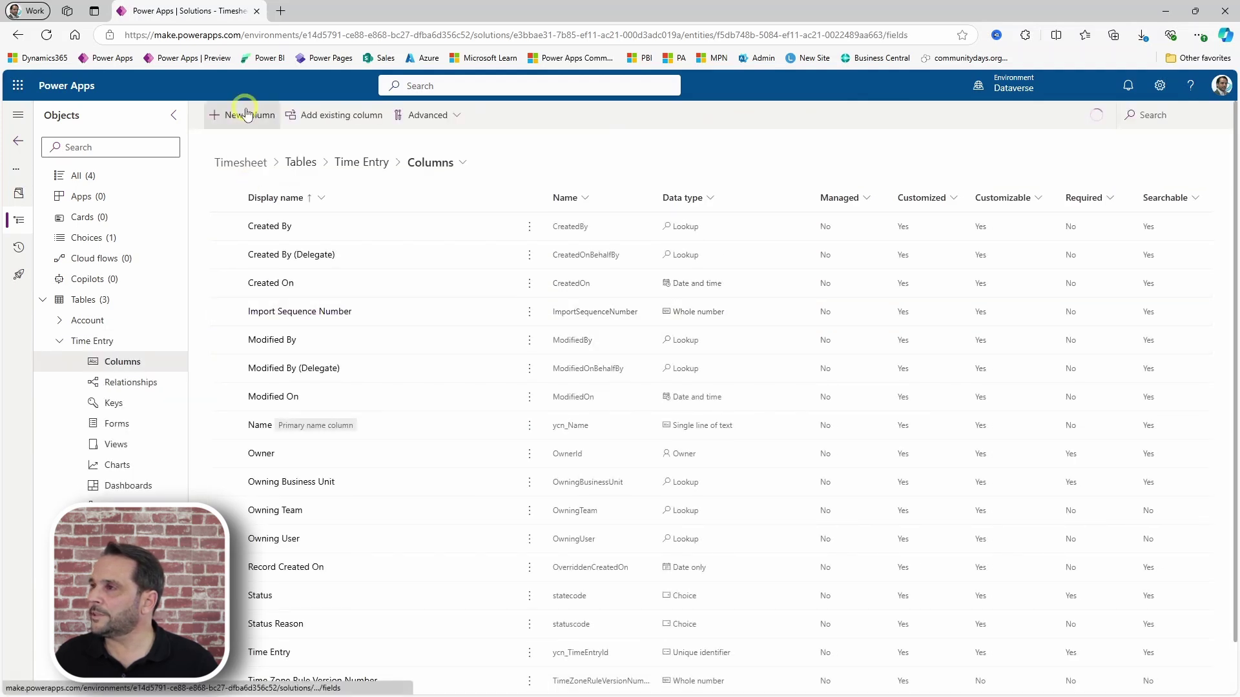
pyautogui.click(242, 116)
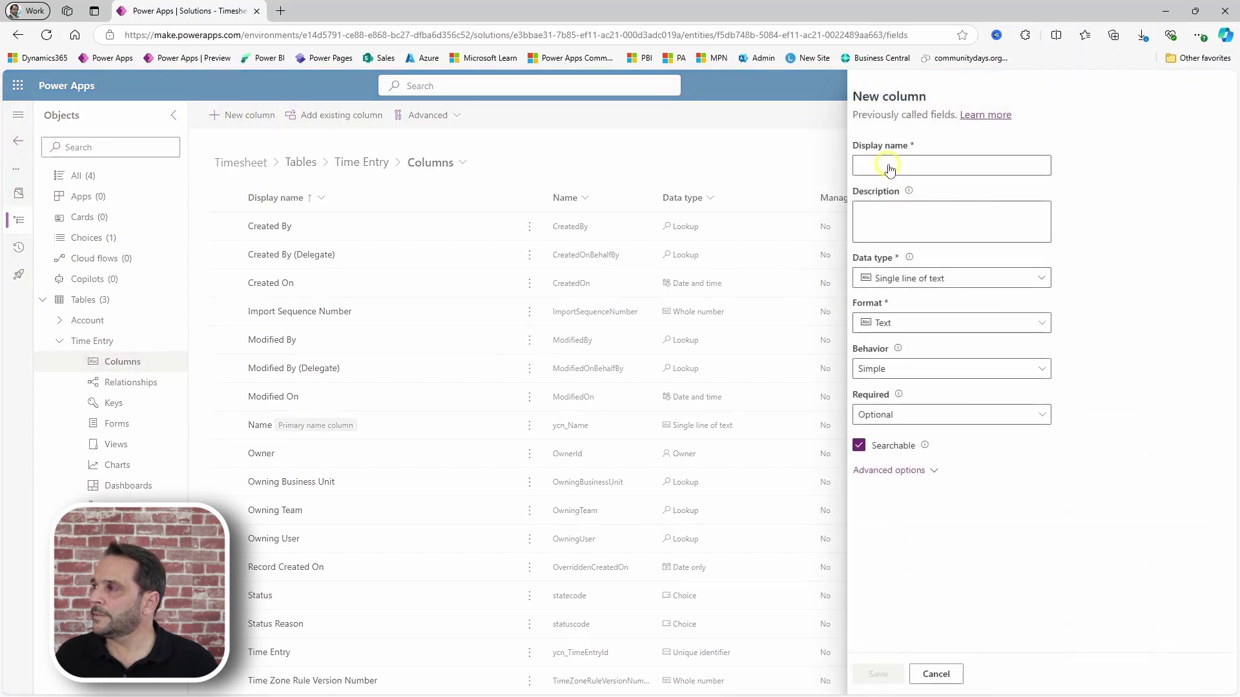
pyautogui.press('Escape')
pyautogui.click(269, 106)
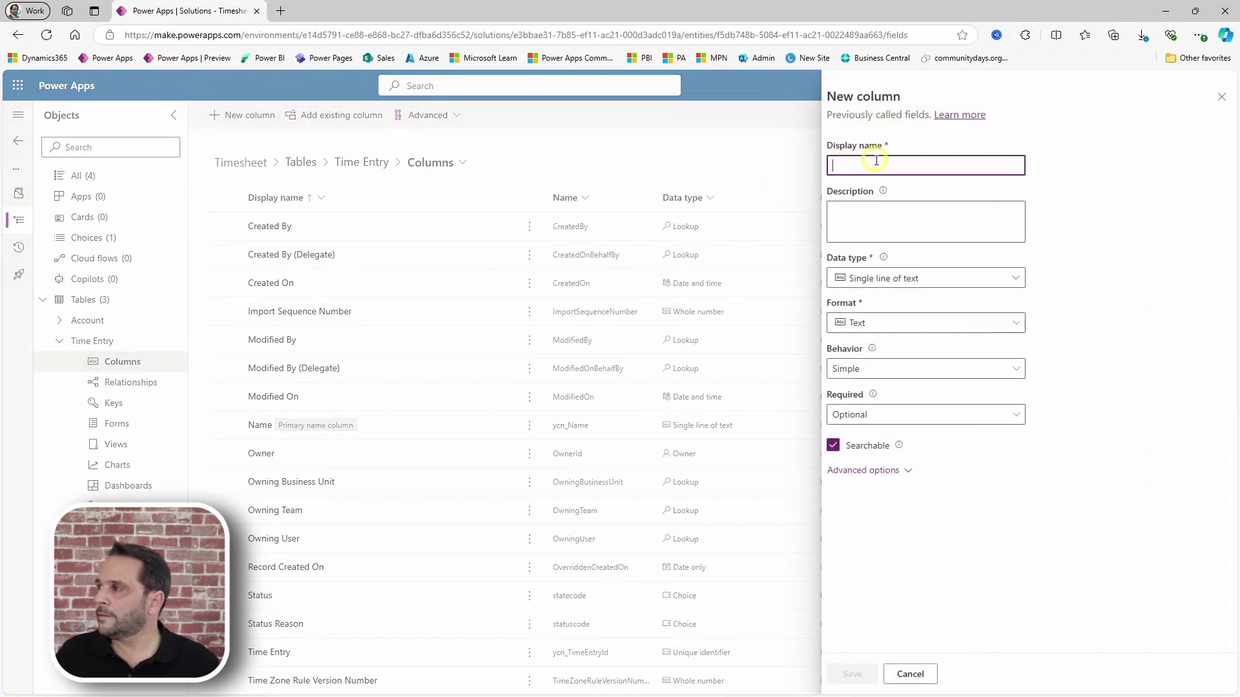
pyautogui.click(871, 162)
pyautogui.write('Tim')
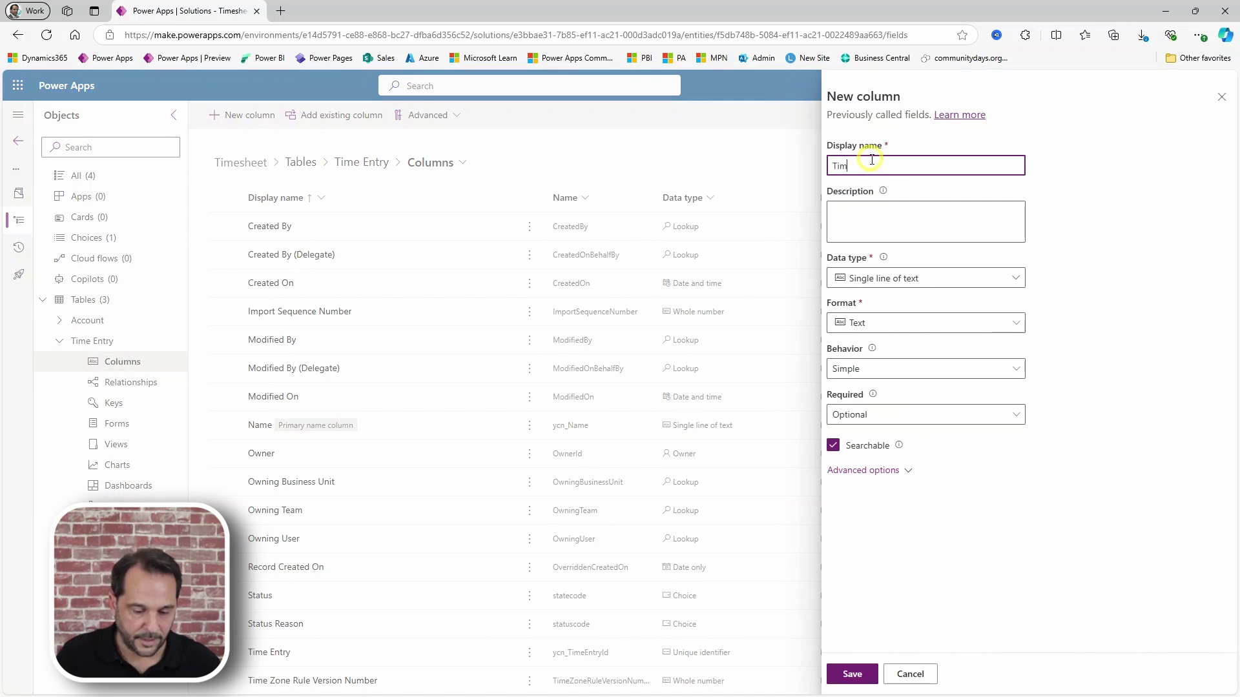
pyautogui.write('esheet')
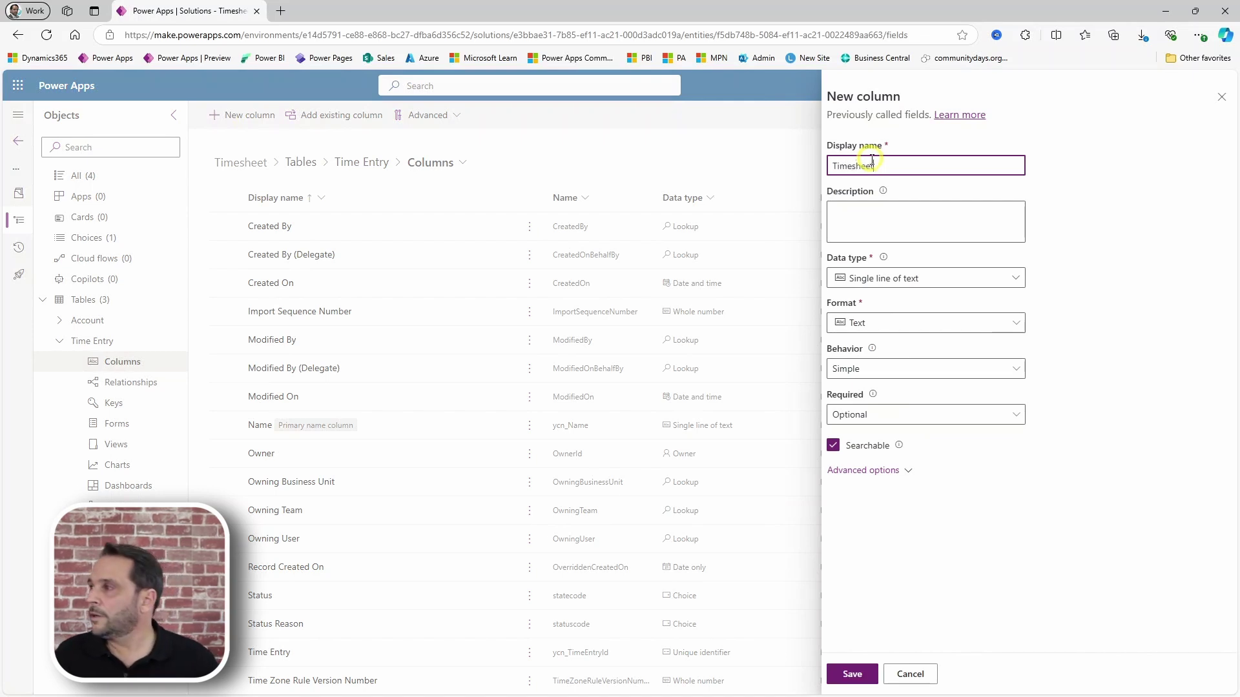
pyautogui.click(905, 280)
pyautogui.moveTo(861, 398)
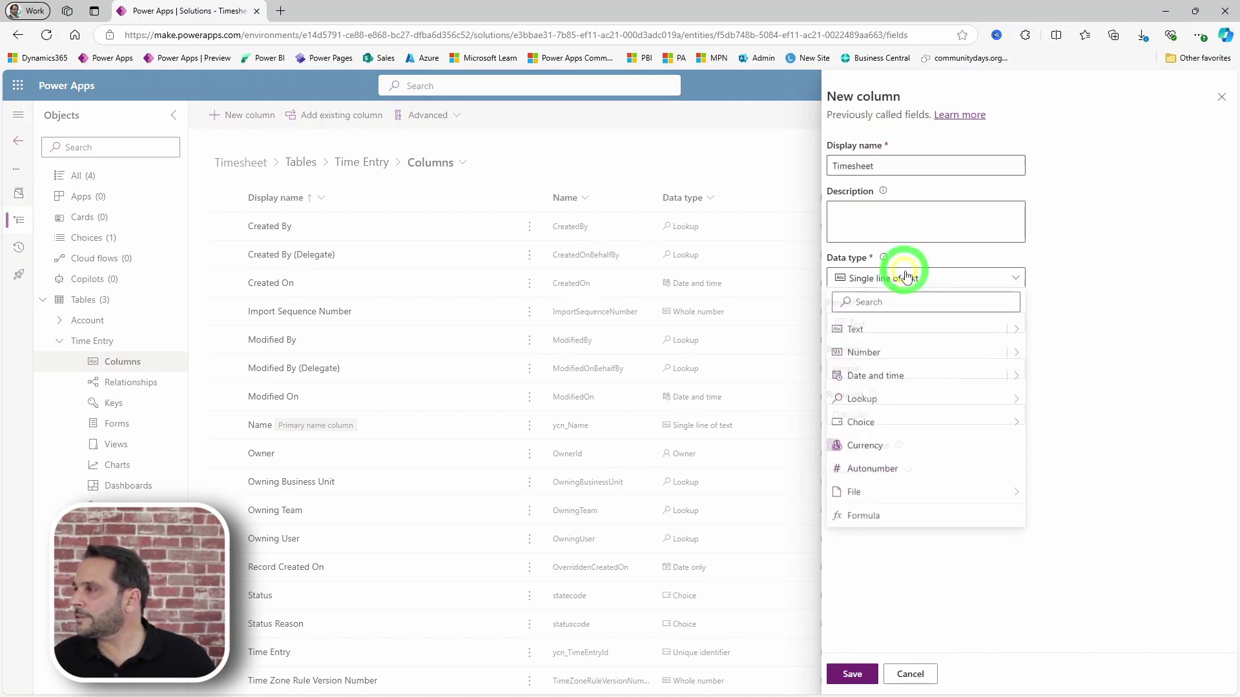
pyautogui.click(1089, 407)
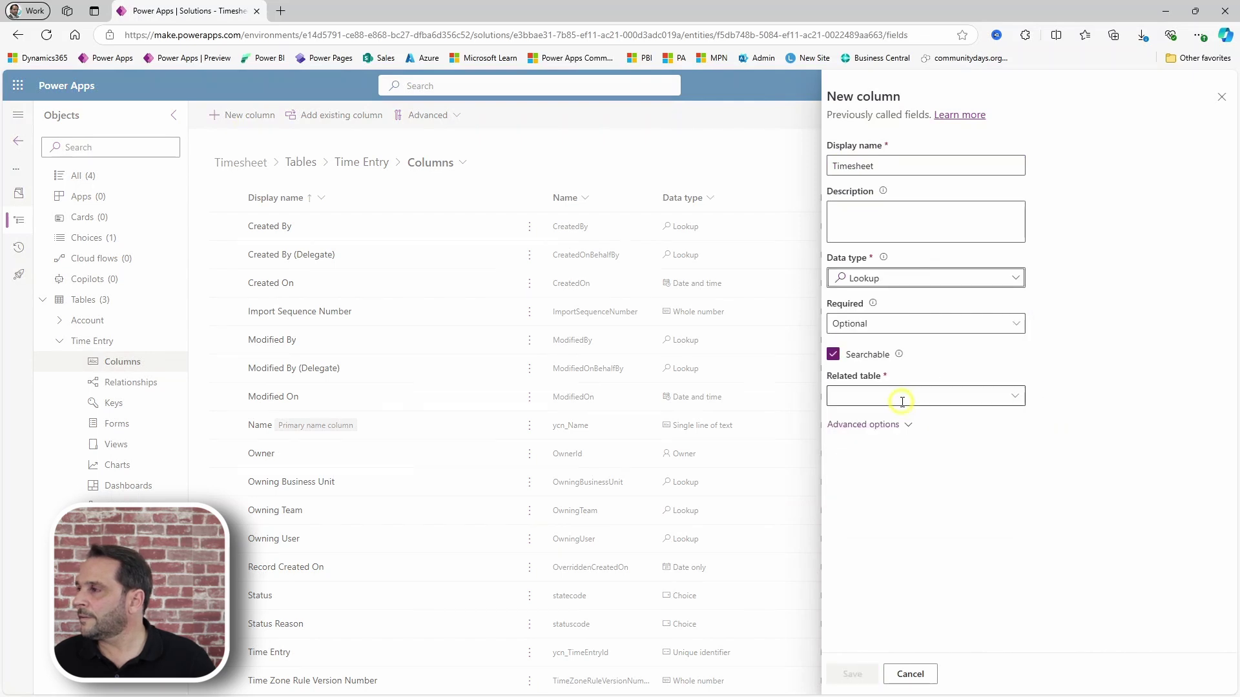
pyautogui.click(904, 396)
pyautogui.write('tim')
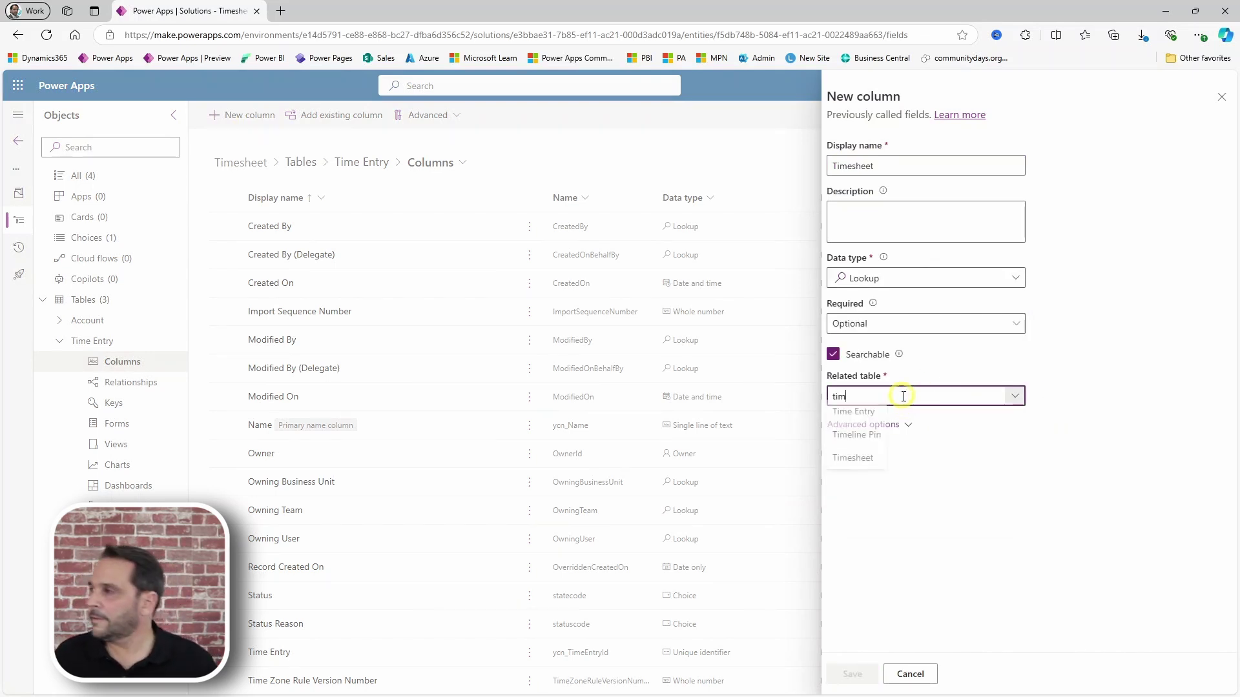
pyautogui.write('e')
pyautogui.click(852, 465)
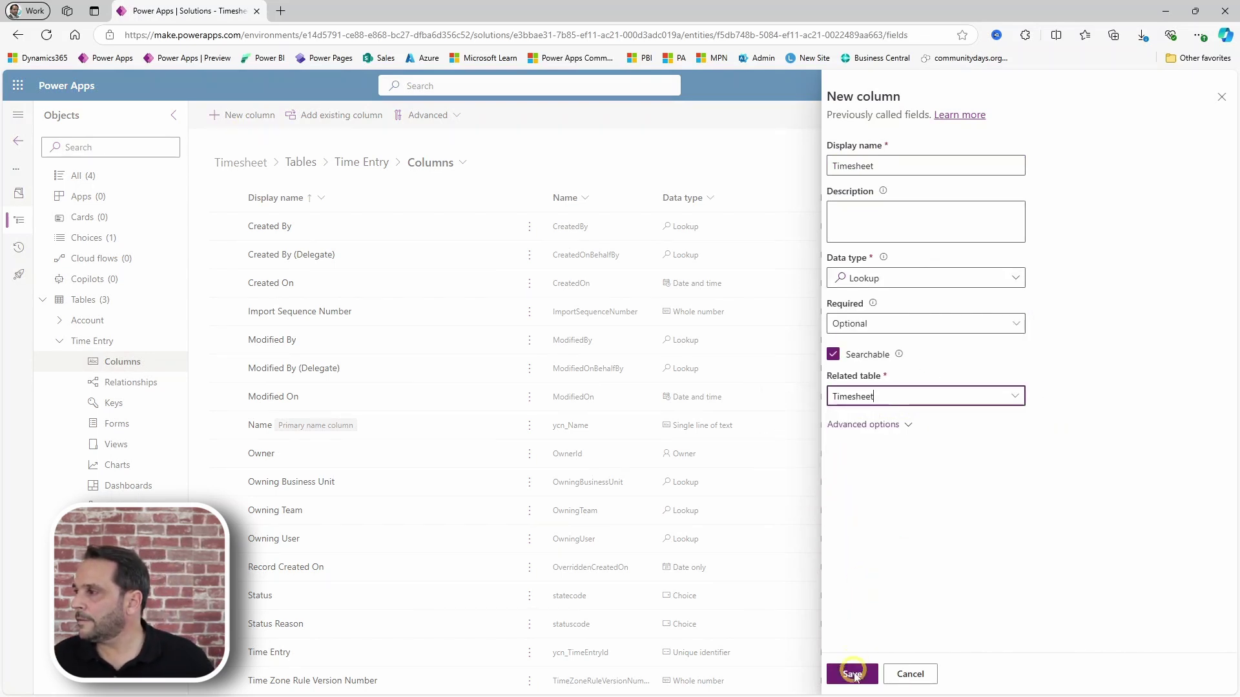
pyautogui.click(852, 674)
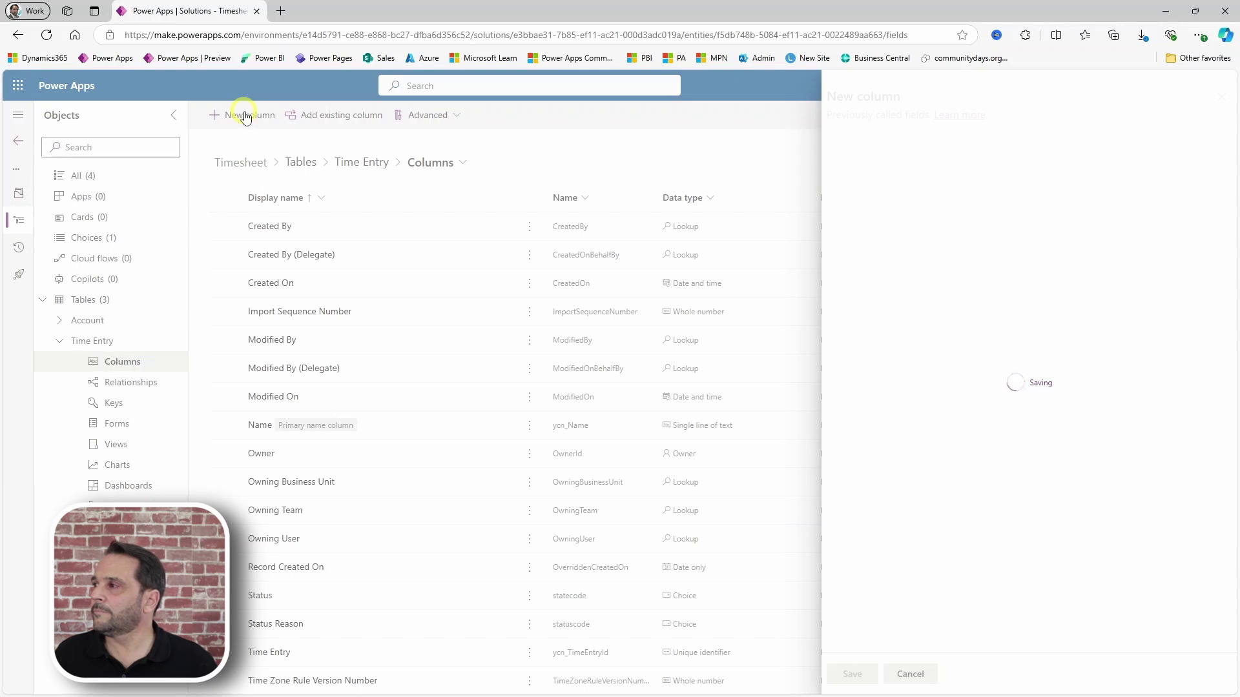
# - Add a 'Type' choice column to Time Entry, synced with the global Time Entry Type choice
pyautogui.click(244, 115)
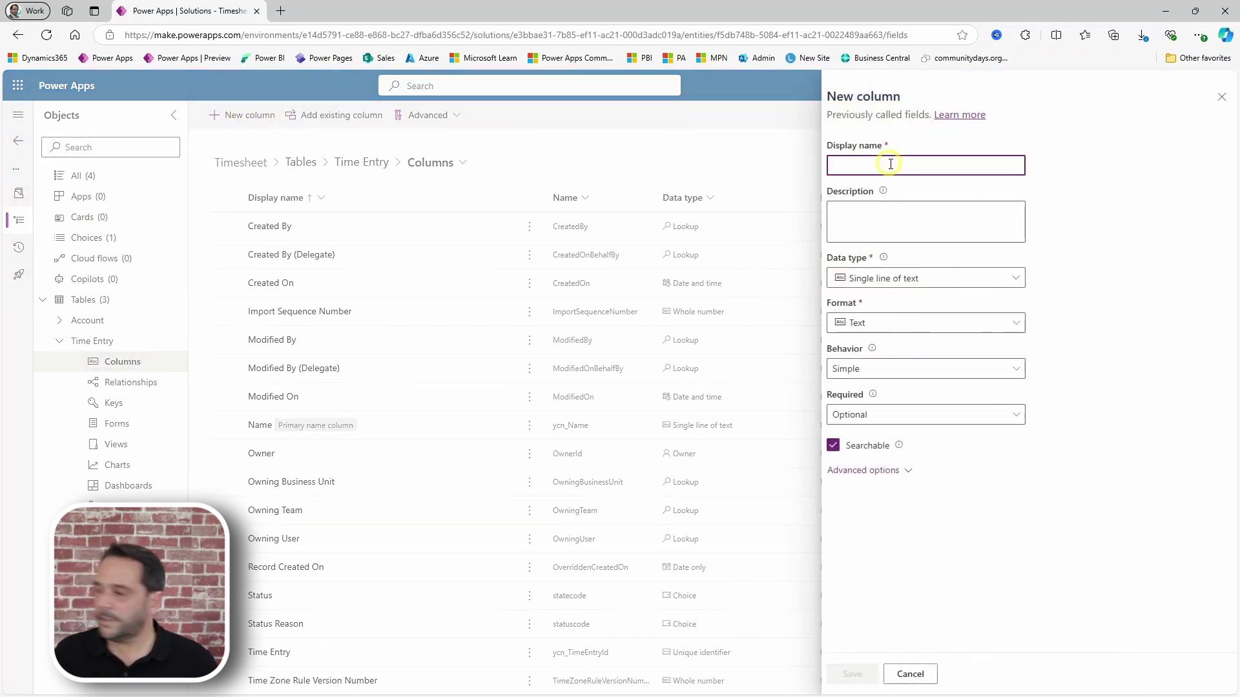
pyautogui.write('Type')
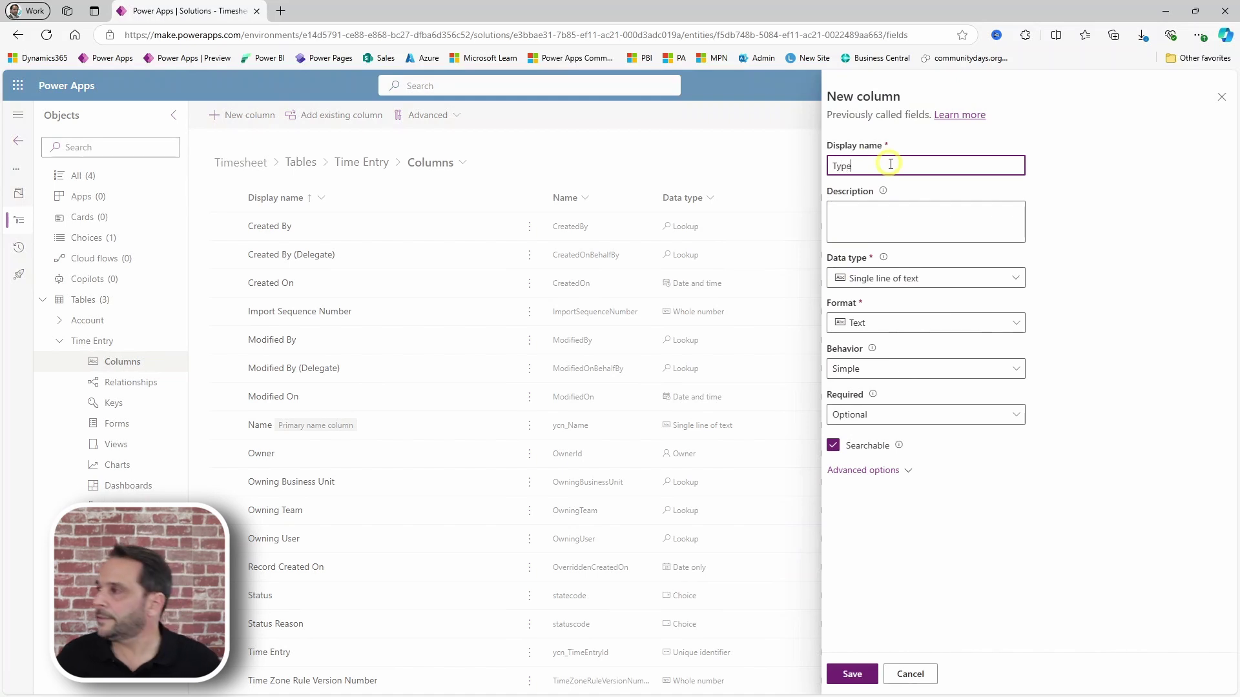
pyautogui.click(877, 278)
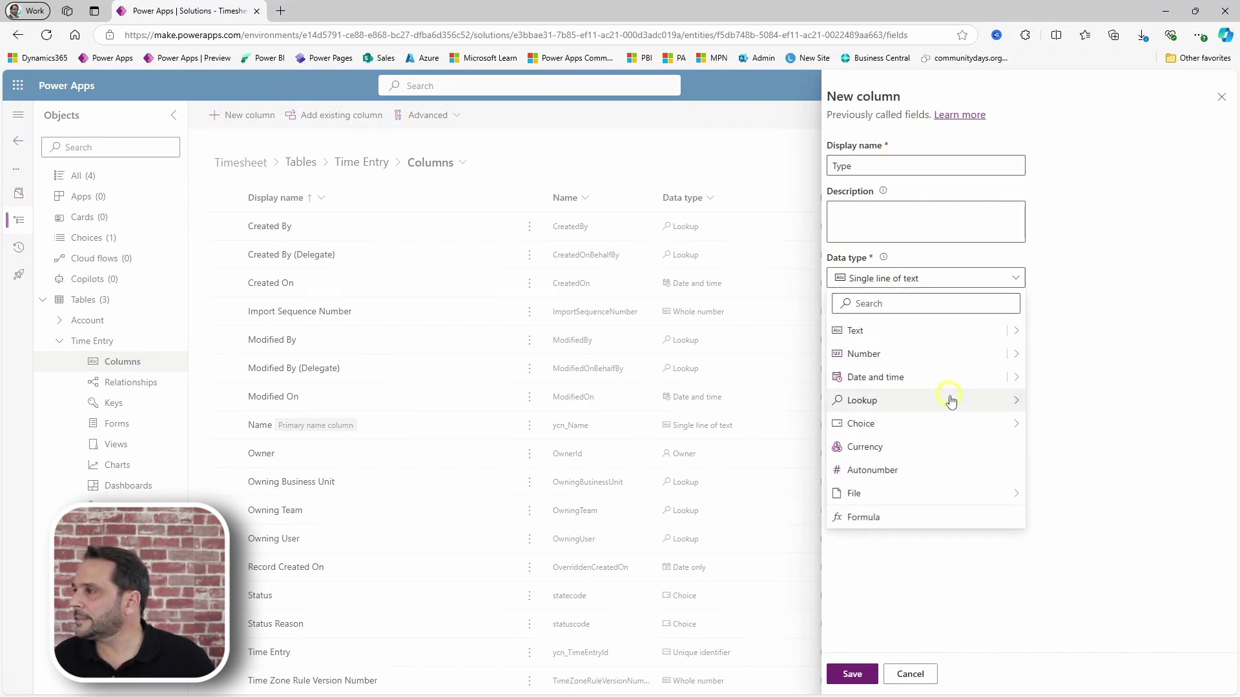
pyautogui.click(1050, 422)
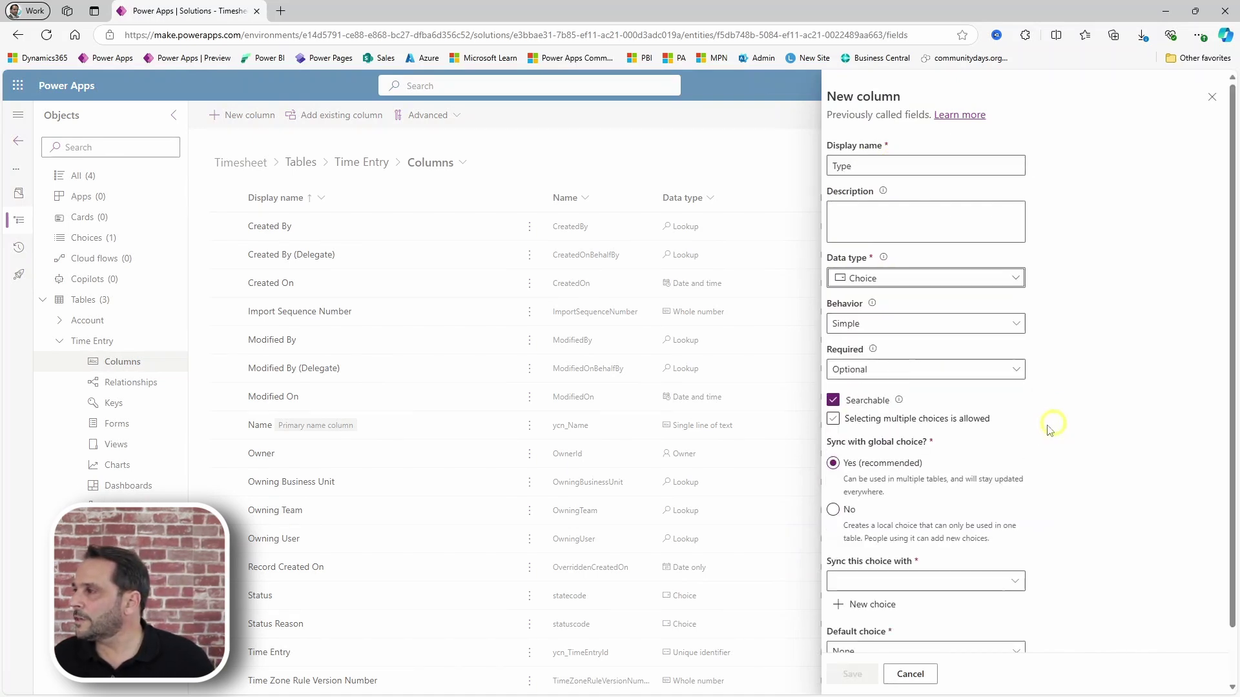
pyautogui.scroll(-2, 927, 492)
pyautogui.click(895, 522)
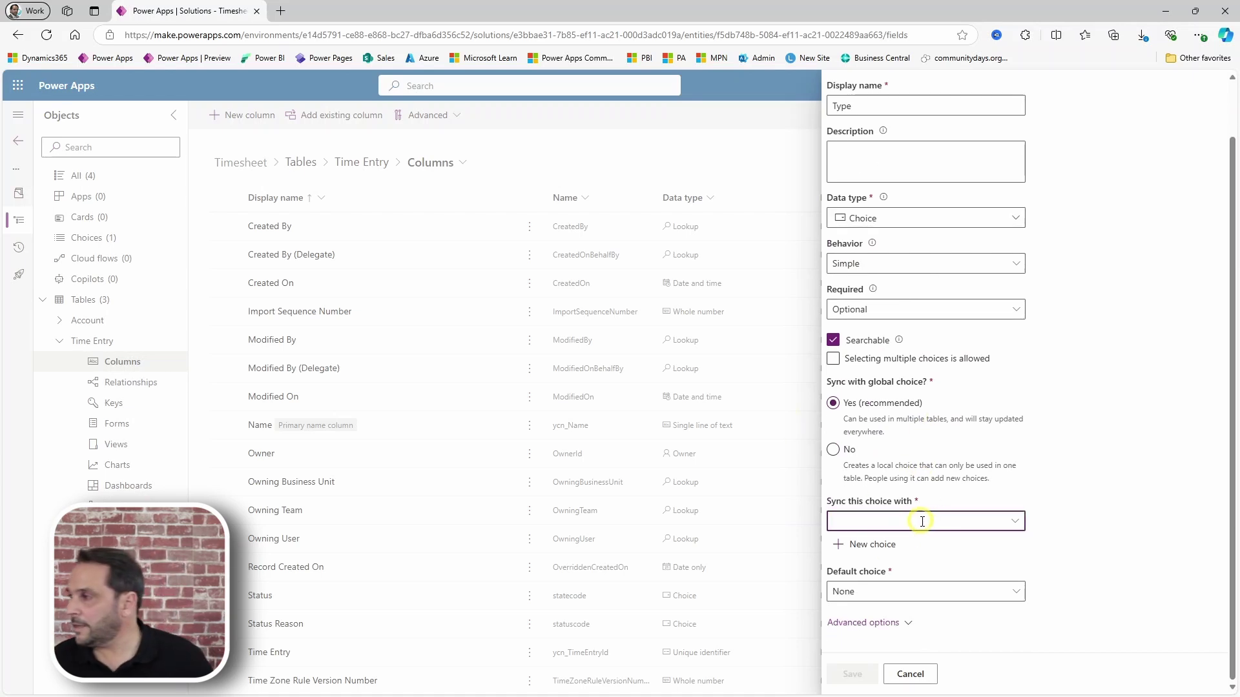
pyautogui.click(923, 522)
pyautogui.click(877, 523)
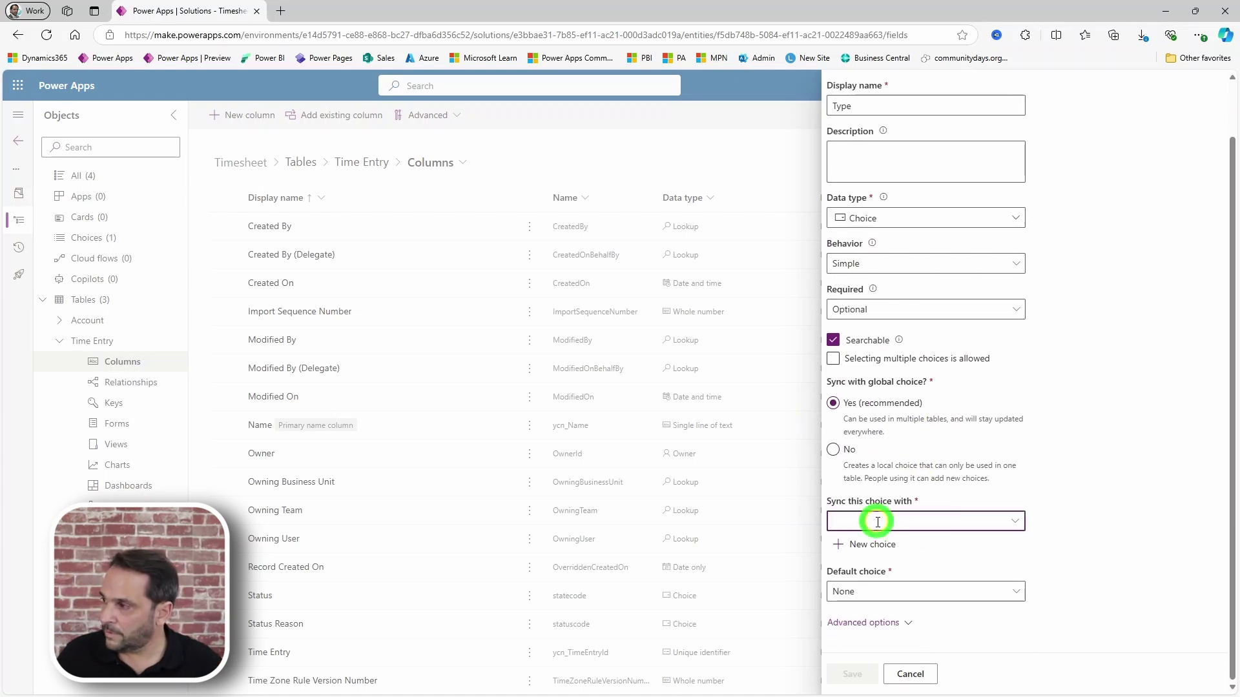
pyautogui.write('time')
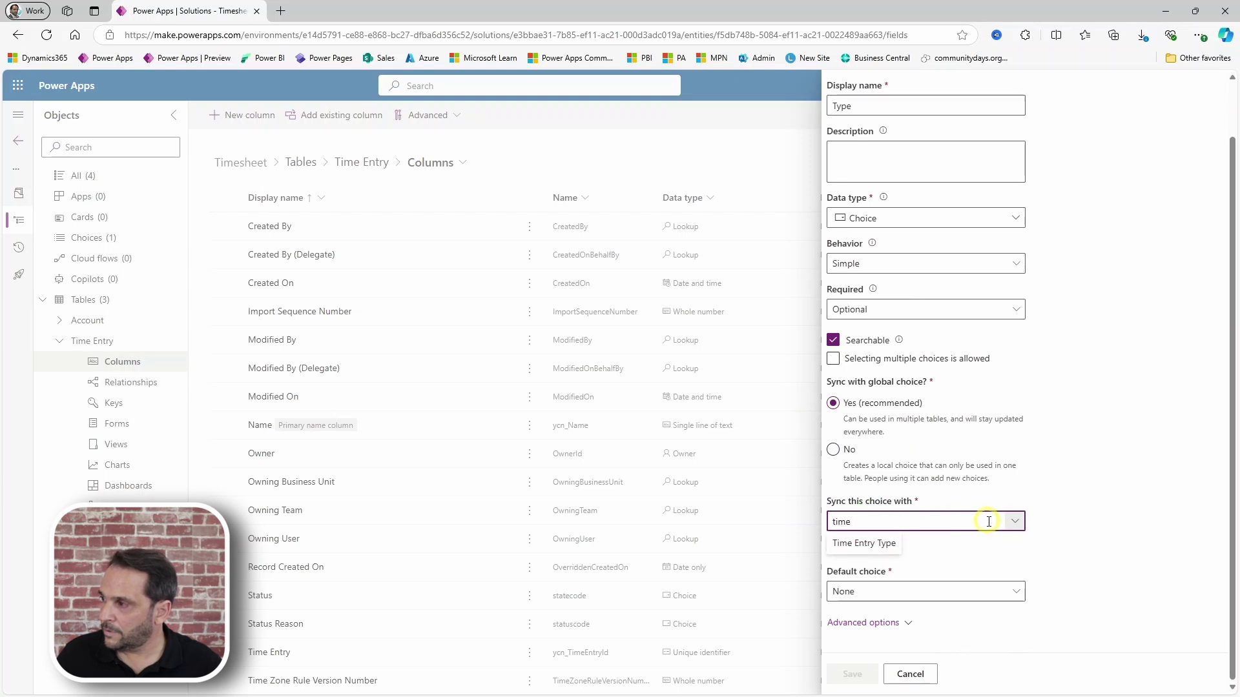
pyautogui.click(848, 544)
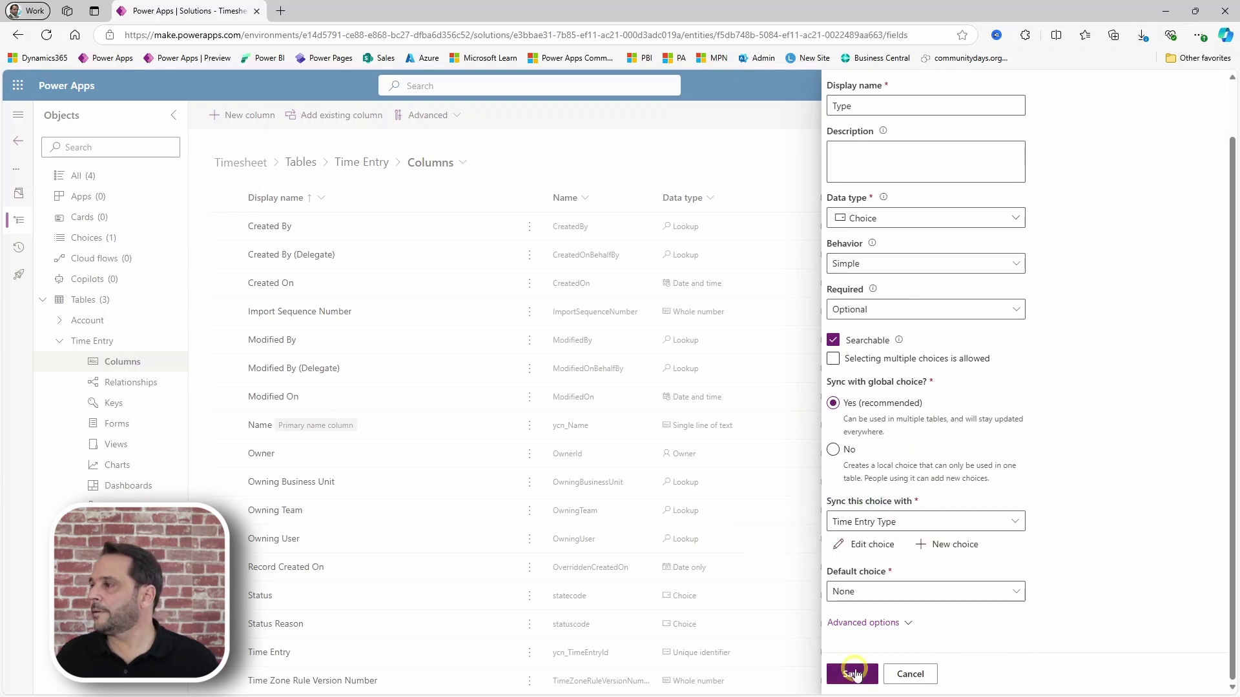
pyautogui.click(851, 673)
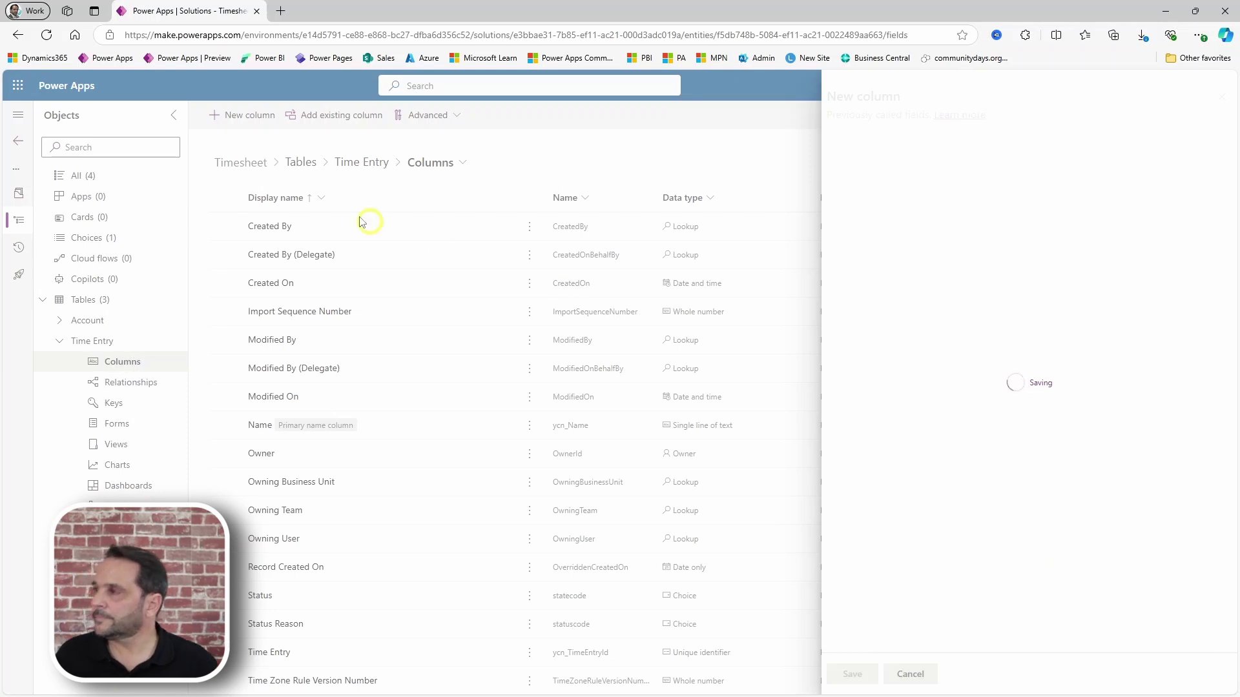
# - Create an 'Account' lookup column on Time Entry whose related table is Account, and save it
pyautogui.click(251, 116)
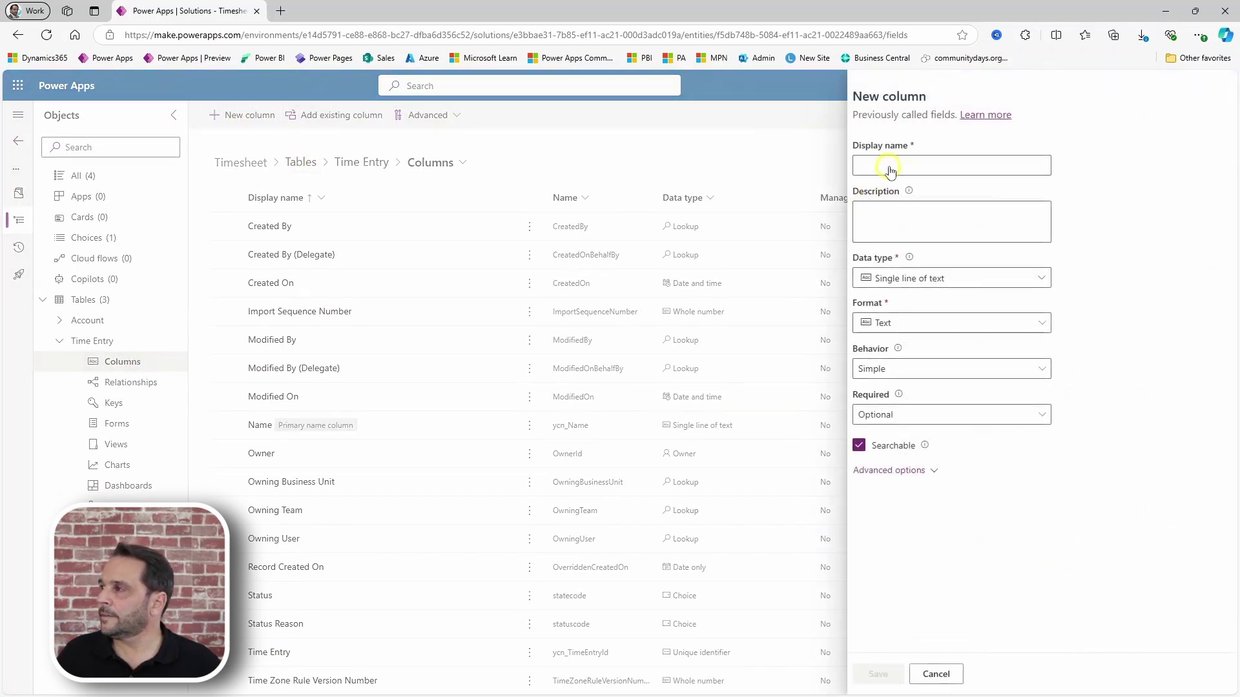
pyautogui.click(891, 164)
pyautogui.write('Account')
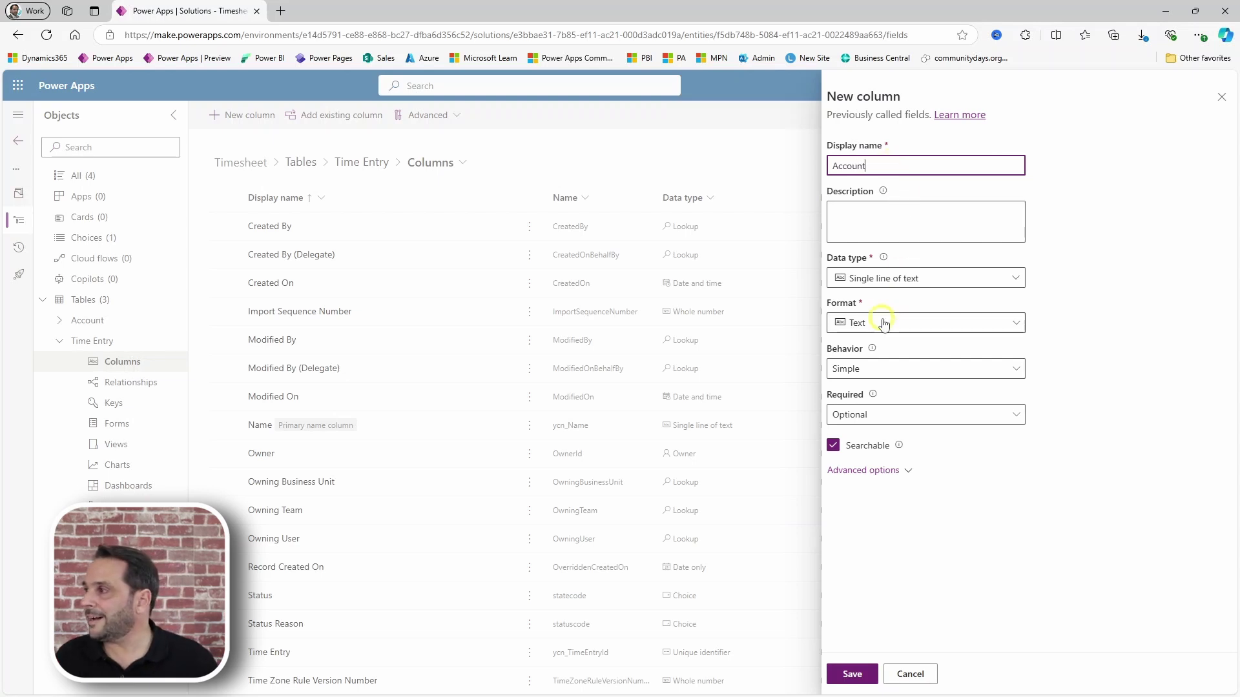
pyautogui.click(891, 281)
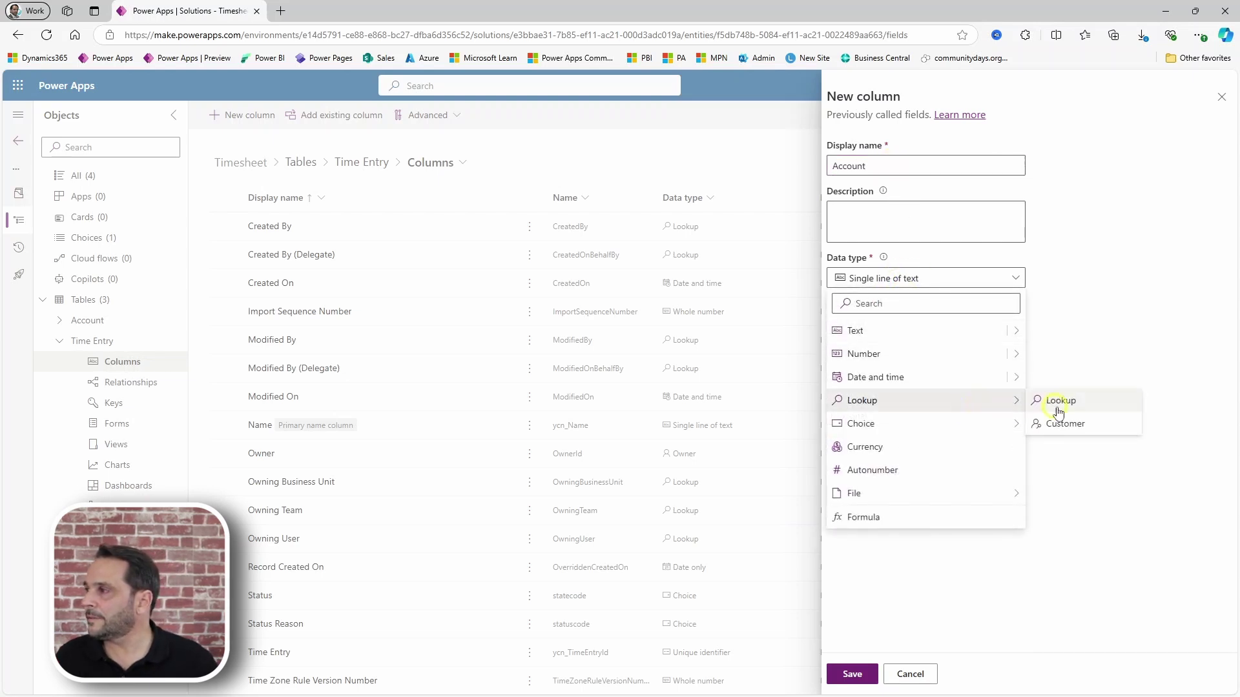
pyautogui.click(1057, 413)
pyautogui.click(861, 398)
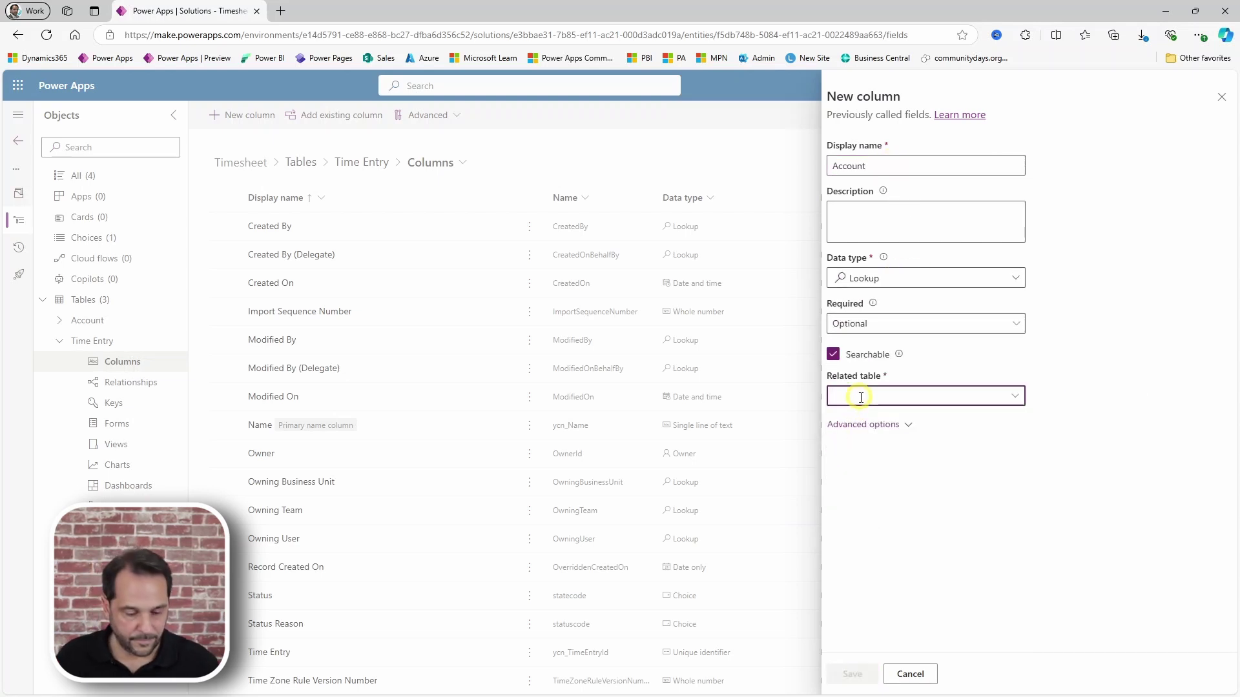
pyautogui.write('acc')
pyautogui.click(1072, 399)
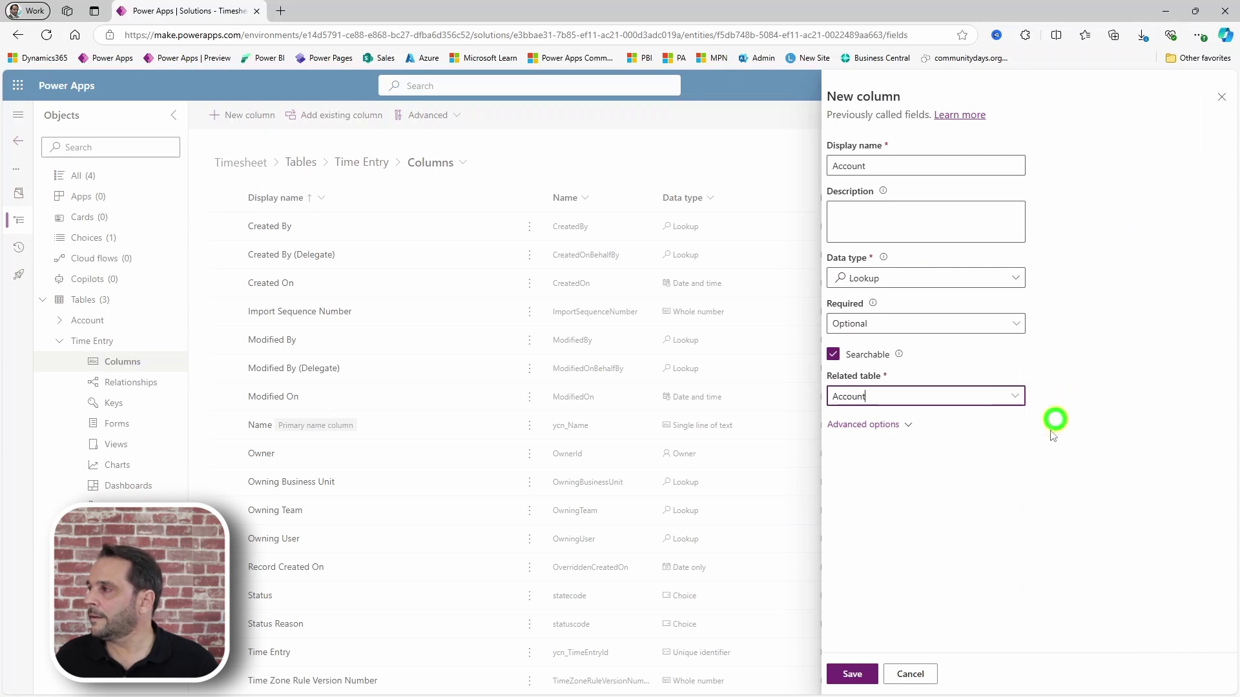
pyautogui.click(871, 677)
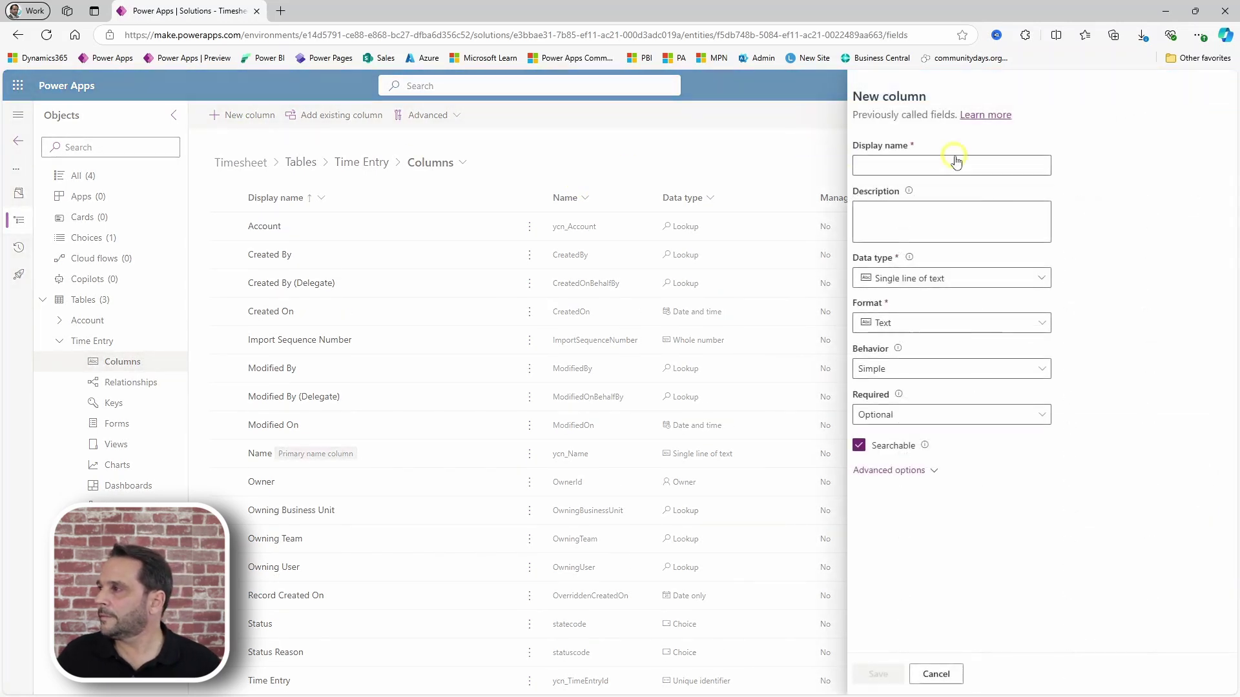
pyautogui.doubleClick(947, 157)
# - Save a 'Date' column of type Date only on the Time Entry table
pyautogui.click(941, 164)
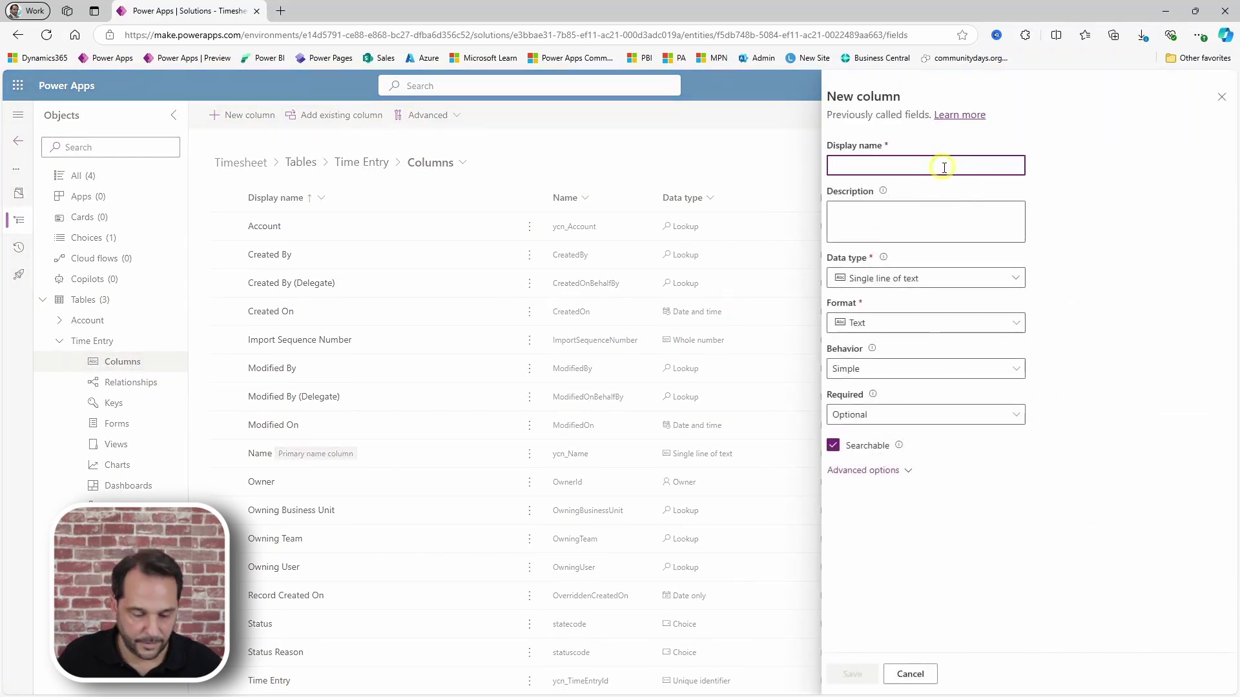
pyautogui.write('Date')
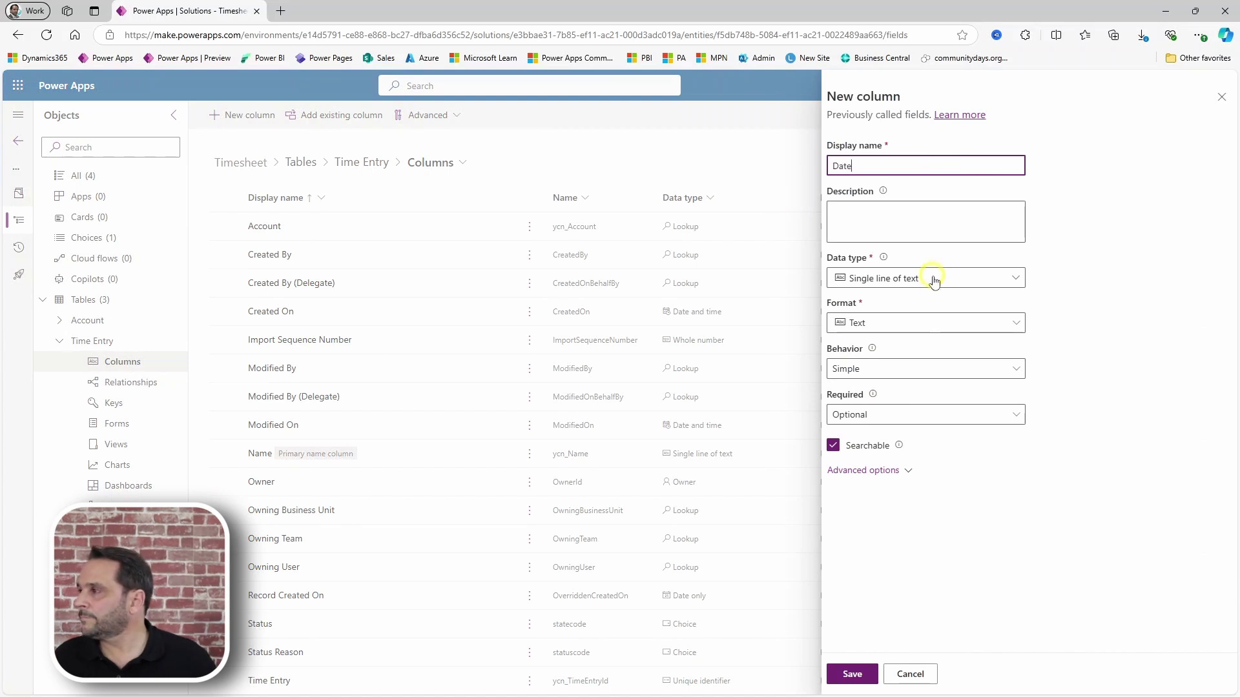
pyautogui.click(934, 281)
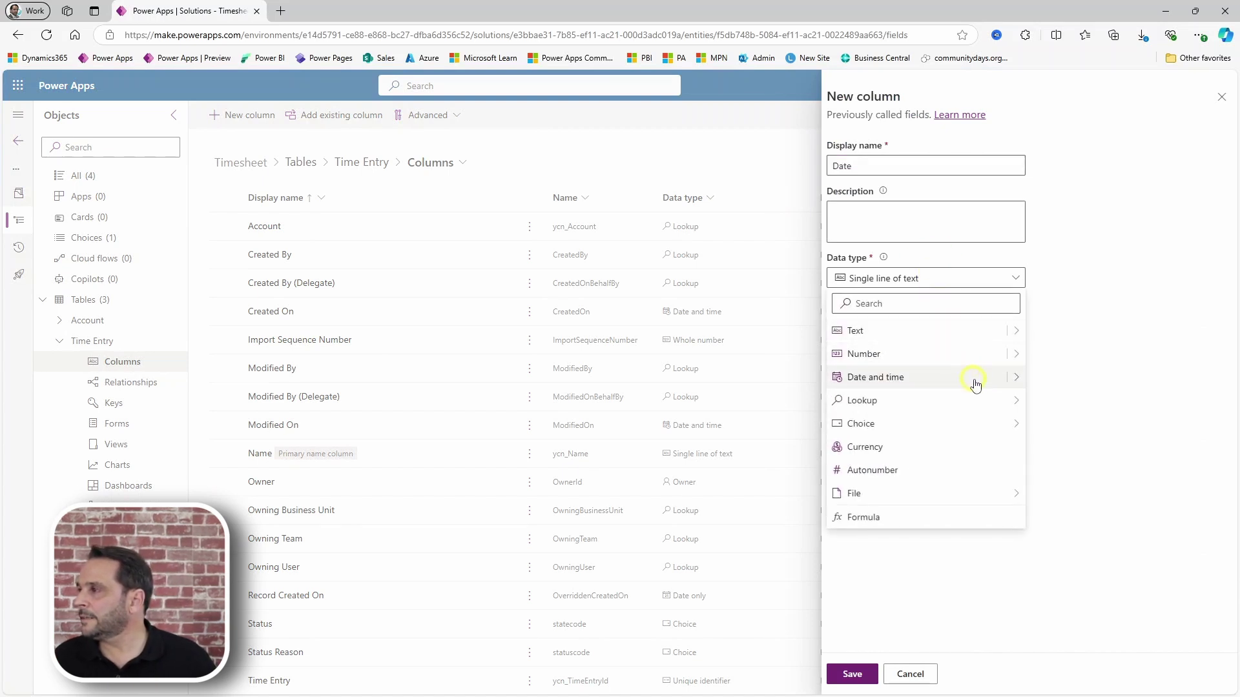
pyautogui.moveTo(875, 377)
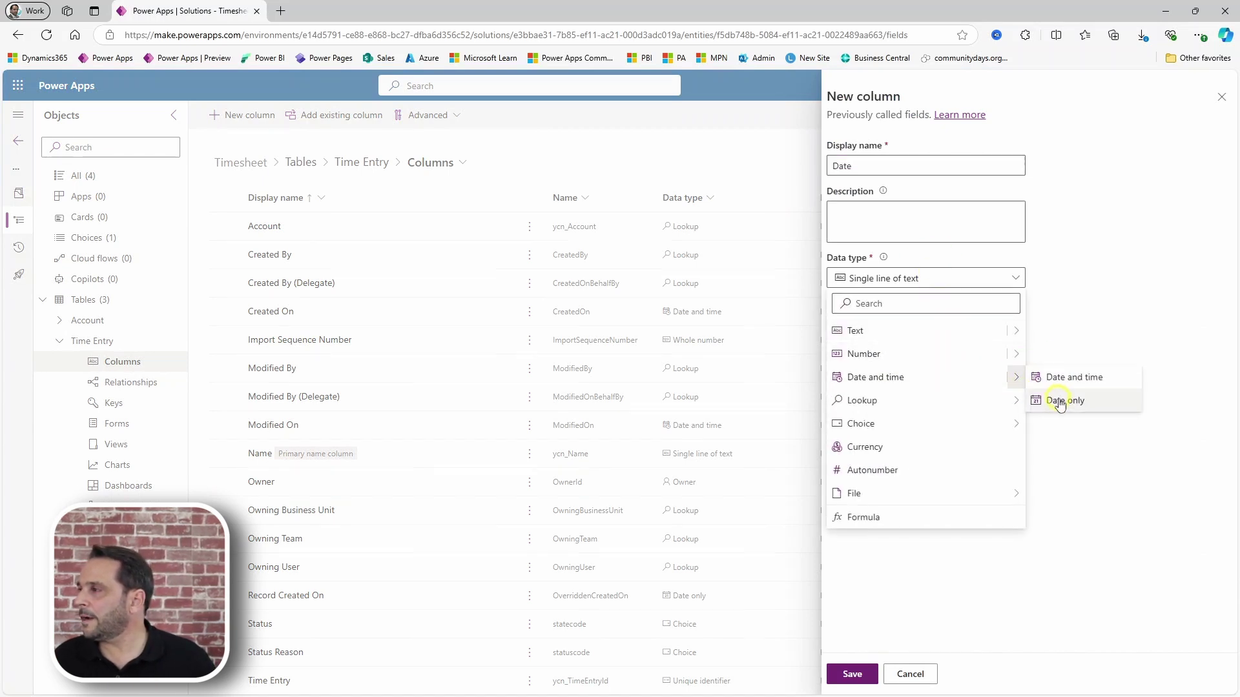
pyautogui.click(1062, 401)
pyautogui.click(885, 470)
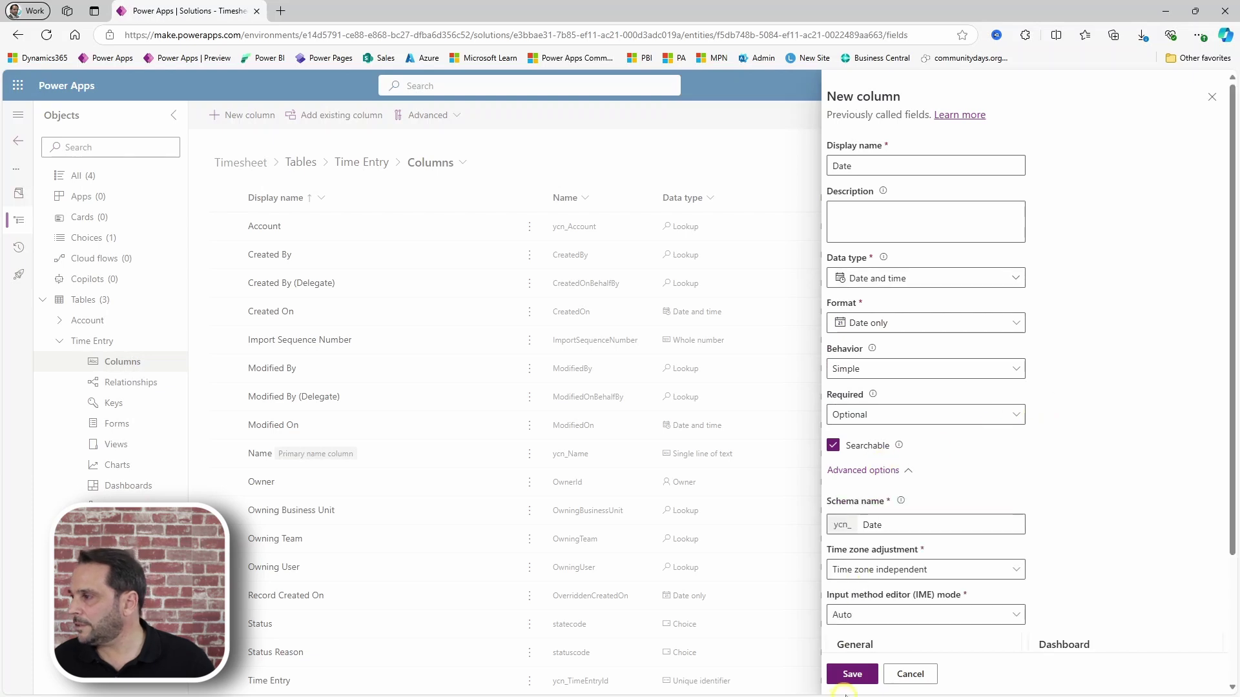
pyautogui.click(853, 675)
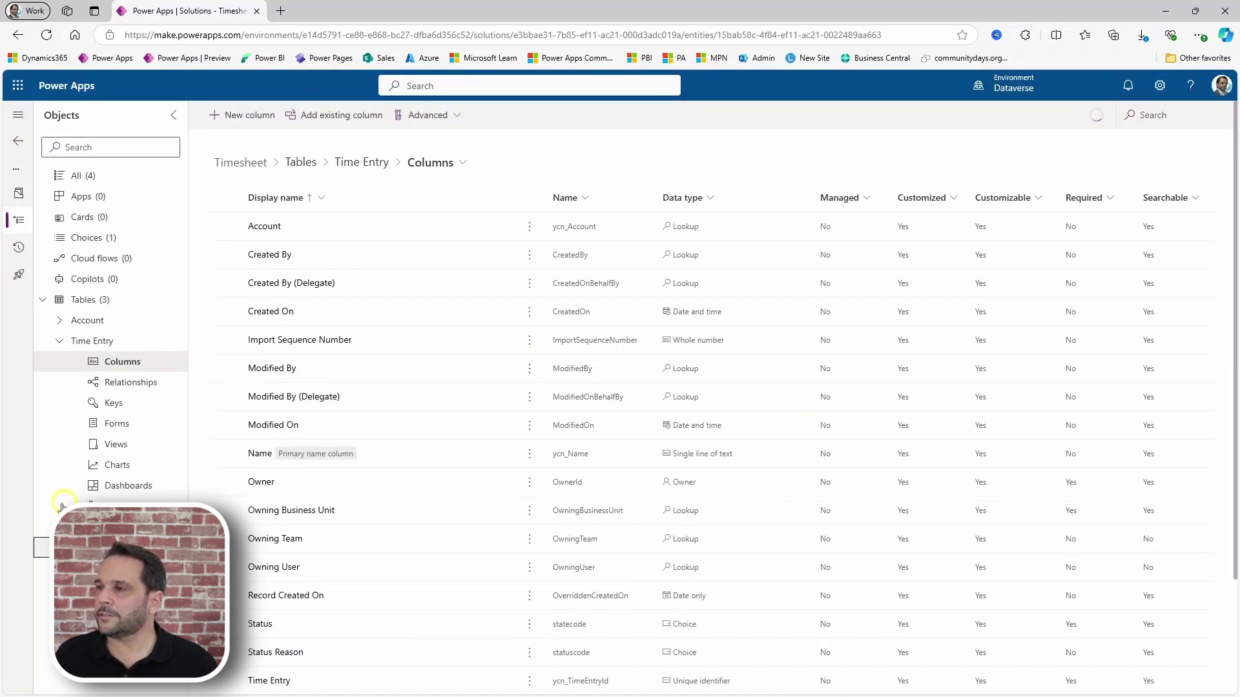
pyautogui.click(42, 529)
# - Create a 'Date' column with Date and time > Date only type on Timesheet and save it
pyautogui.click(752, 236)
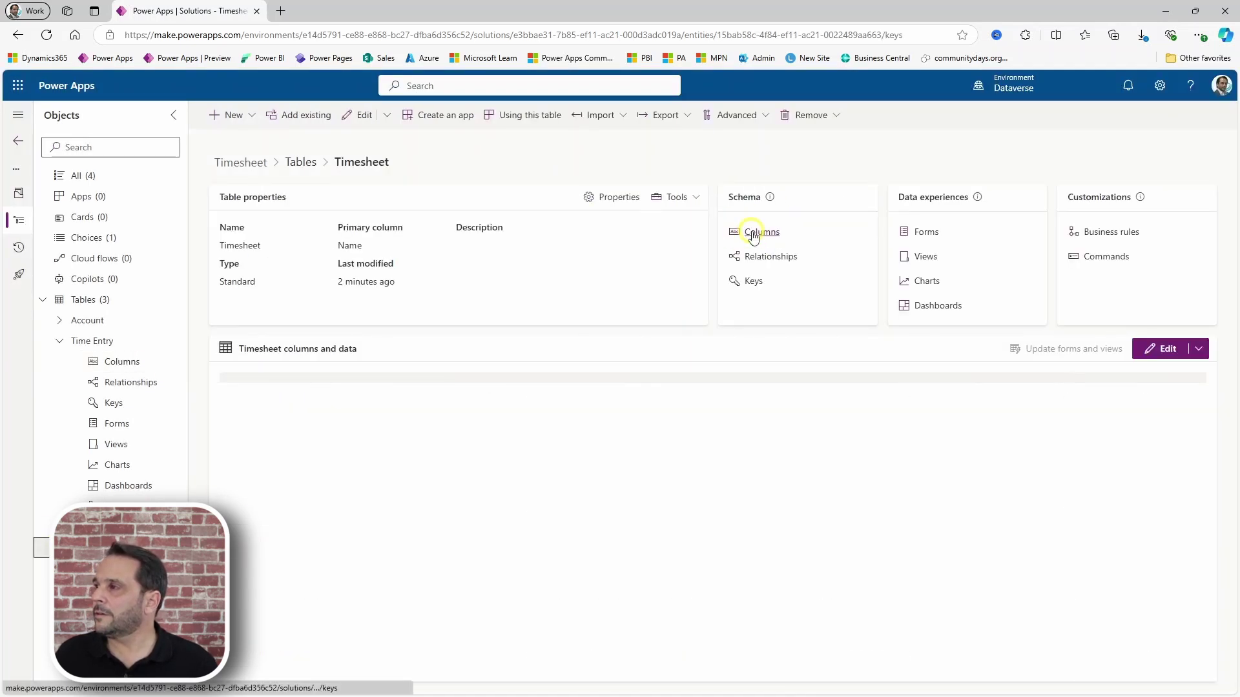
pyautogui.click(246, 121)
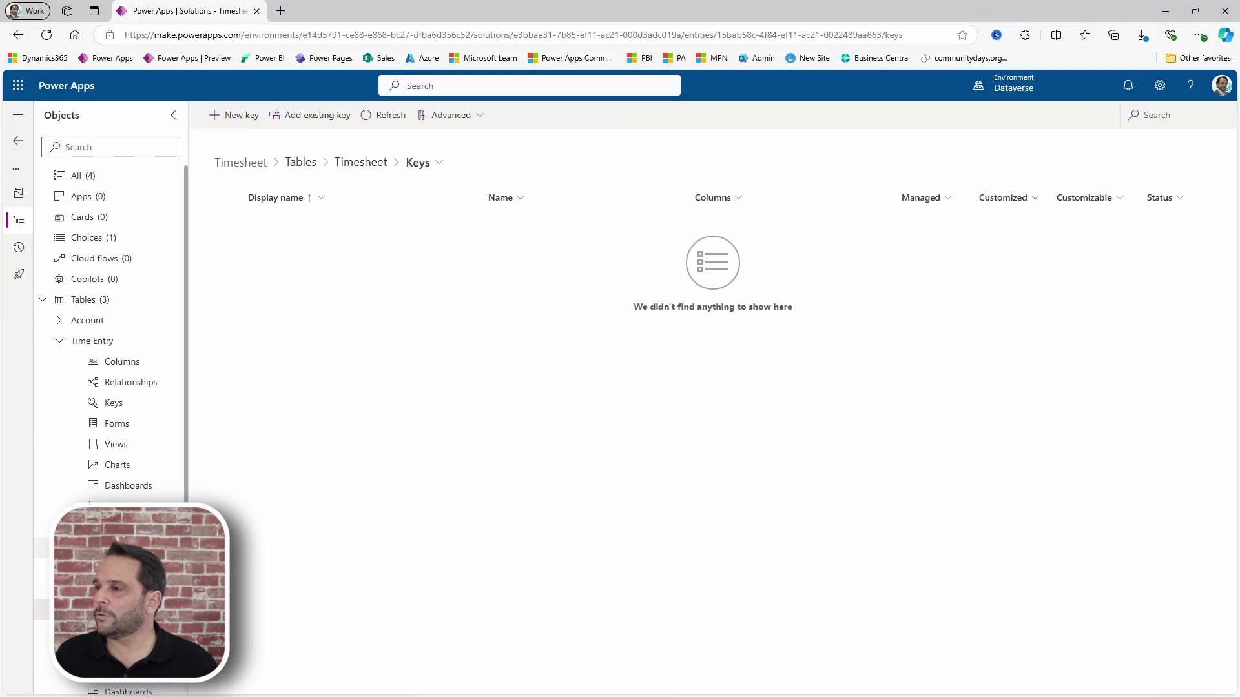
pyautogui.click(245, 118)
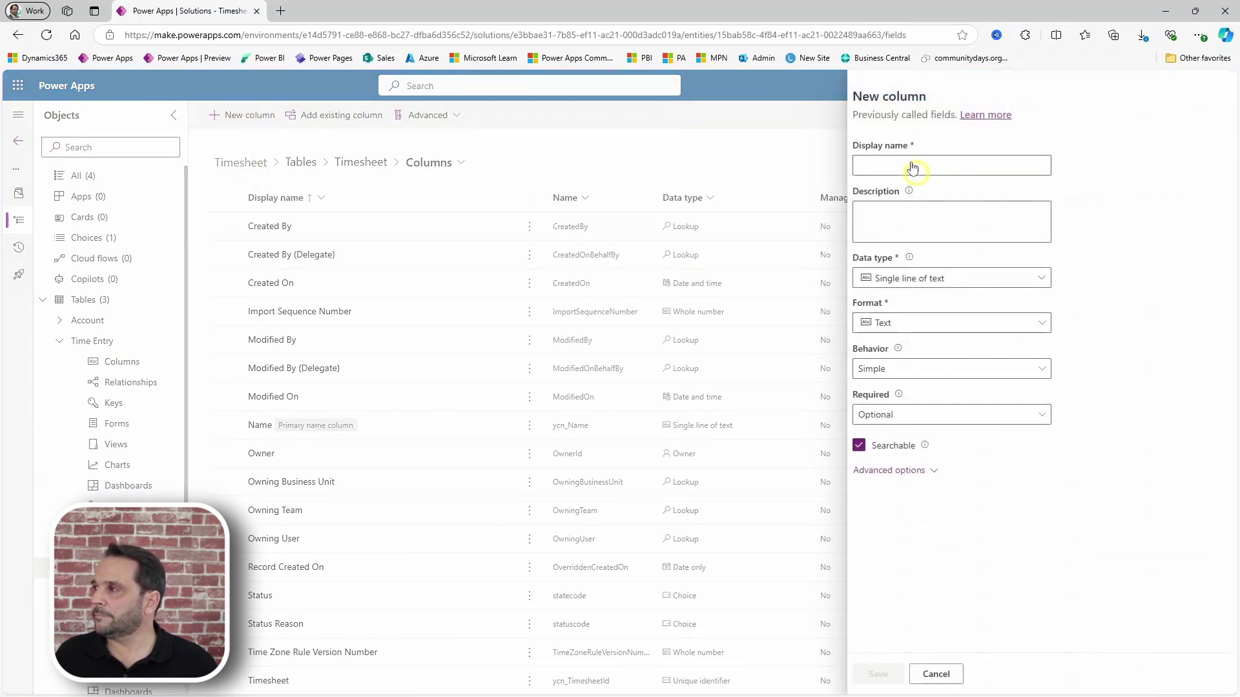
pyautogui.click(911, 166)
pyautogui.write('Date')
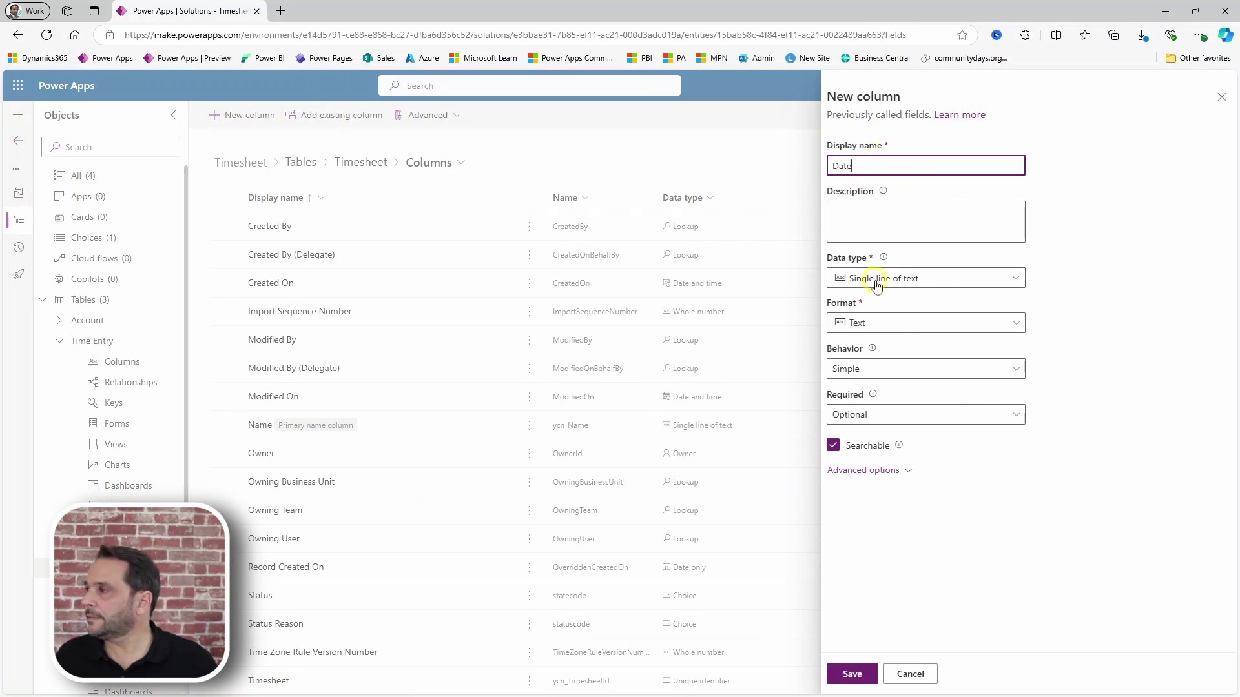
pyautogui.click(879, 278)
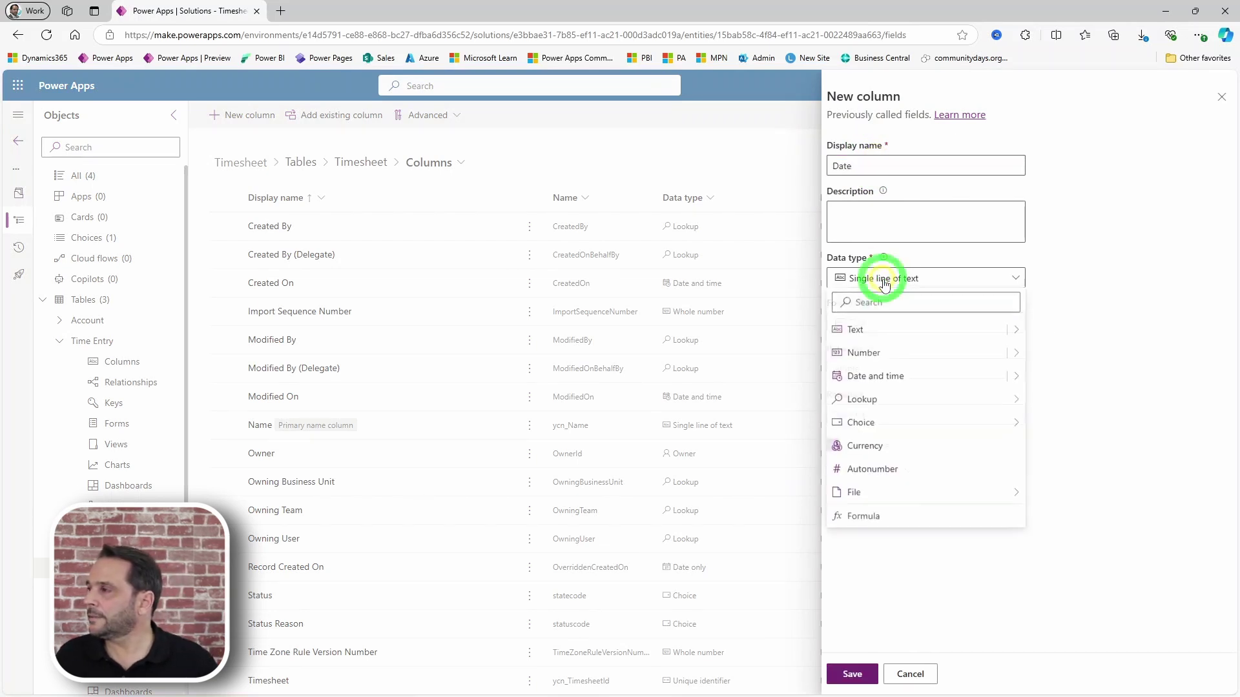
pyautogui.moveTo(874, 377)
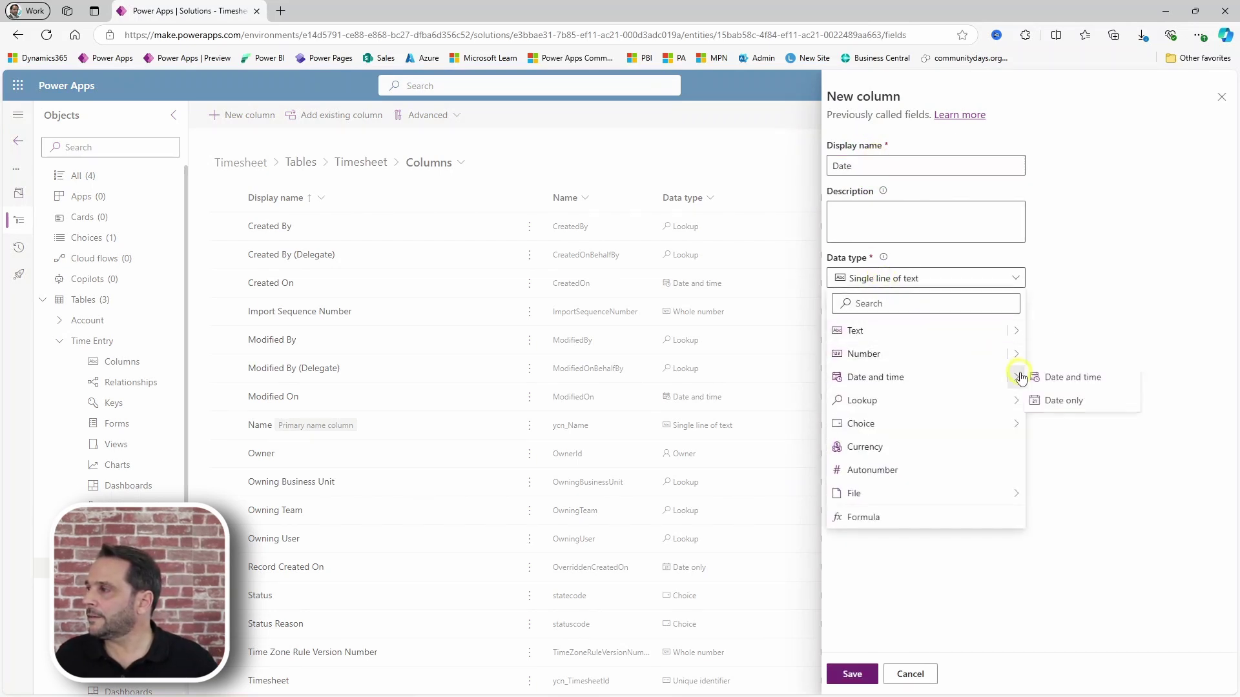
pyautogui.click(1041, 399)
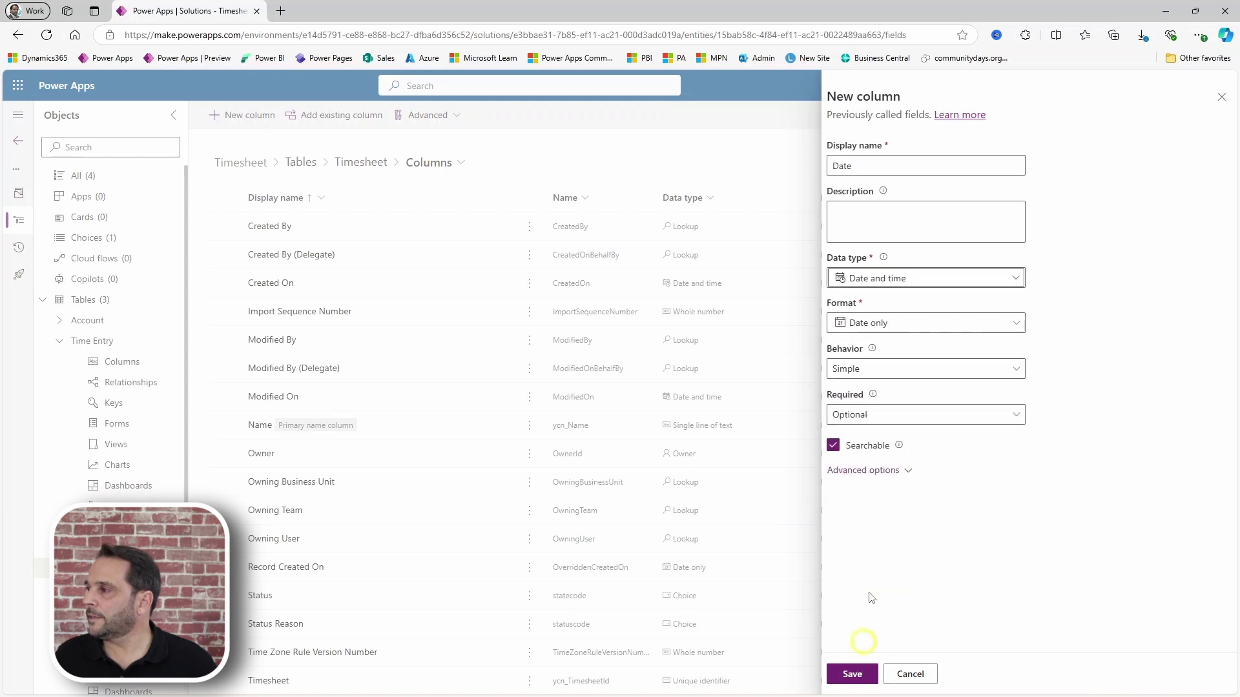
pyautogui.click(870, 477)
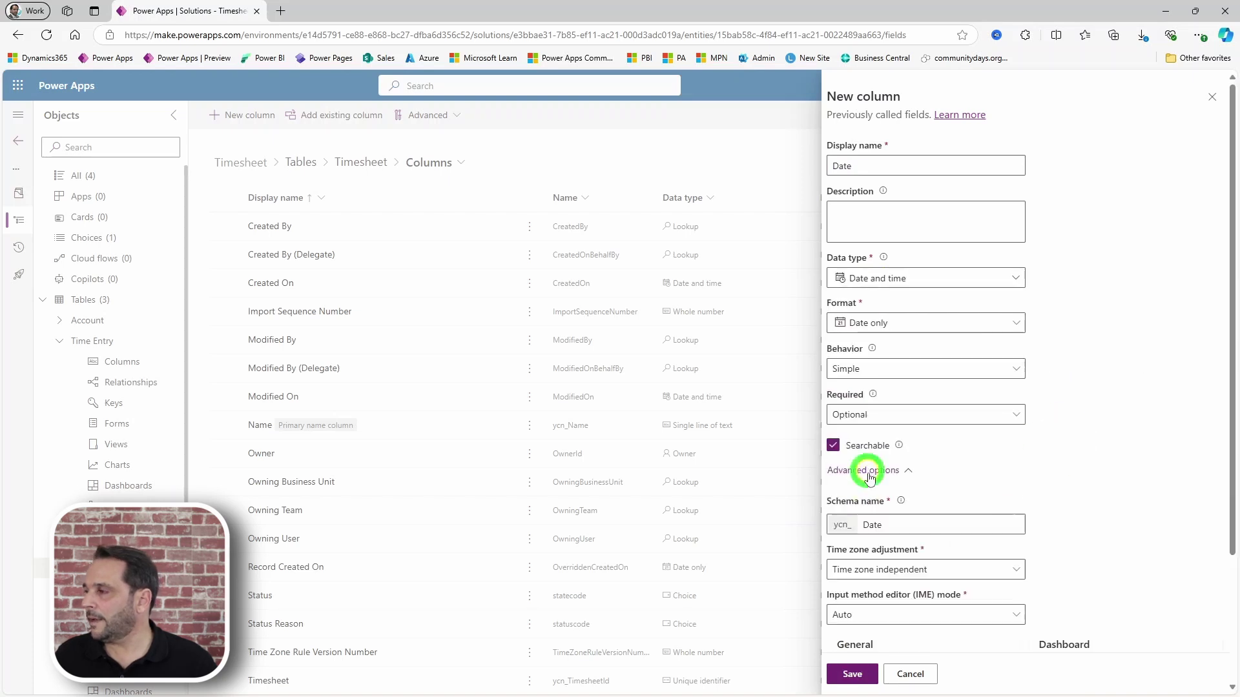
pyautogui.click(852, 674)
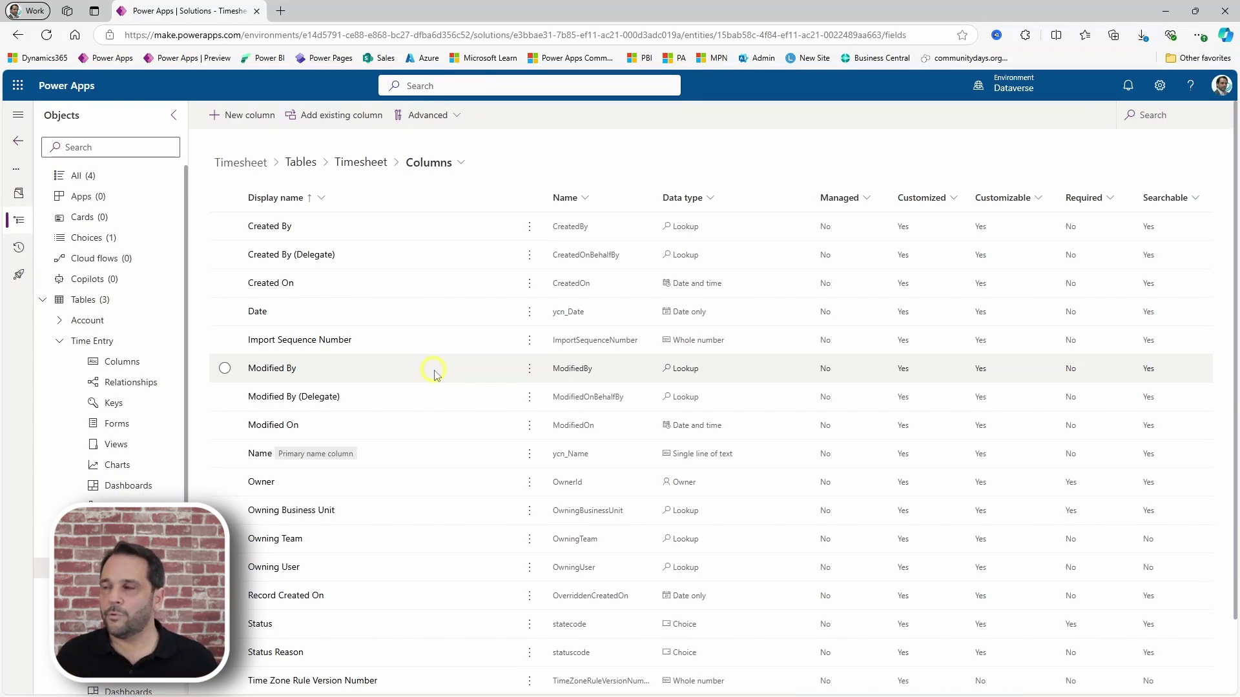
pyautogui.click(89, 200)
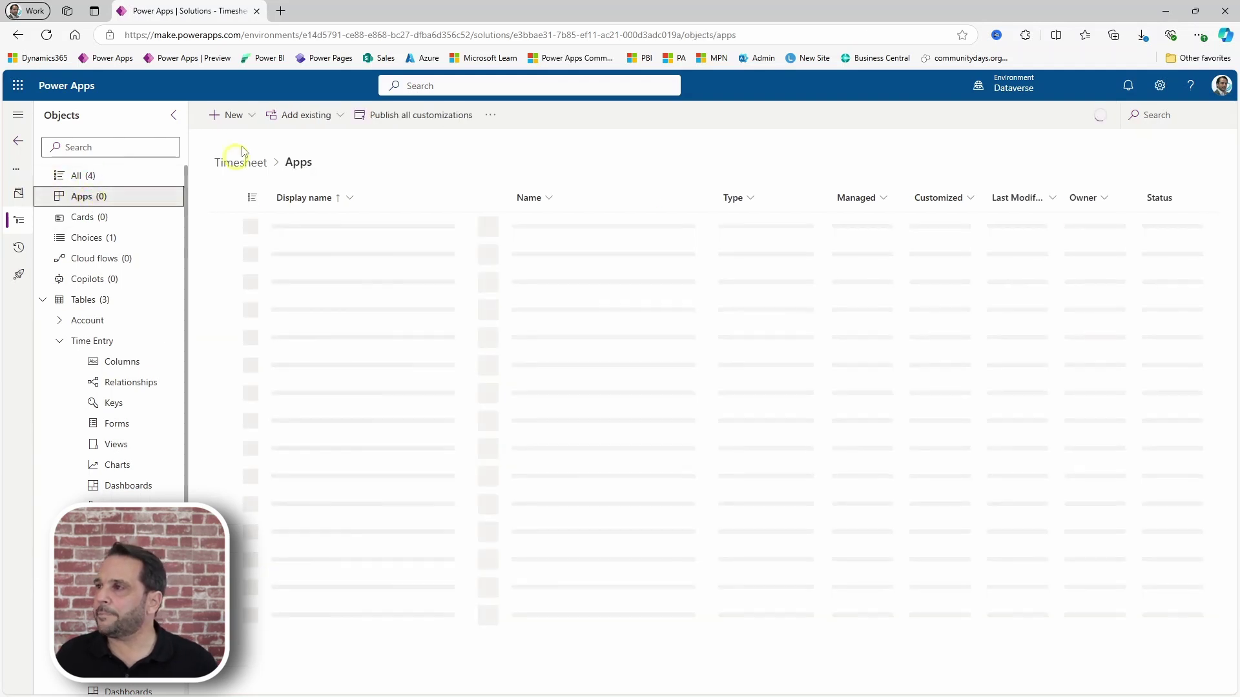
# - Create a new model-driven app named 'Timesheet' from the solution
pyautogui.click(249, 116)
pyautogui.moveTo(259, 141)
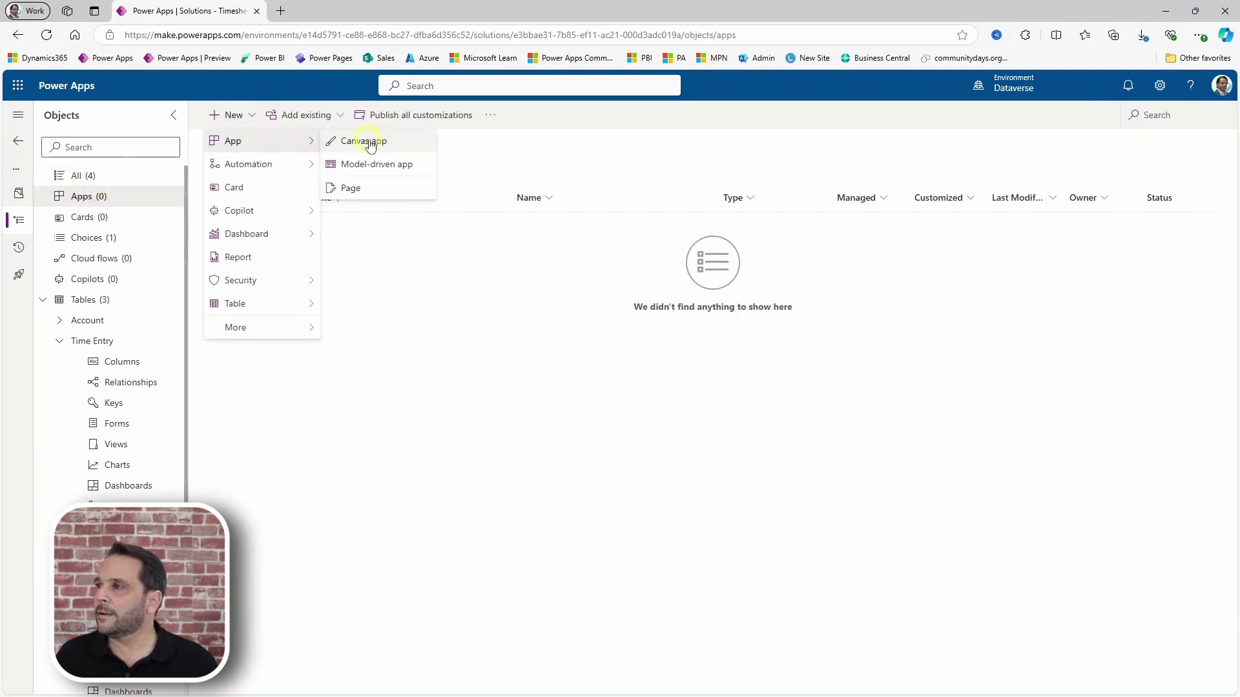
pyautogui.click(381, 164)
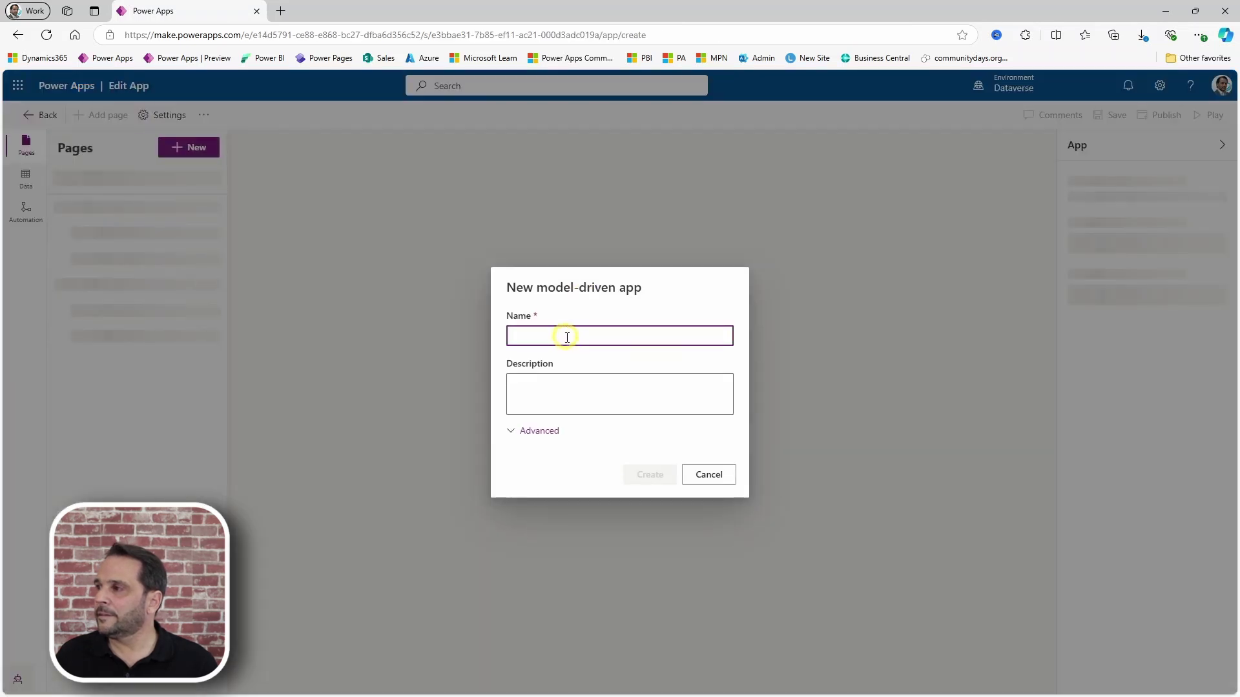
pyautogui.write('Timesheet')
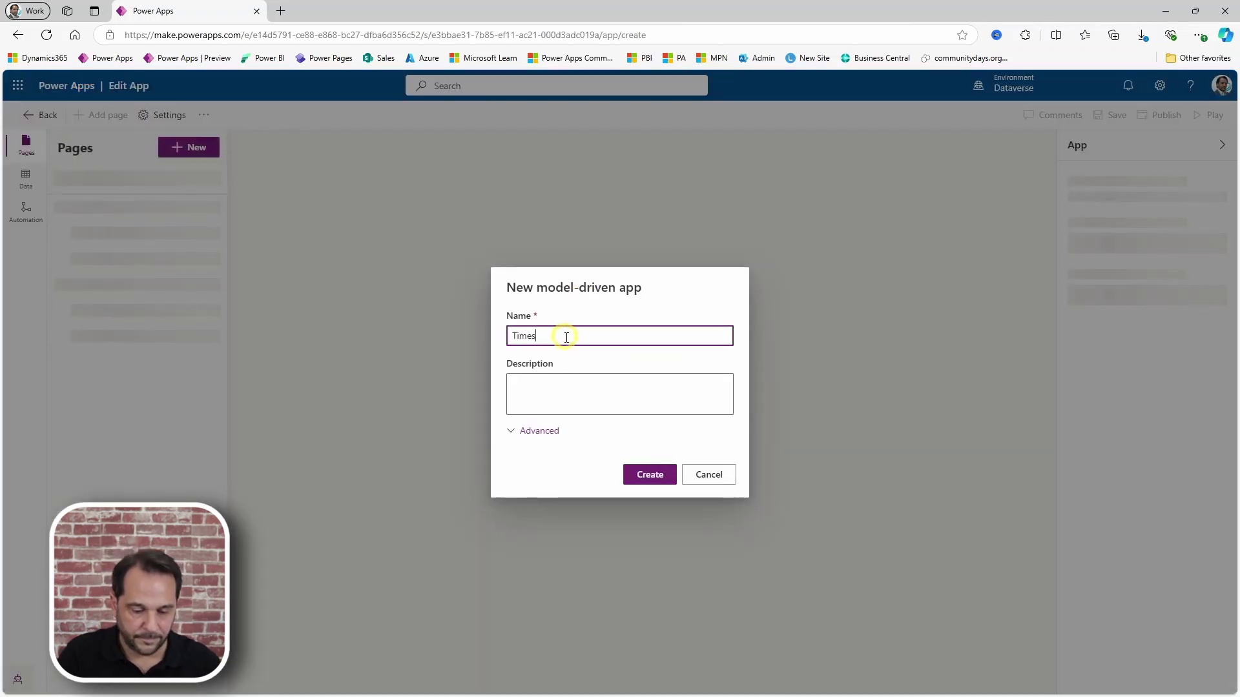
pyautogui.click(651, 474)
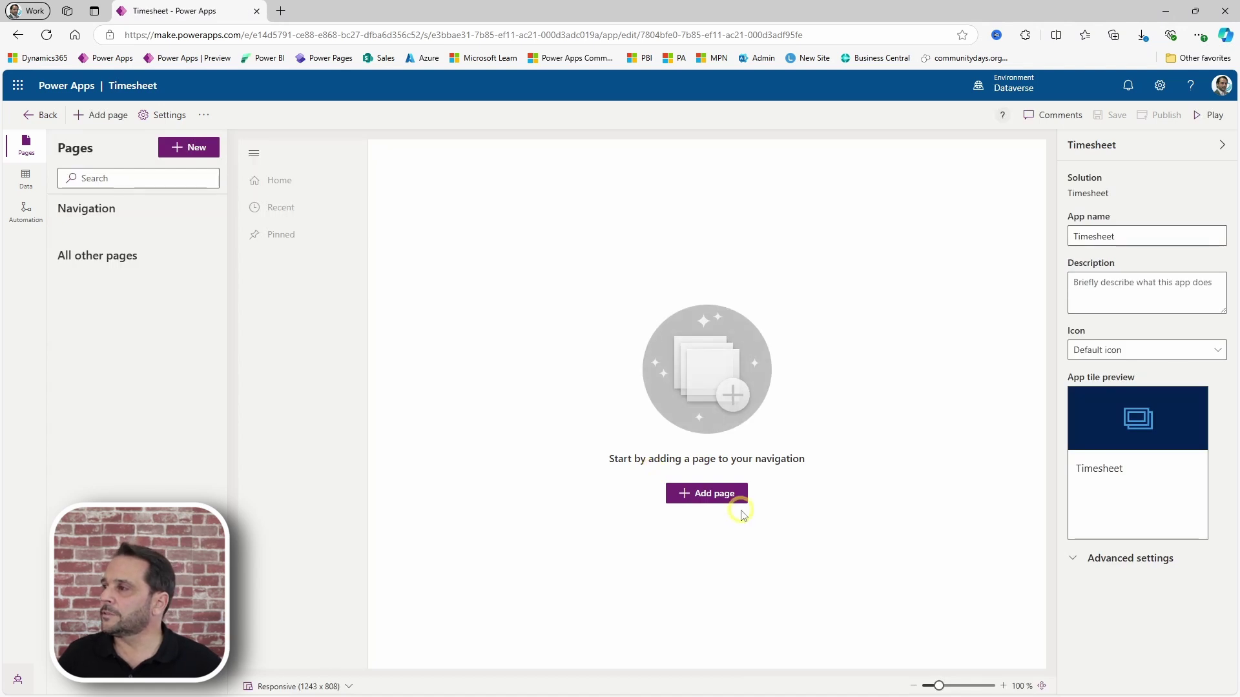
# - Add Dataverse table pages for Time Entry and Timesheet to the app
pyautogui.click(714, 494)
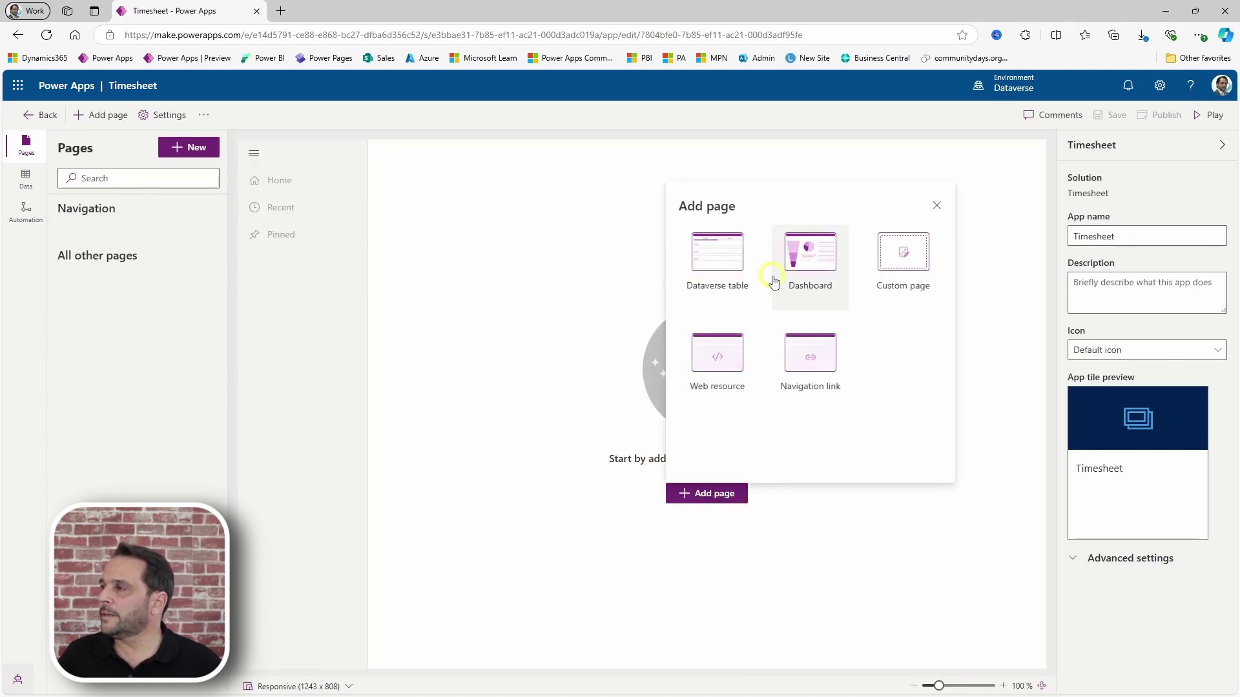
pyautogui.click(722, 265)
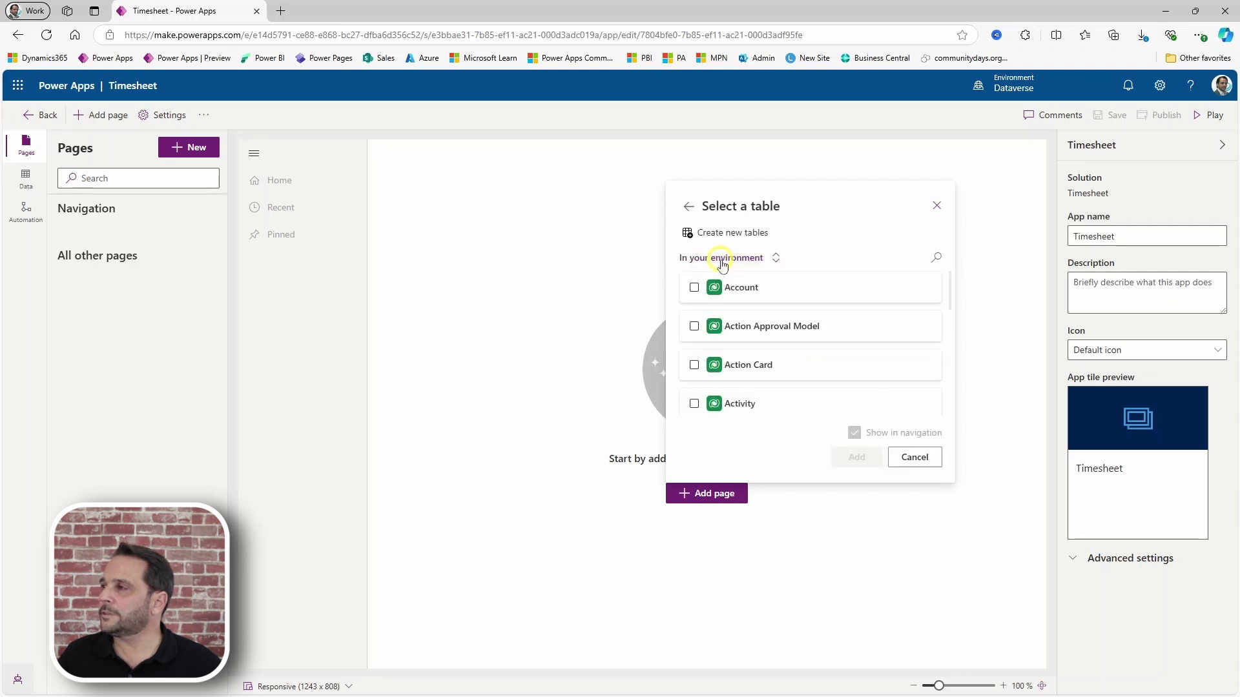
pyautogui.click(937, 258)
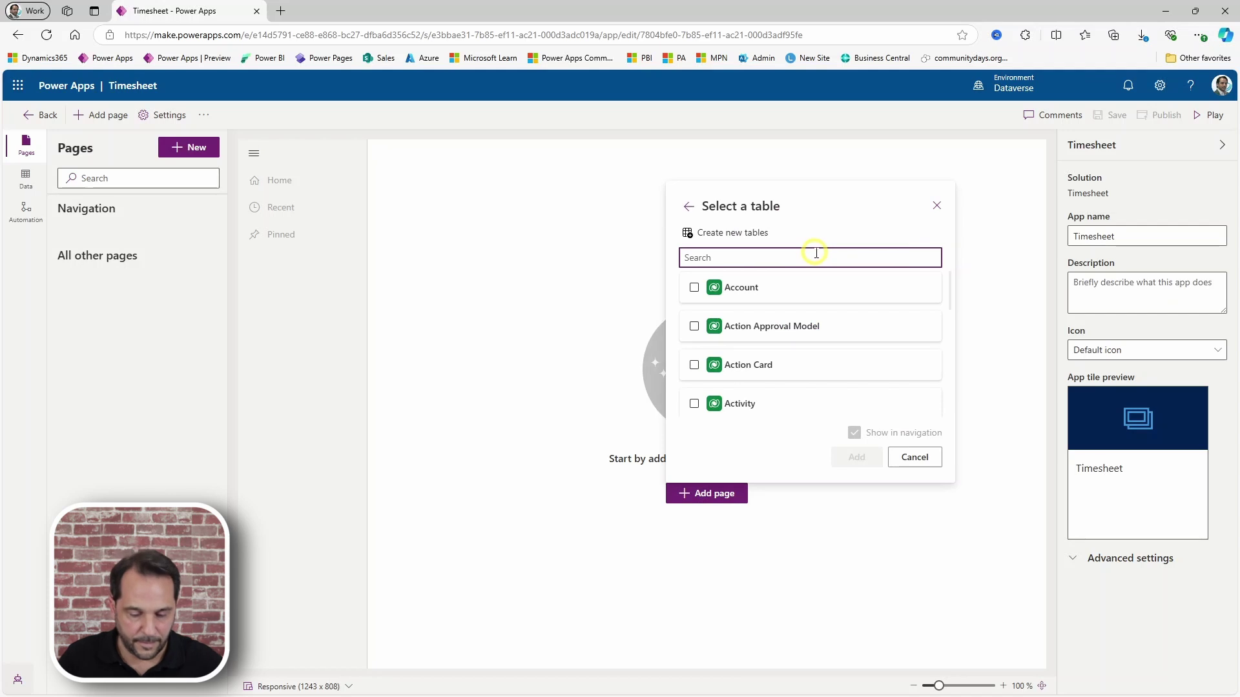
pyautogui.write('time')
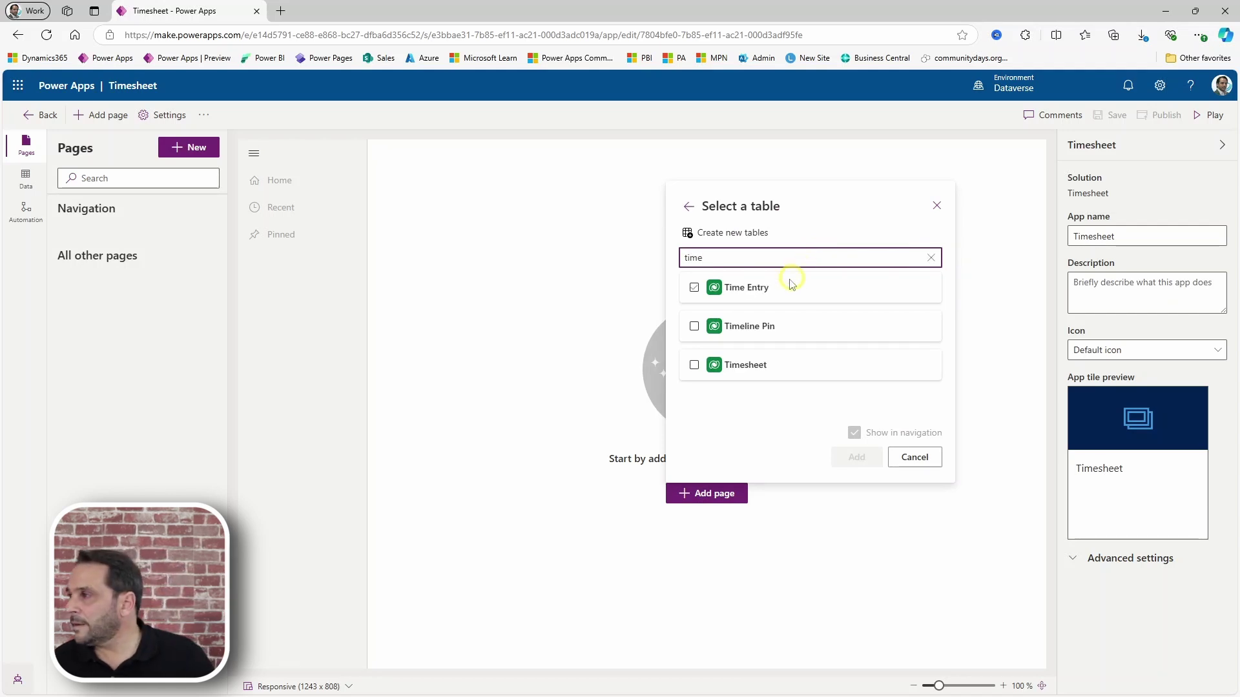
pyautogui.click(694, 365)
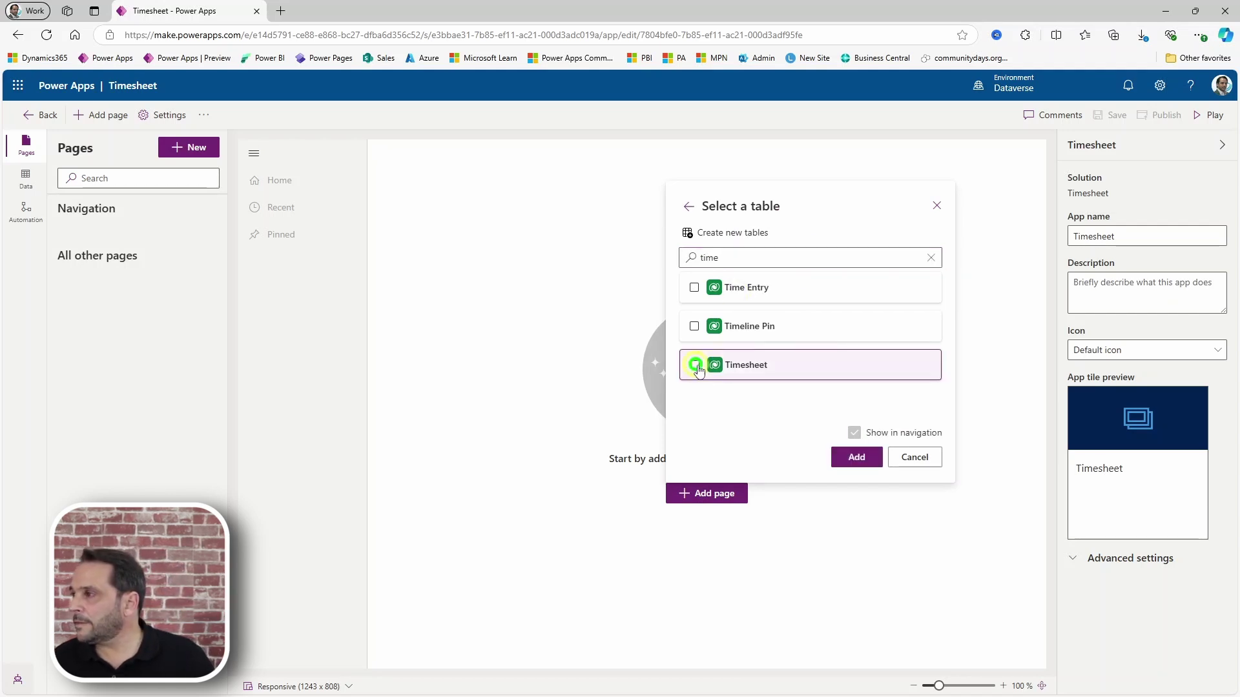
pyautogui.click(694, 288)
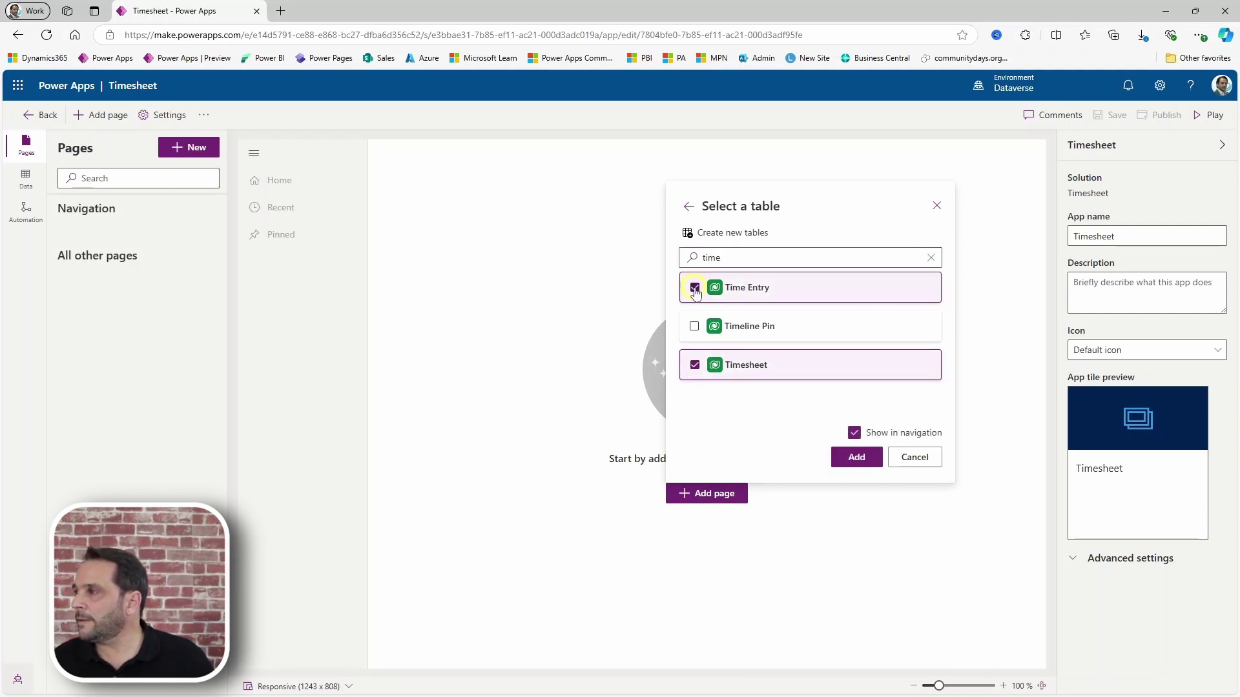
pyautogui.click(858, 458)
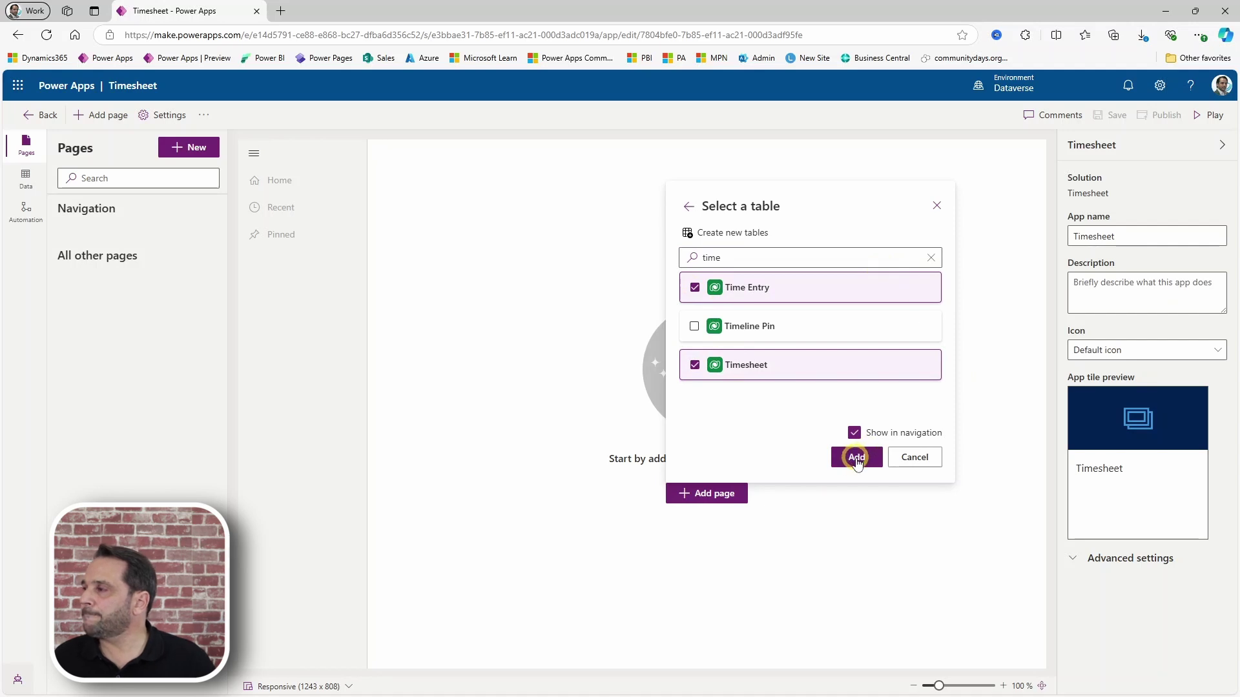
pyautogui.click(857, 458)
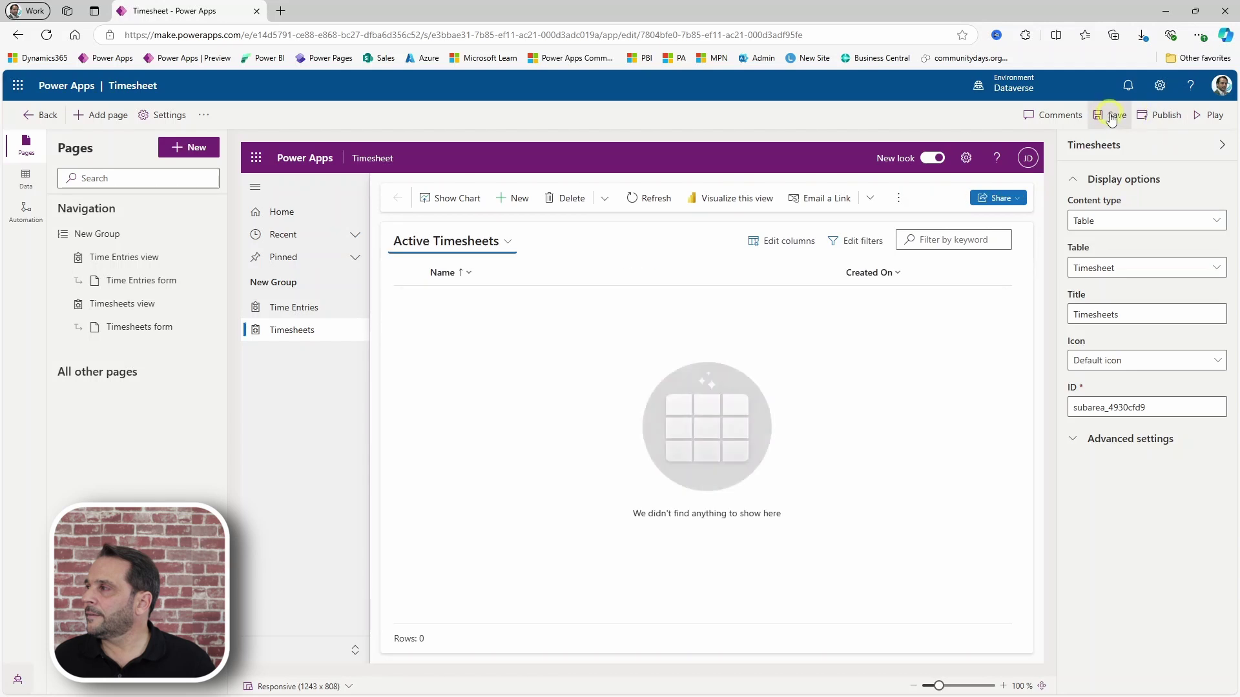
# - Save and publish the Timesheet app, then return to the solution
pyautogui.click(1112, 119)
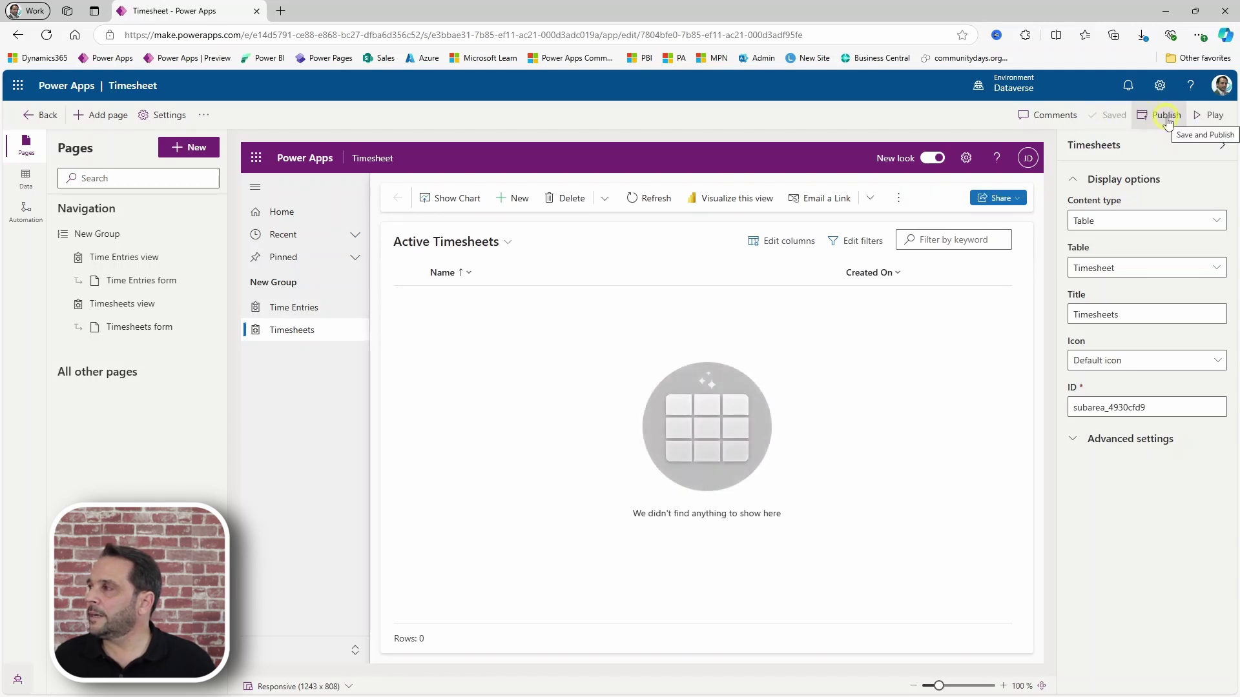
pyautogui.click(1166, 116)
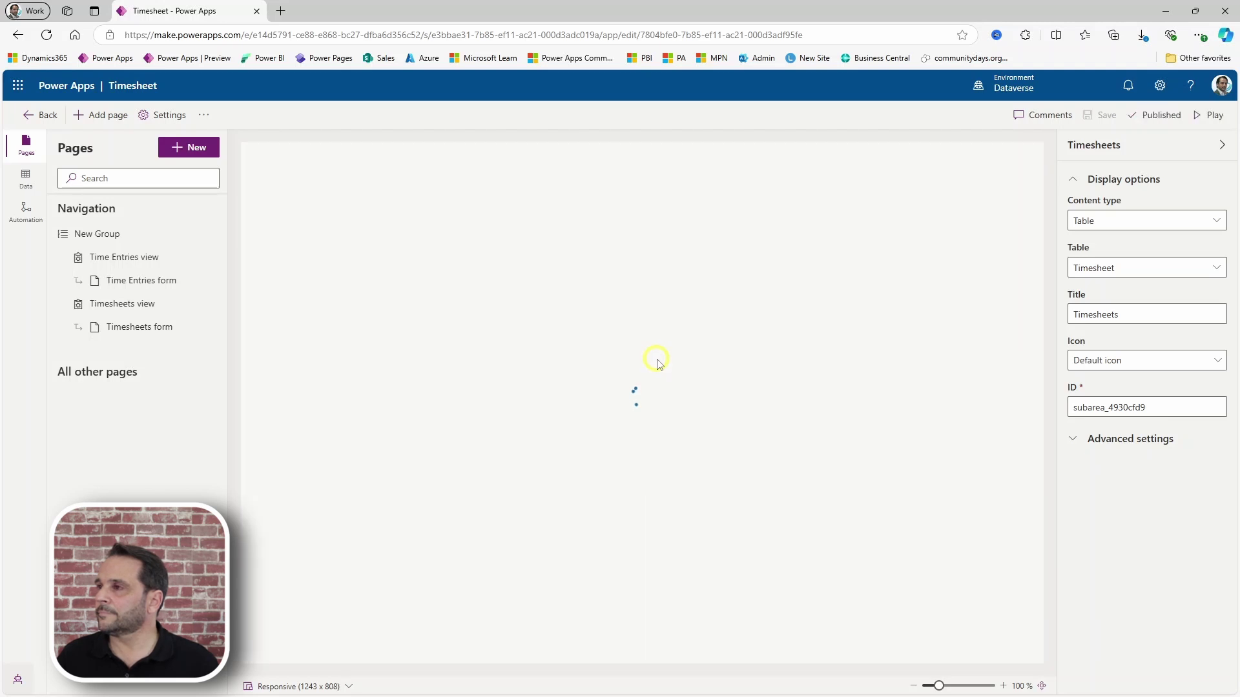
pyautogui.click(38, 115)
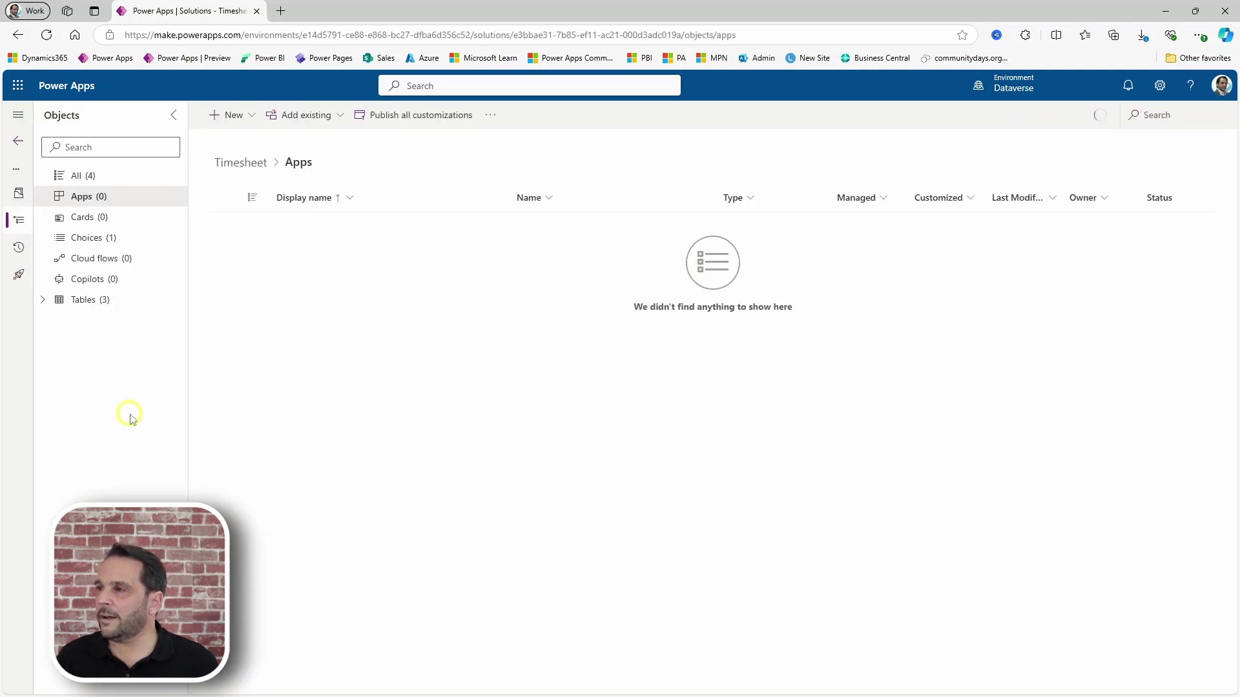
# - Open the Timesheet table's main form in the form designer
pyautogui.click(43, 323)
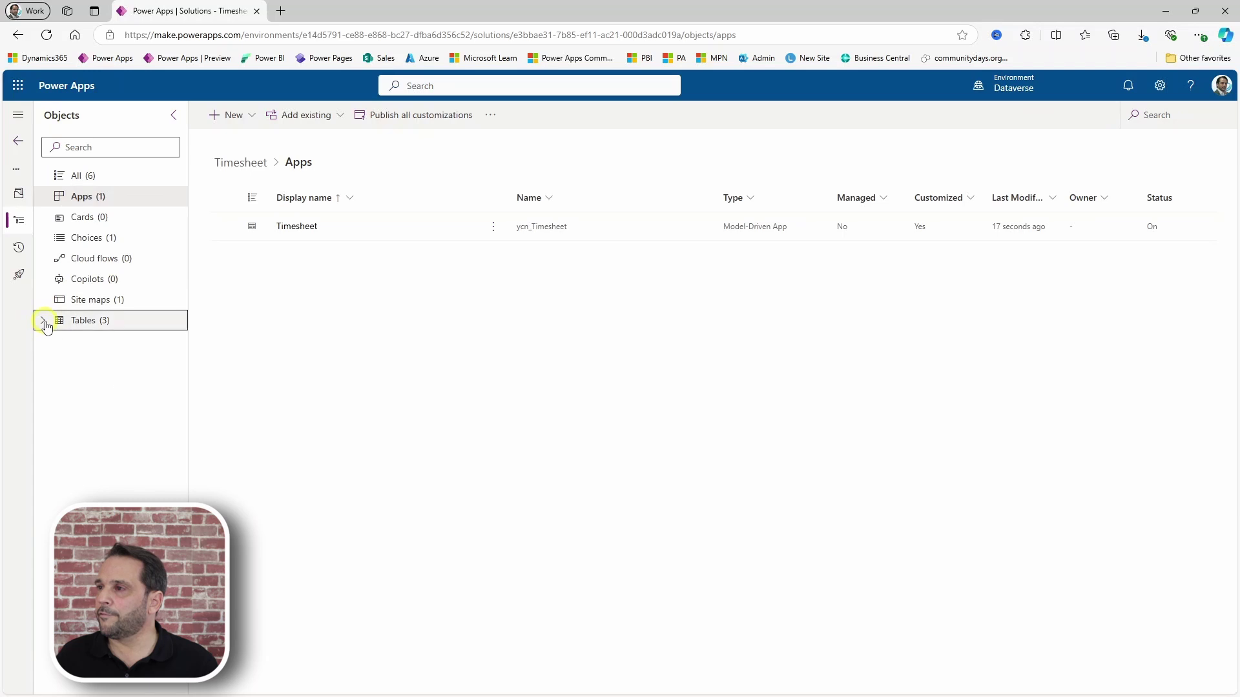
pyautogui.click(59, 383)
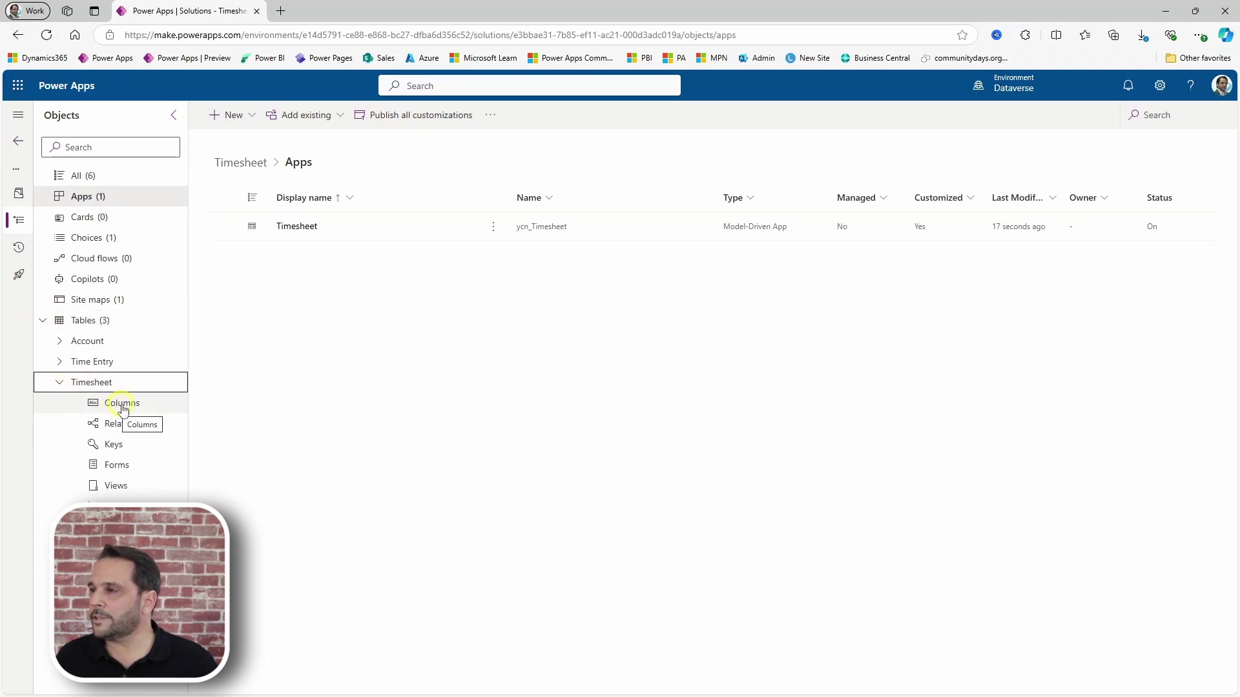
pyautogui.click(118, 464)
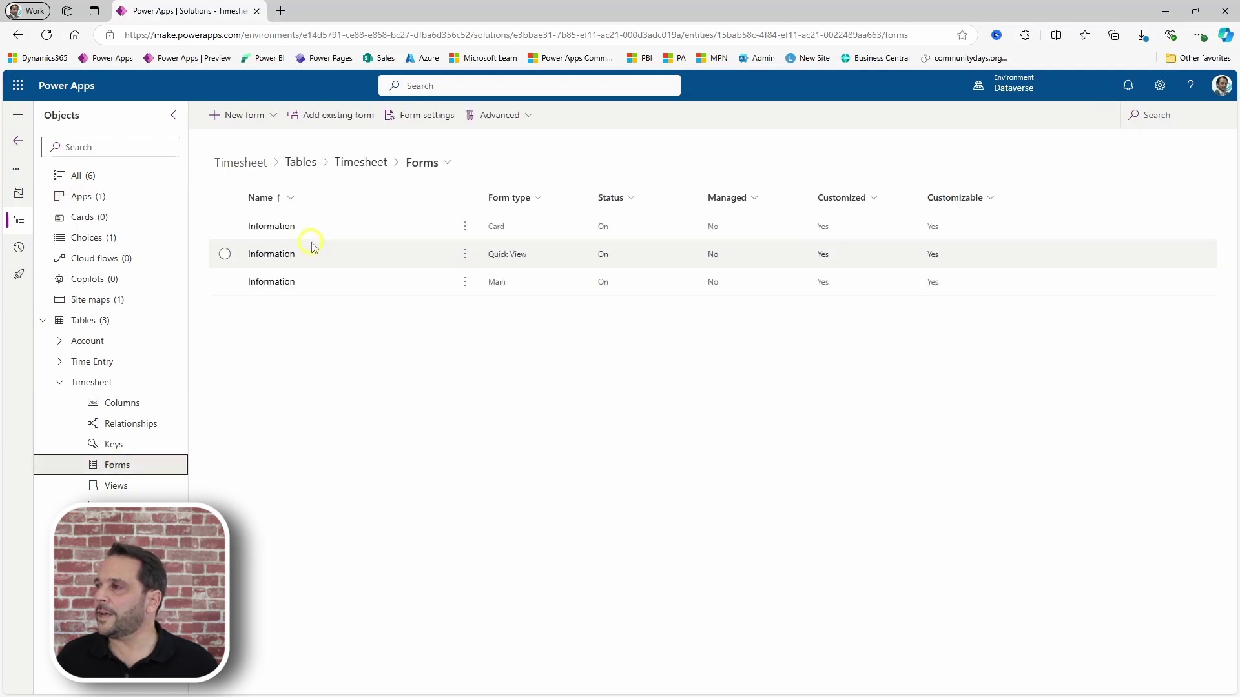
pyautogui.click(280, 288)
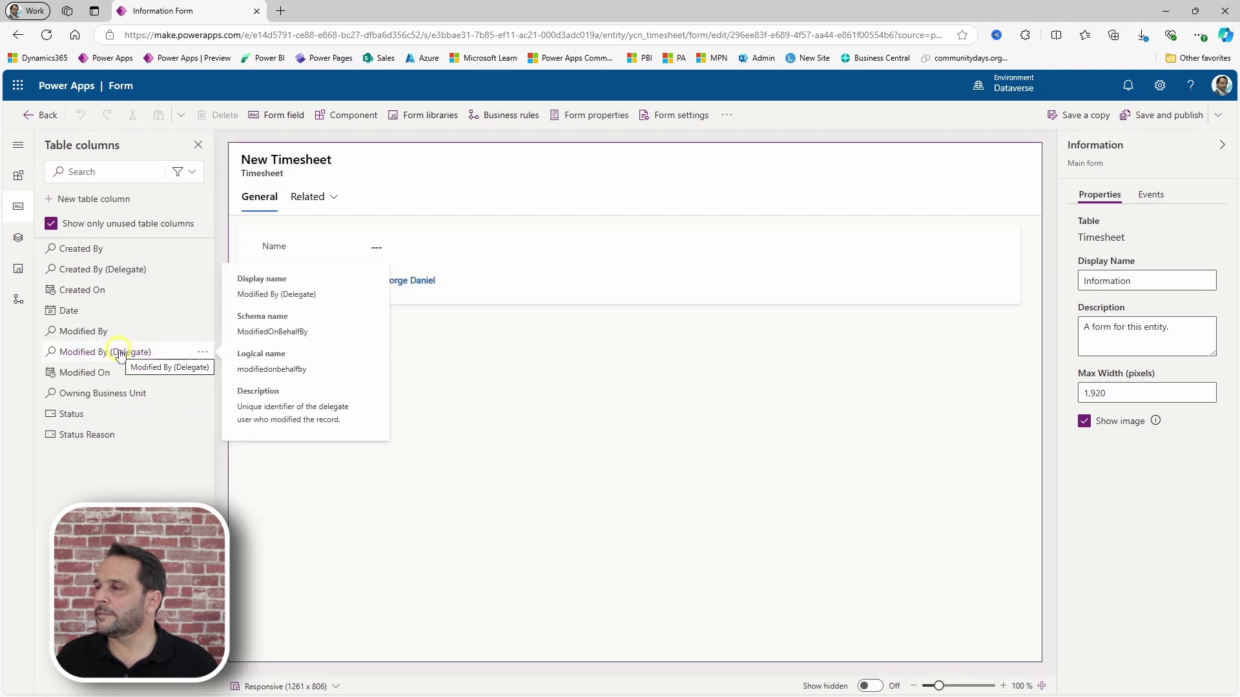
# - Move Owner into the header, place Date below Name, and save and publish
pyautogui.moveTo(280, 286); pyautogui.dragTo(998, 343)
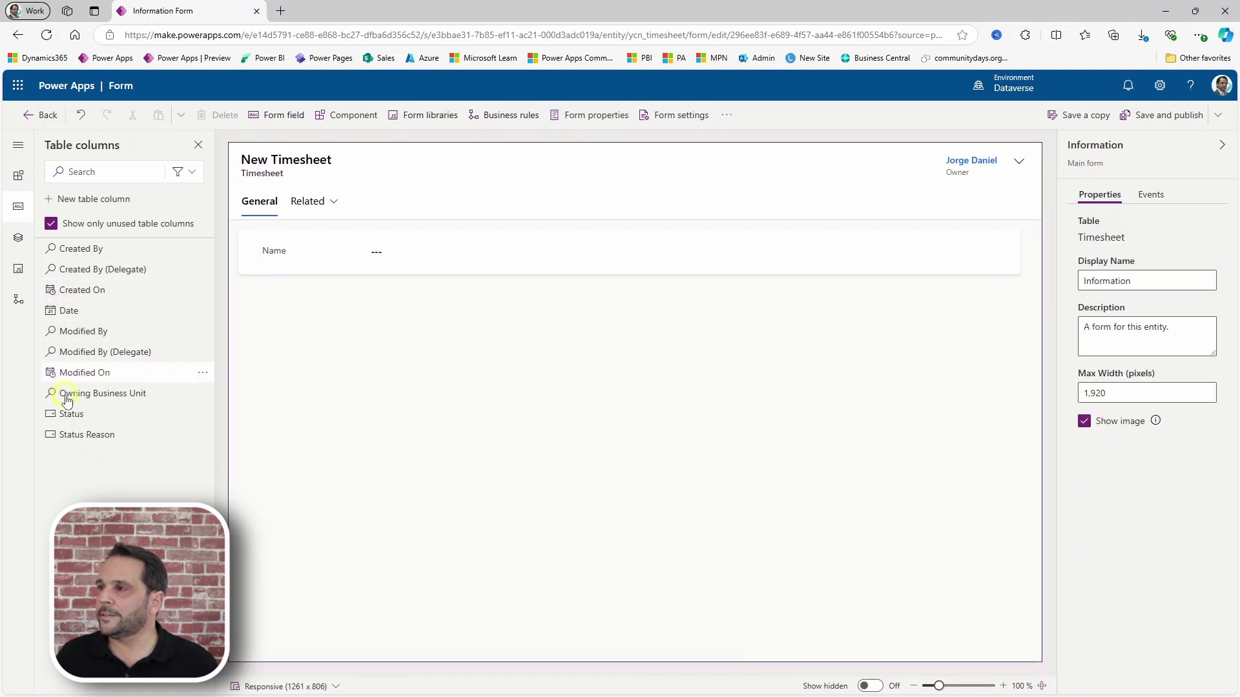
pyautogui.moveTo(69, 310)
pyautogui.moveTo(73, 317); pyautogui.dragTo(431, 270)
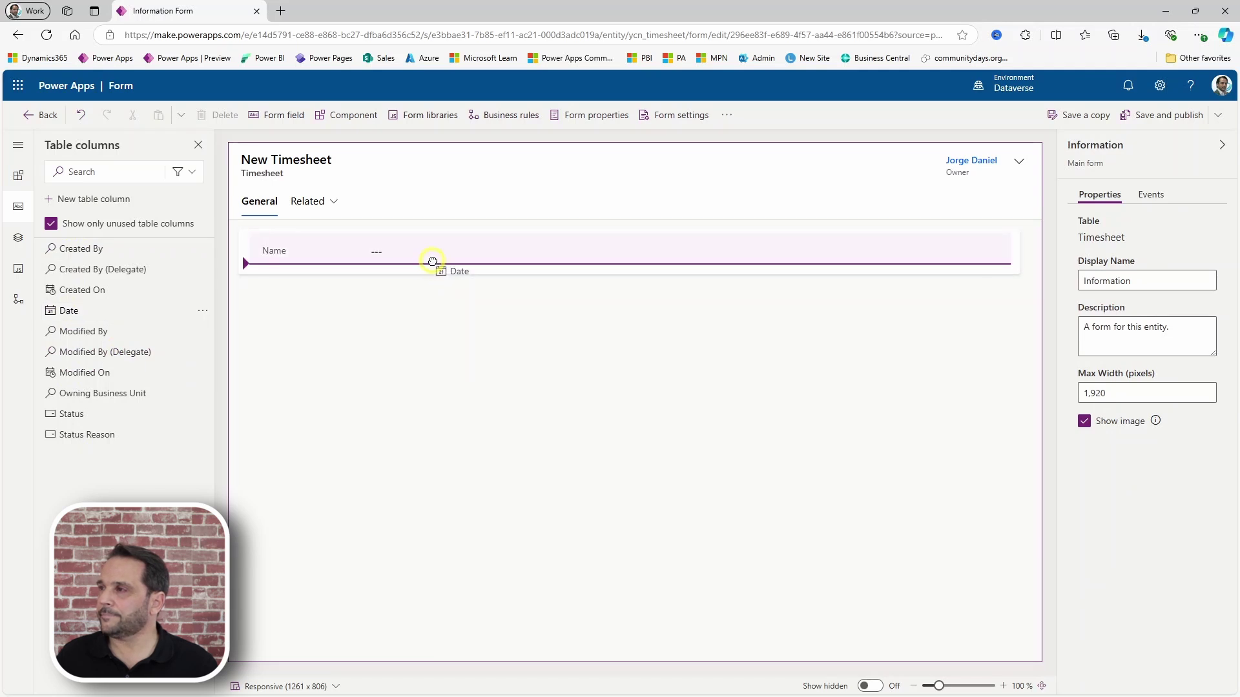
pyautogui.moveTo(432, 267); pyautogui.dragTo(462, 396)
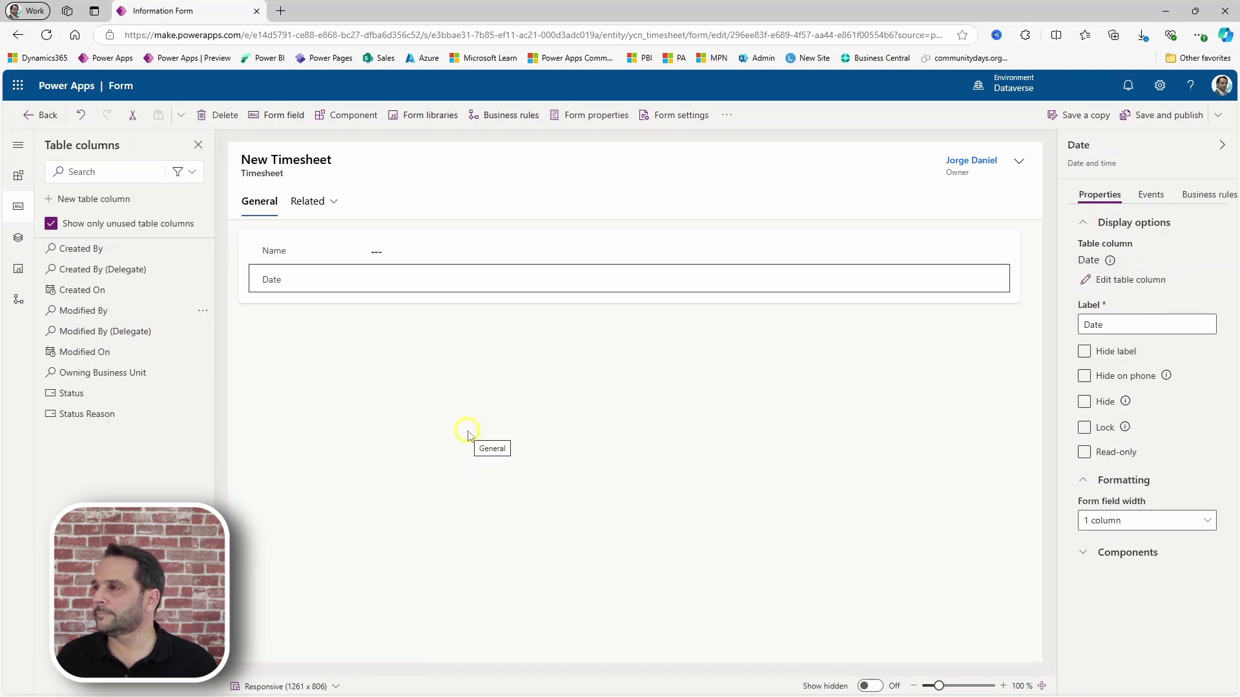
pyautogui.click(1145, 116)
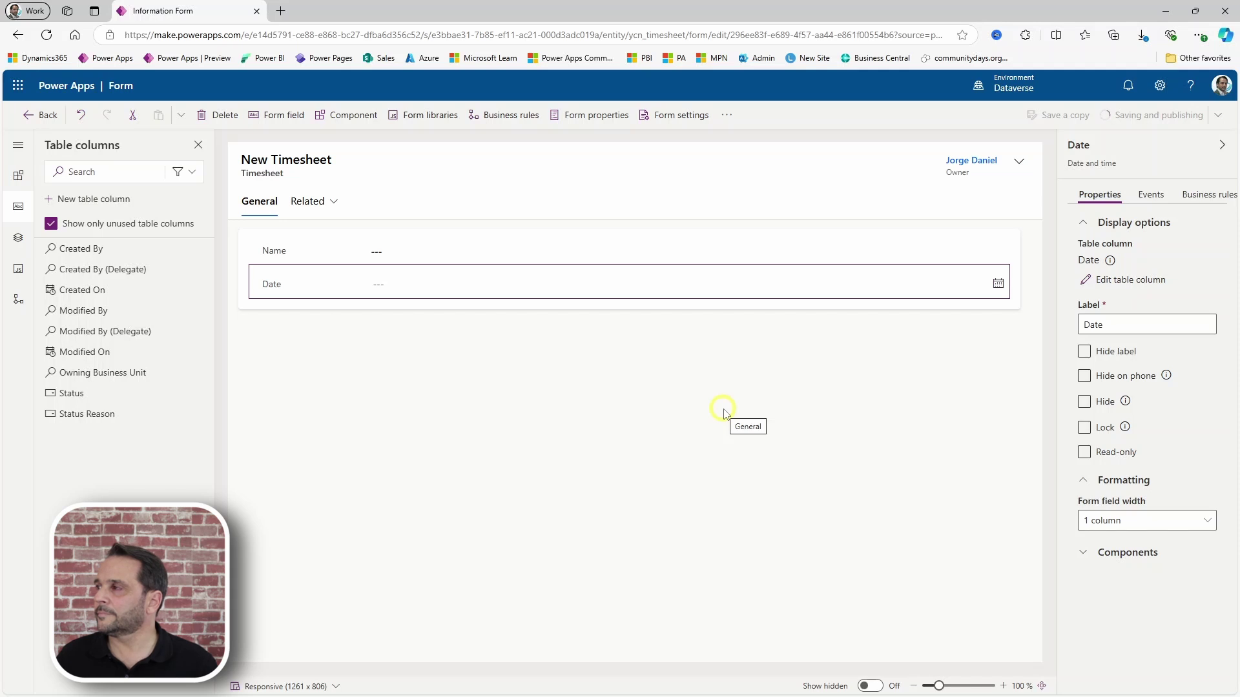
# - Open the Time Entry table's main form in the form designer
pyautogui.click(31, 116)
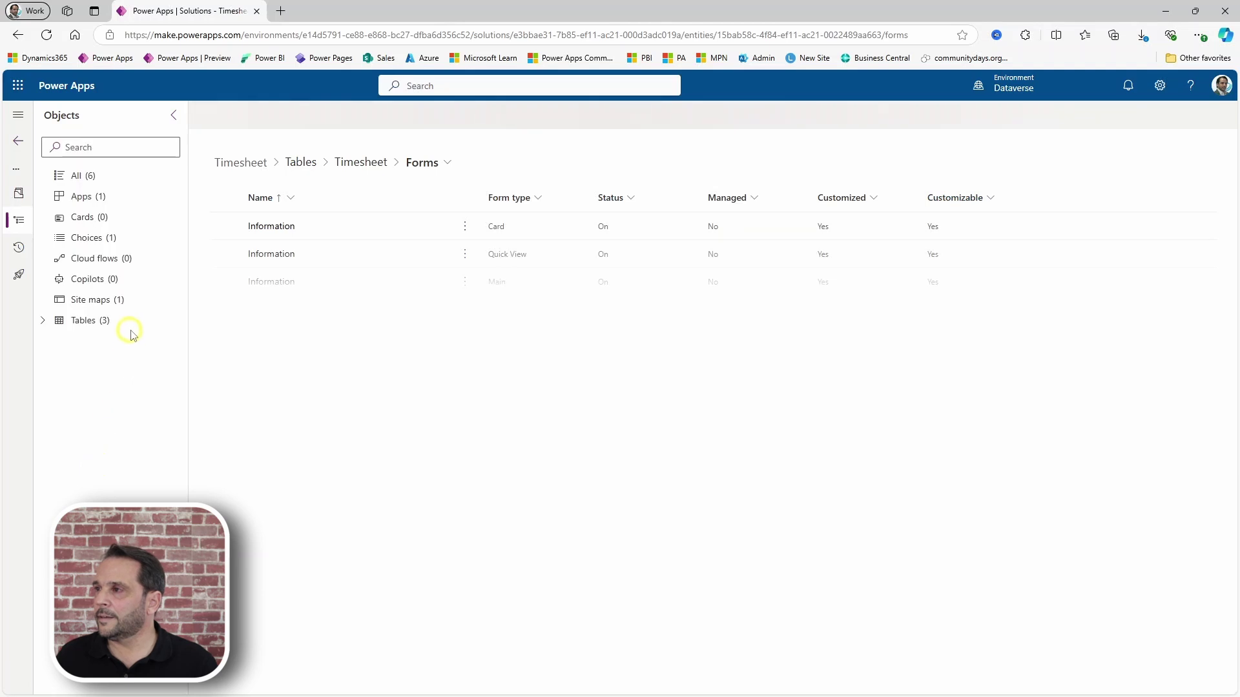
pyautogui.click(43, 320)
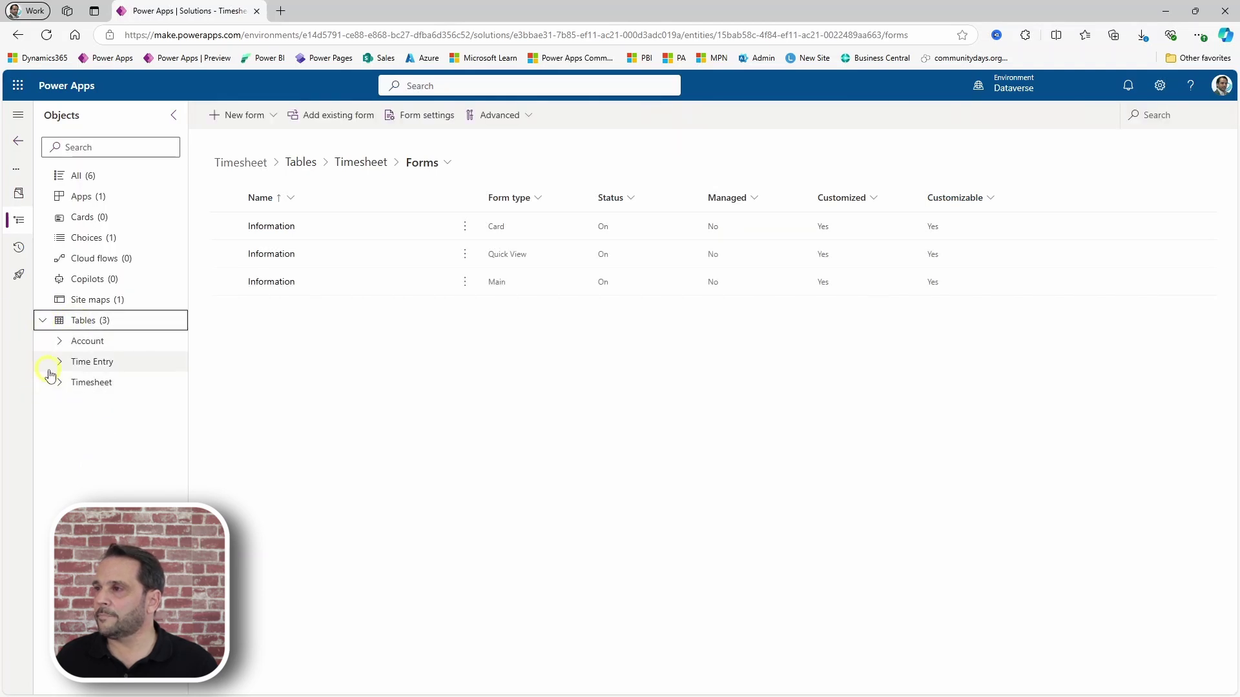
pyautogui.click(58, 362)
pyautogui.click(113, 443)
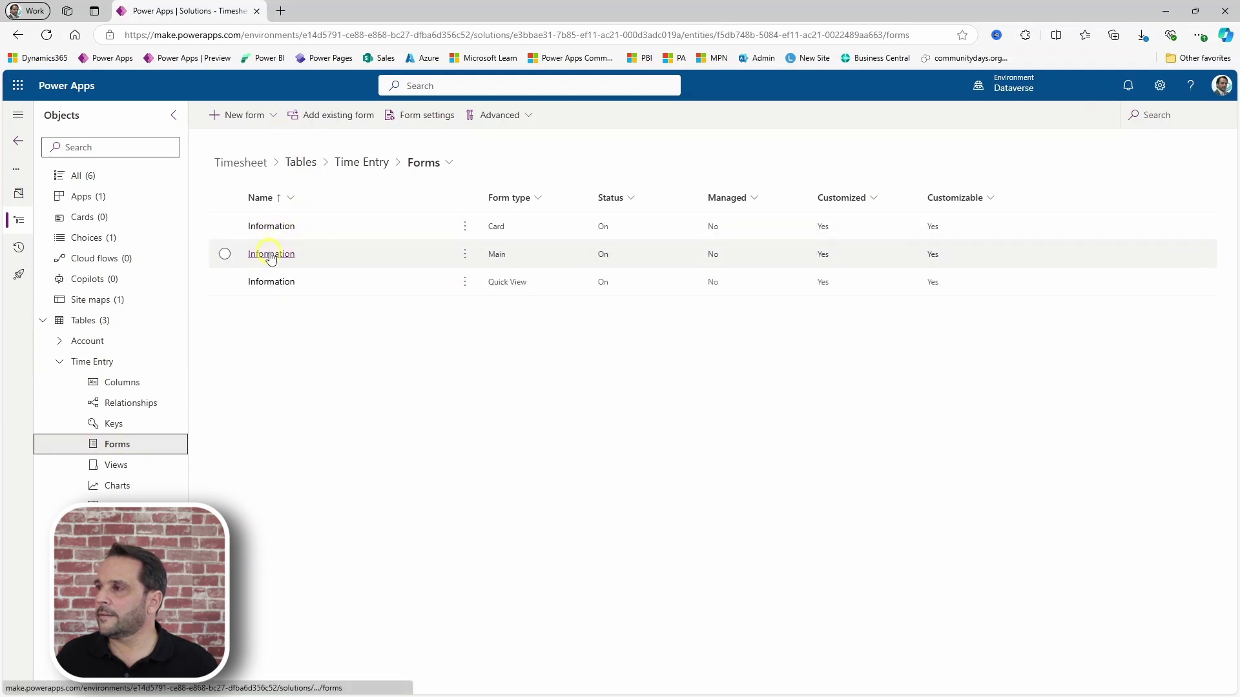
pyautogui.click(271, 254)
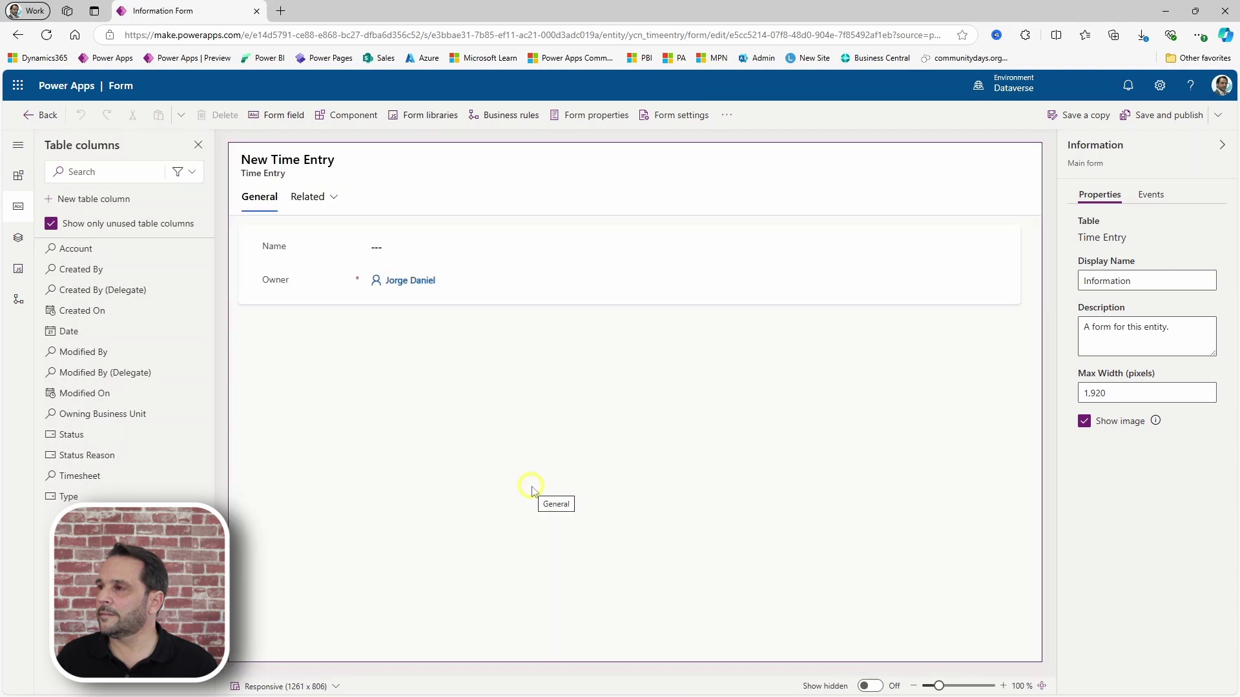
# - Move Owner into the header and set the General tab to a two-column layout
pyautogui.moveTo(278, 284)
pyautogui.mouseDown()
pyautogui.moveTo(895, 268)
pyautogui.moveTo(414, 431)
pyautogui.mouseUp()
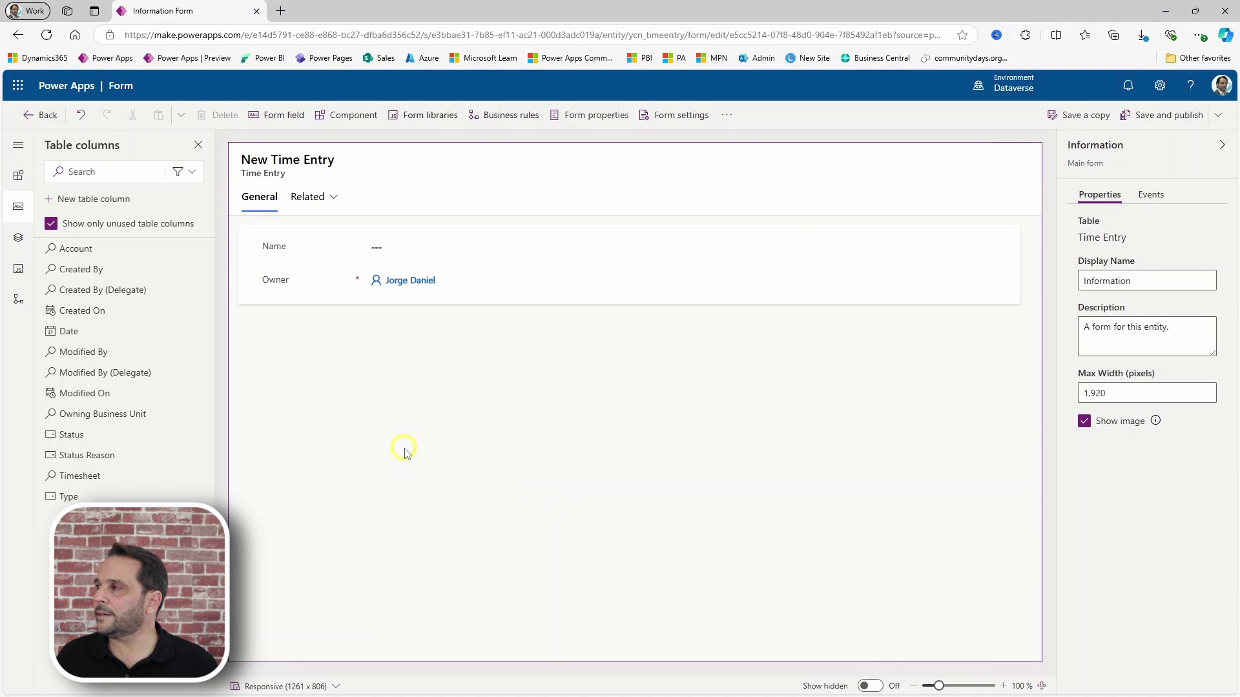
pyautogui.click(506, 397)
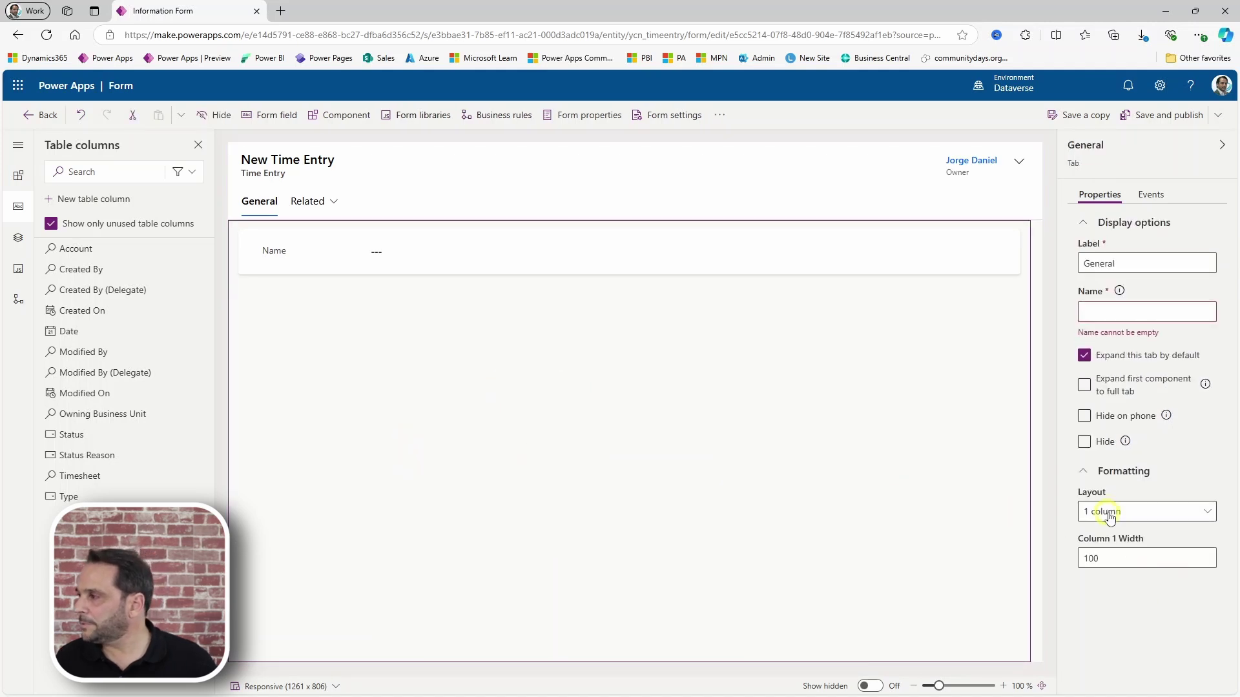
pyautogui.click(1109, 515)
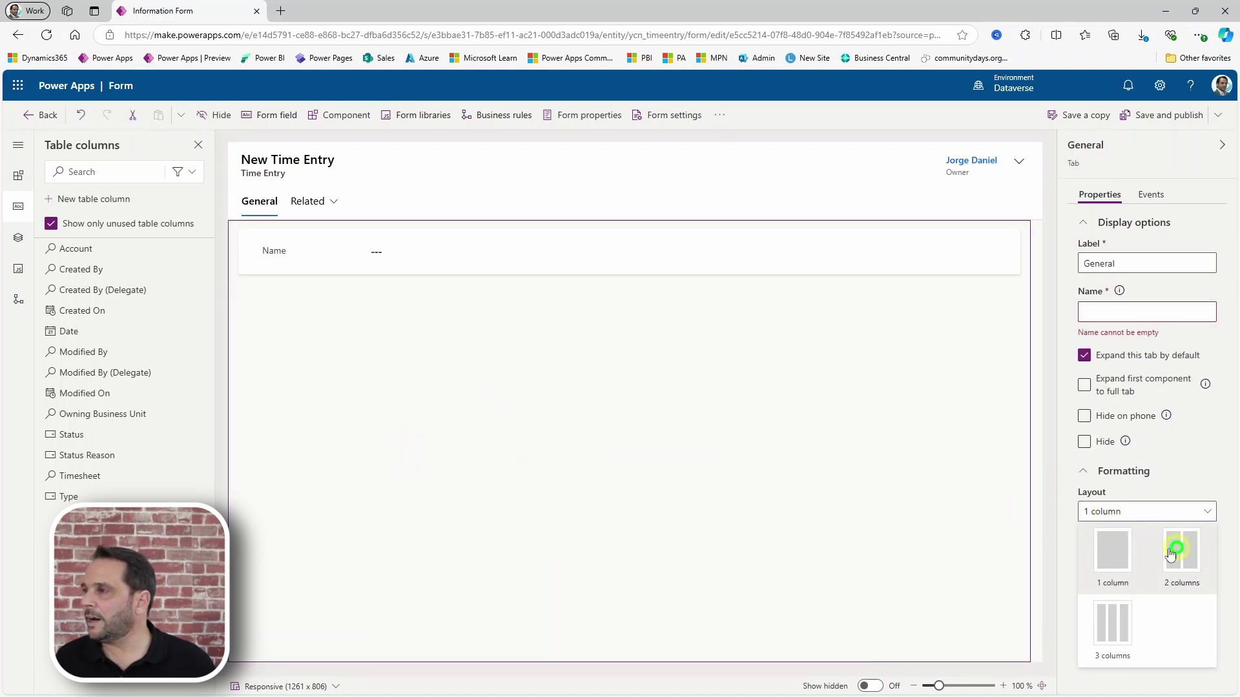
pyautogui.click(1182, 553)
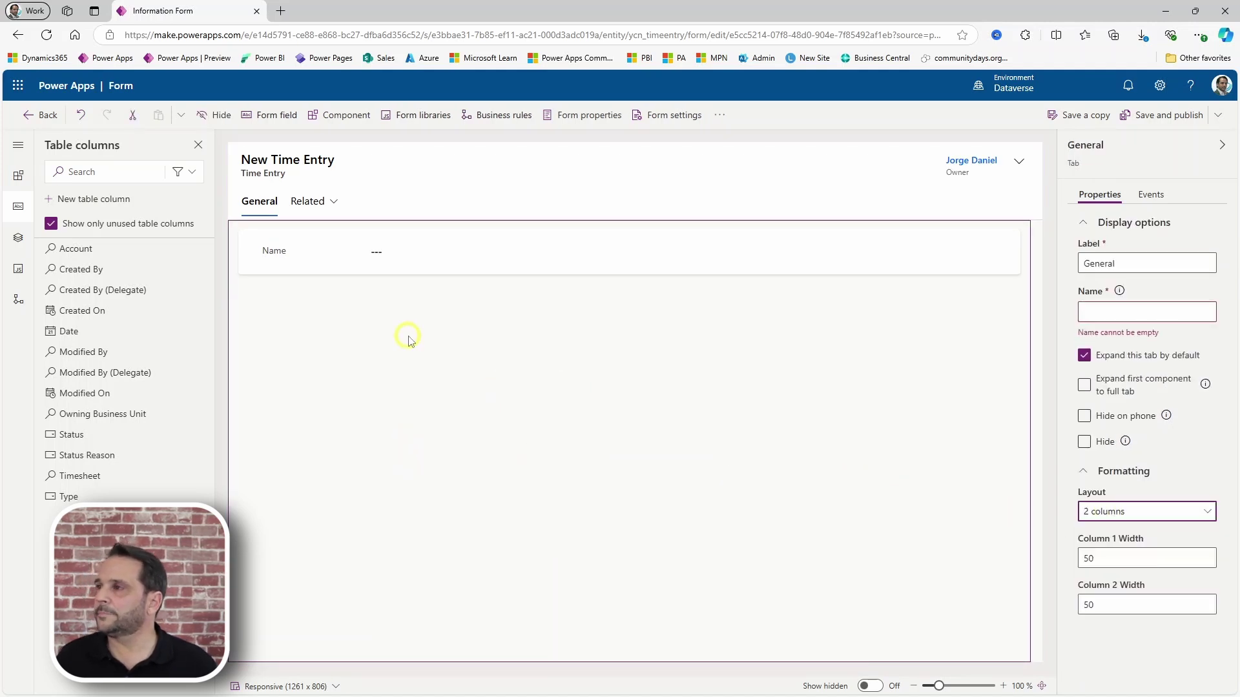
# - Add Date and Type, place Timesheet above Name, and put Account in the second section
pyautogui.click(281, 266)
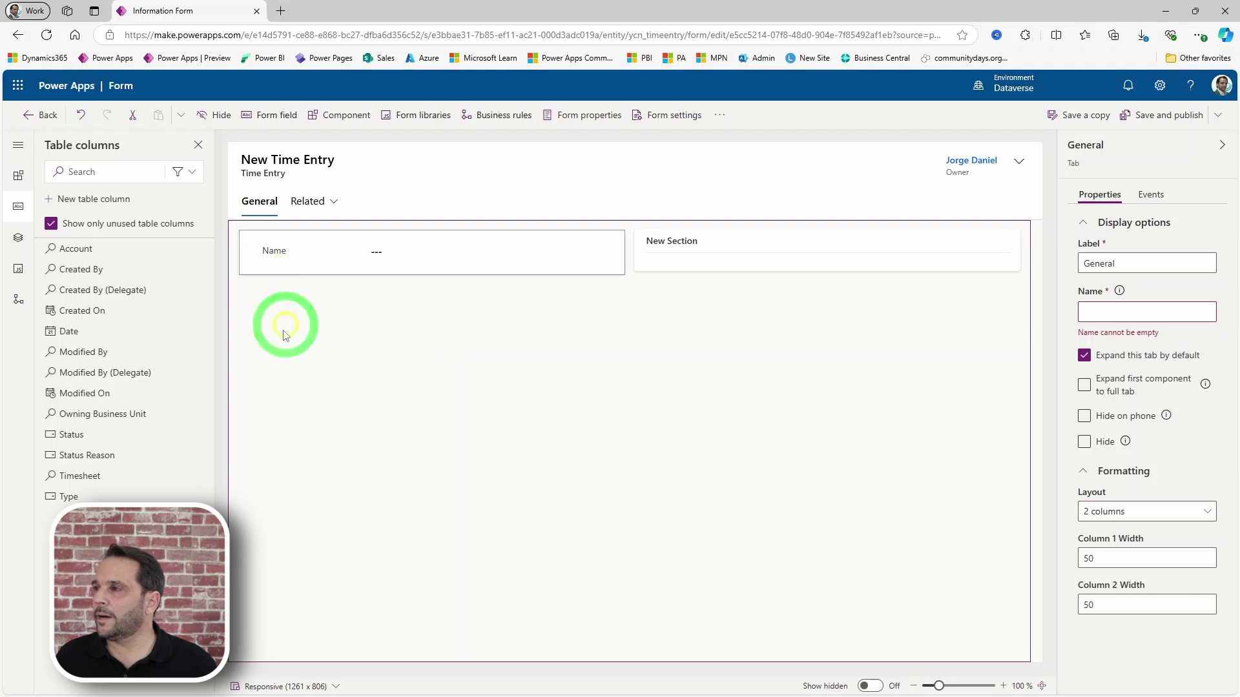
pyautogui.click(64, 335)
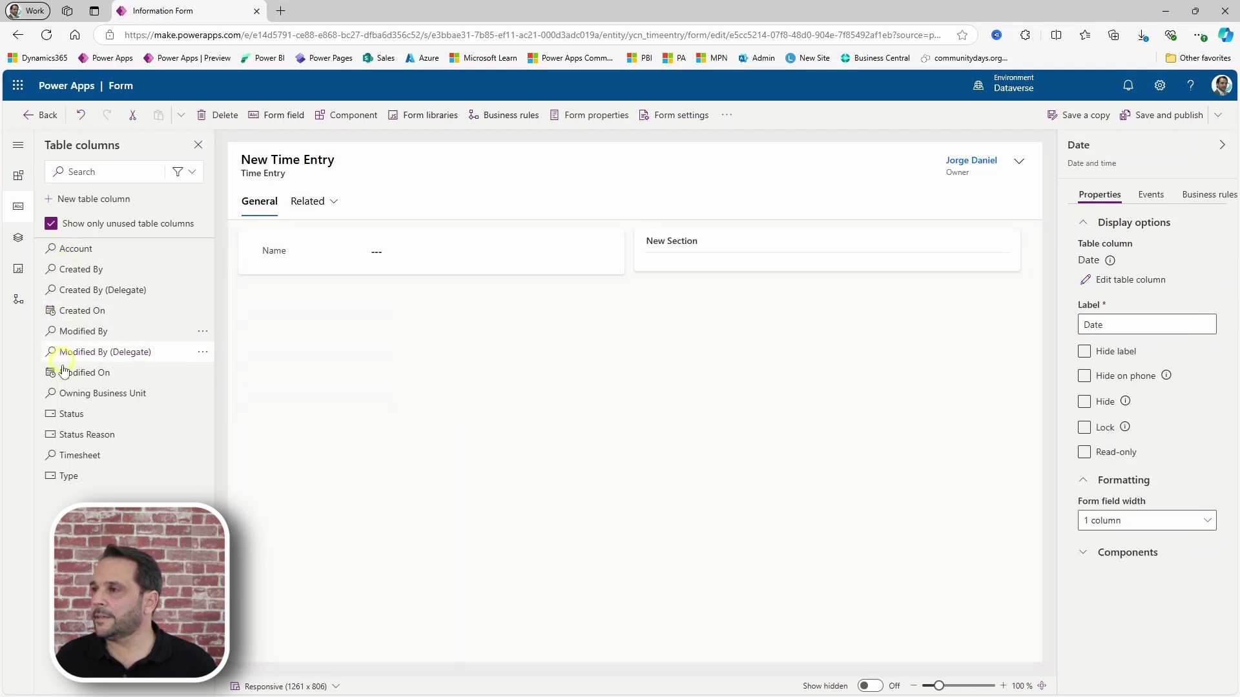
pyautogui.click(69, 483)
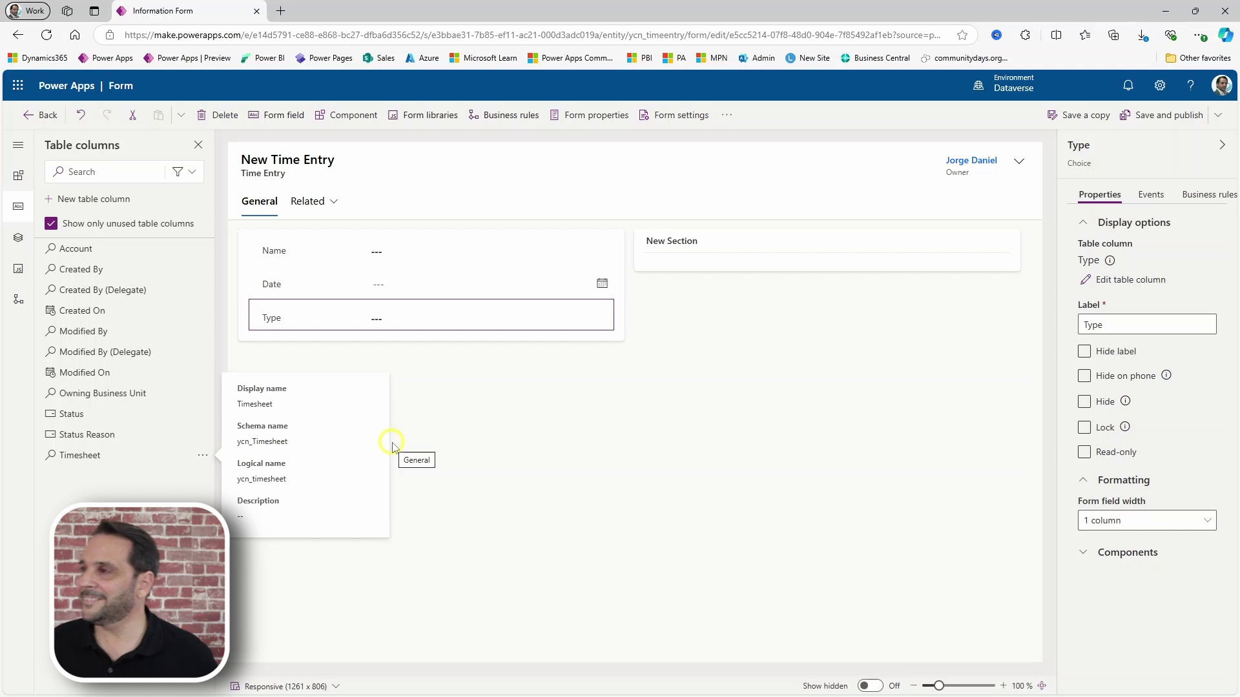
pyautogui.moveTo(75, 248)
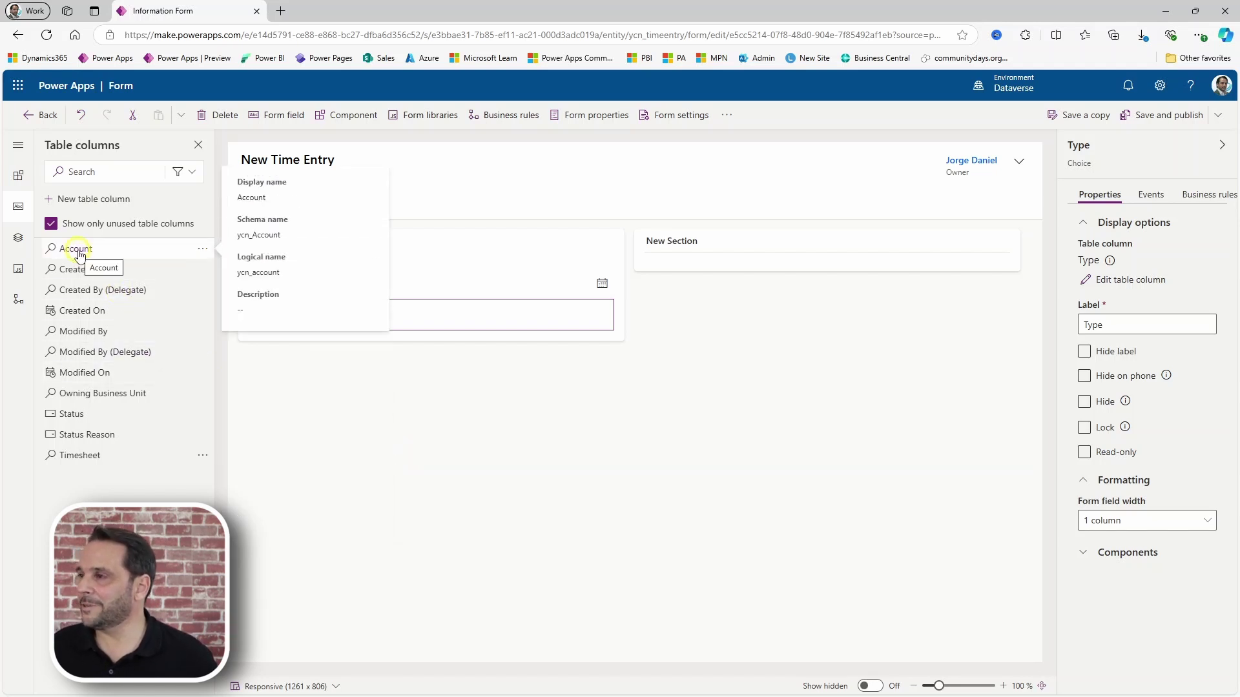
pyautogui.moveTo(71, 457); pyautogui.dragTo(717, 266)
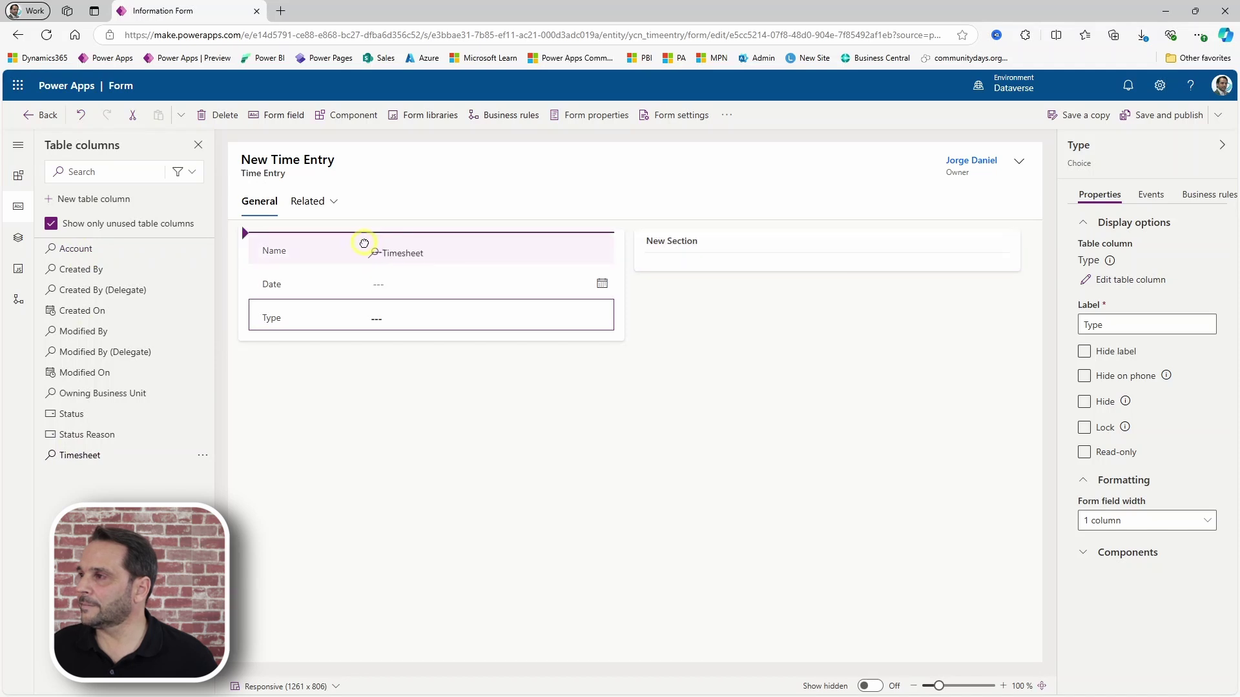
pyautogui.moveTo(717, 266); pyautogui.dragTo(304, 355)
pyautogui.moveTo(82, 253); pyautogui.dragTo(749, 378)
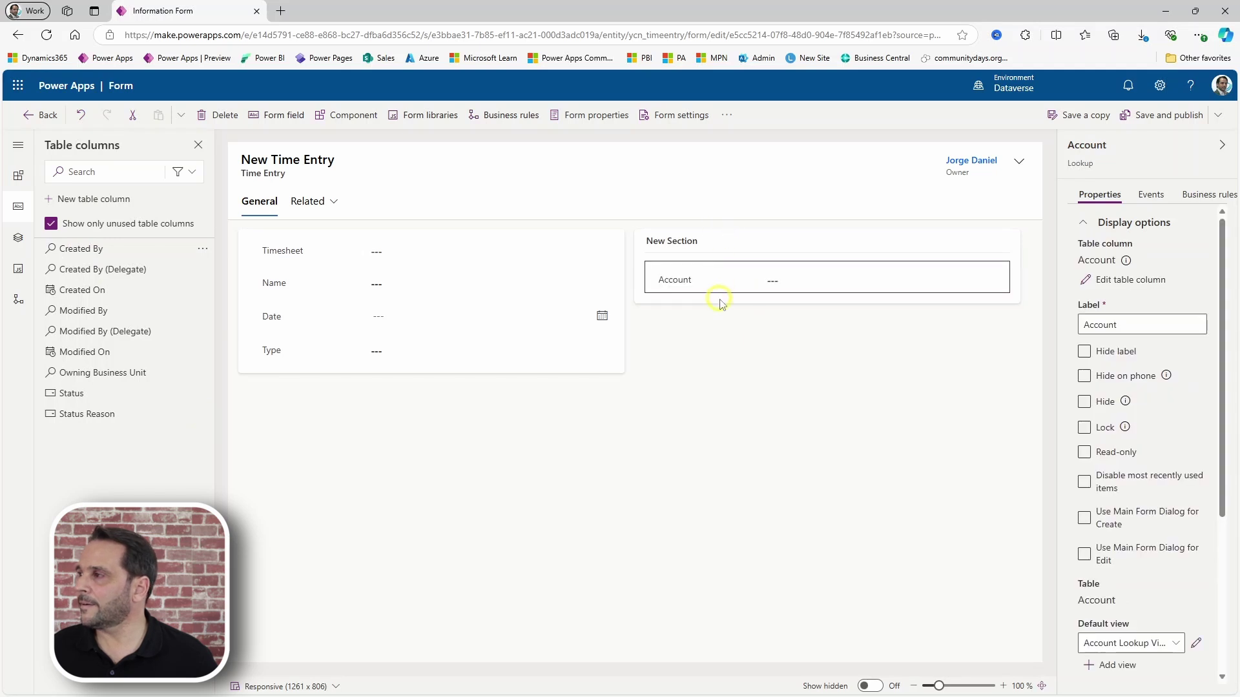
# - Hide the second section's title and save and publish the form
pyautogui.click(714, 298)
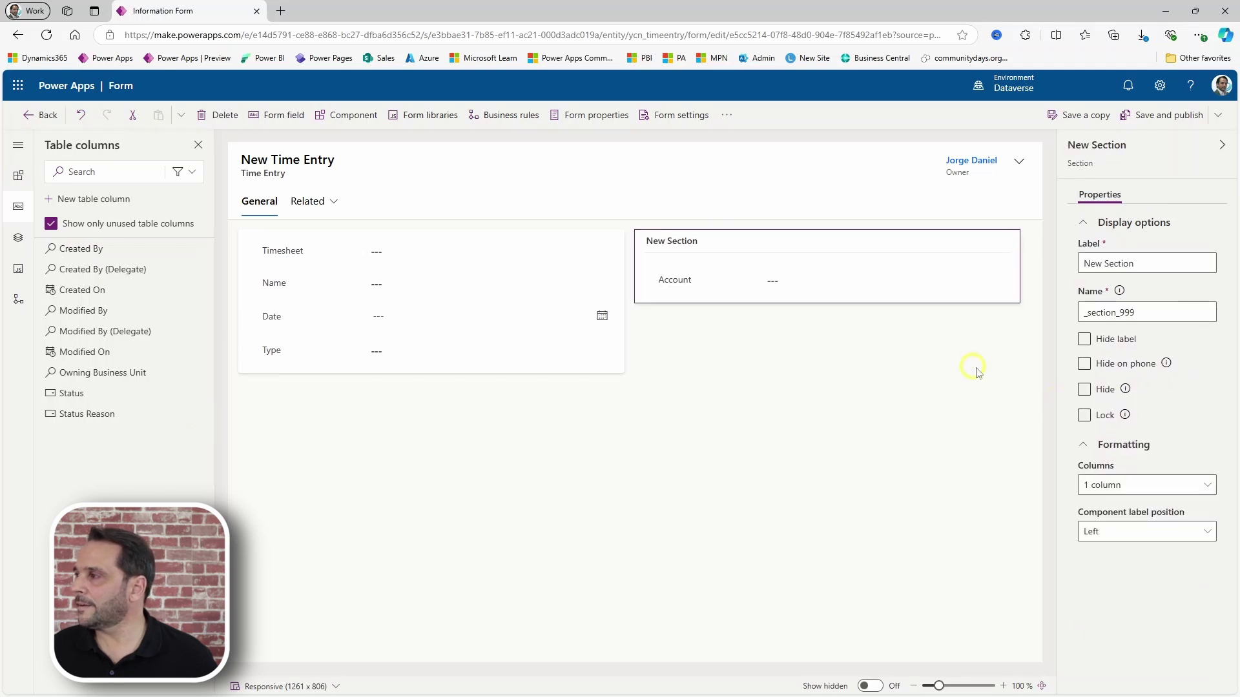
pyautogui.click(1085, 341)
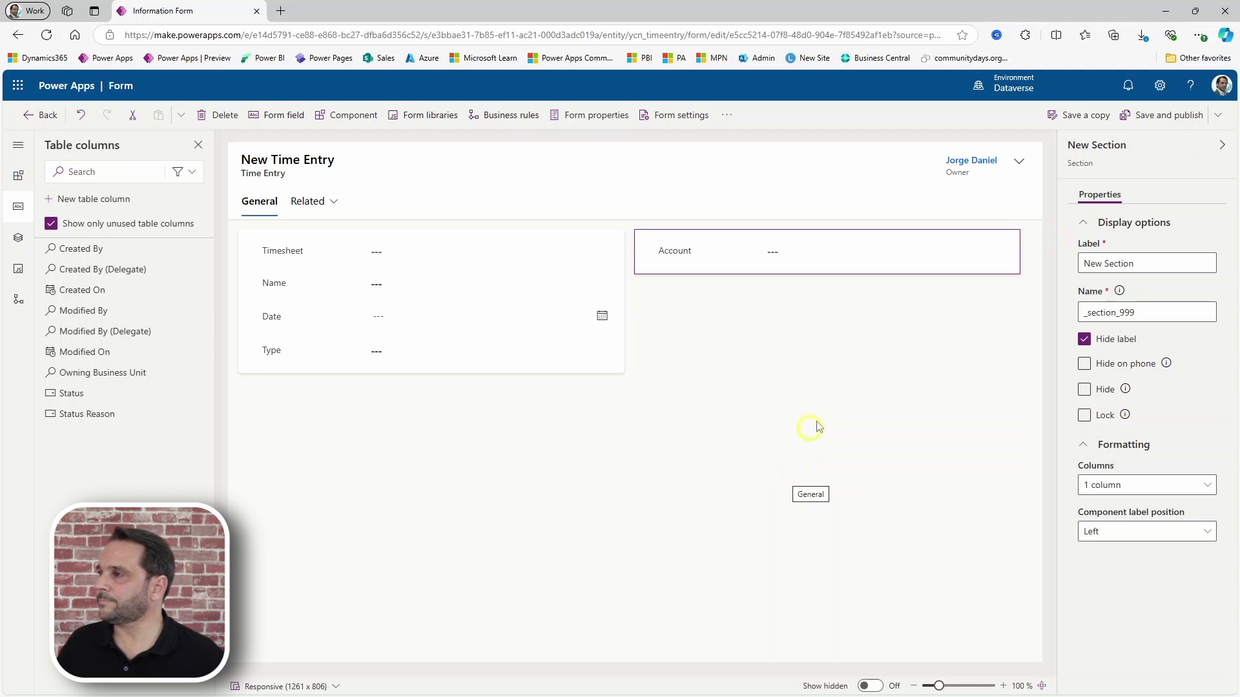
pyautogui.click(1160, 115)
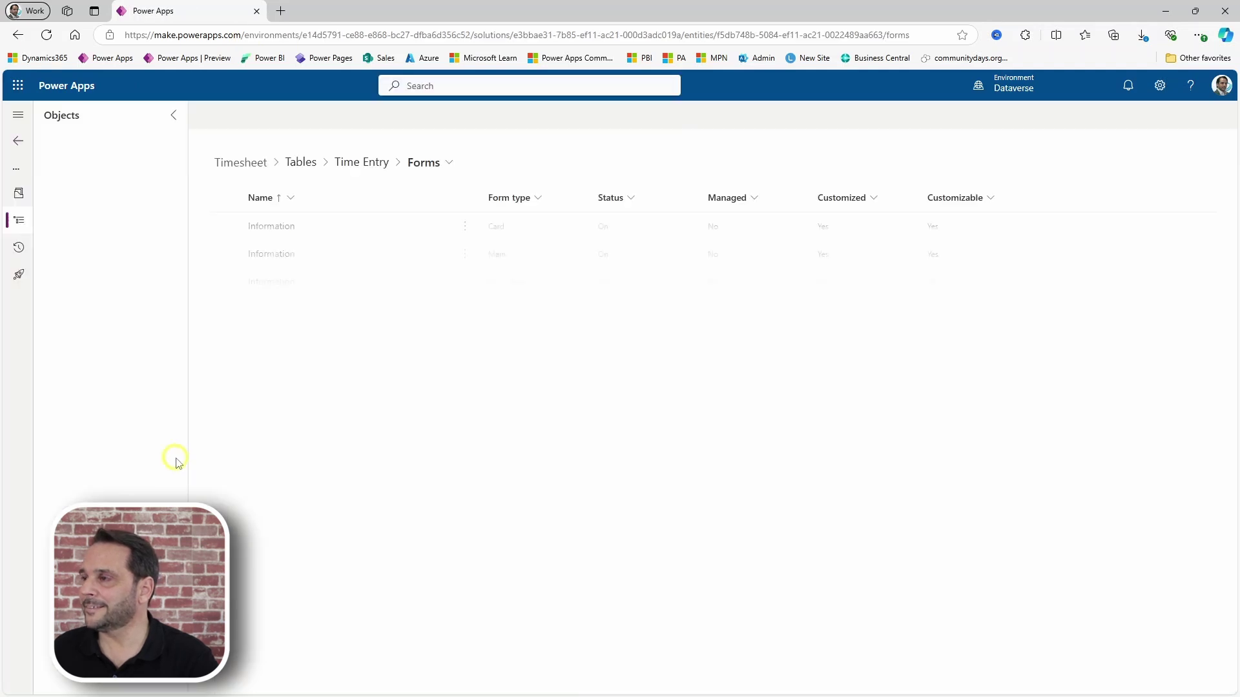
# - Create a 'Duration' column with Number > Duration data type on Time Entry and save it
pyautogui.click(43, 321)
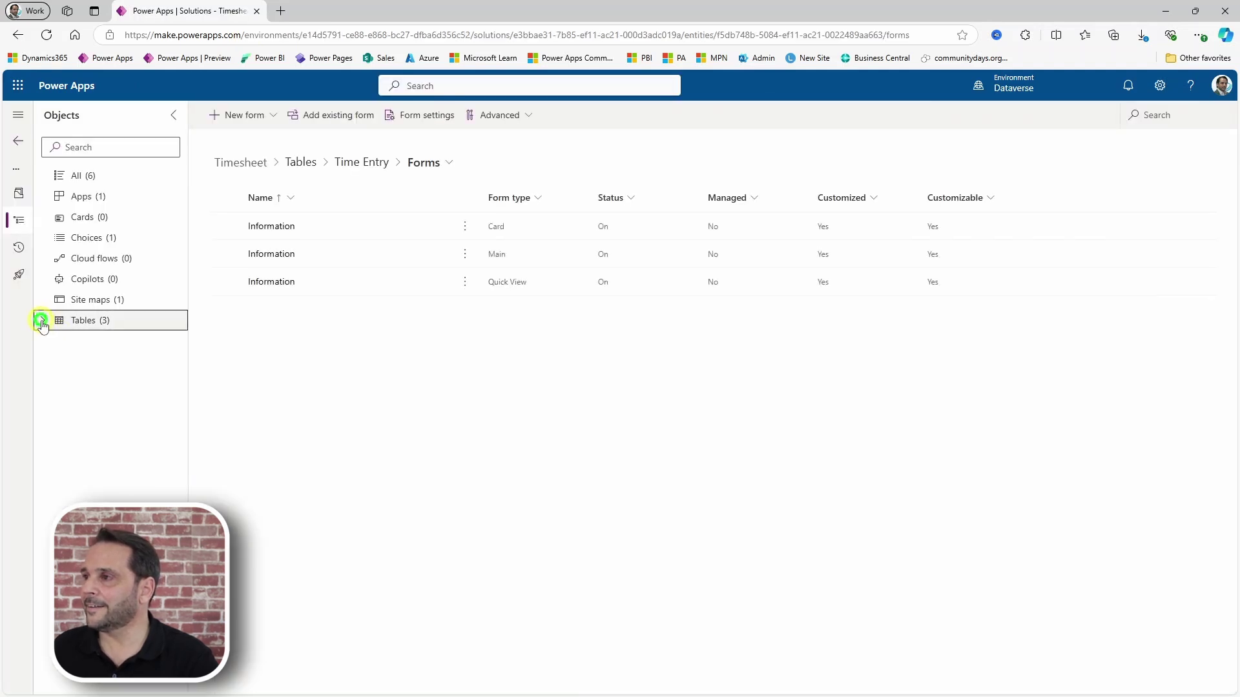
pyautogui.click(59, 361)
pyautogui.click(94, 384)
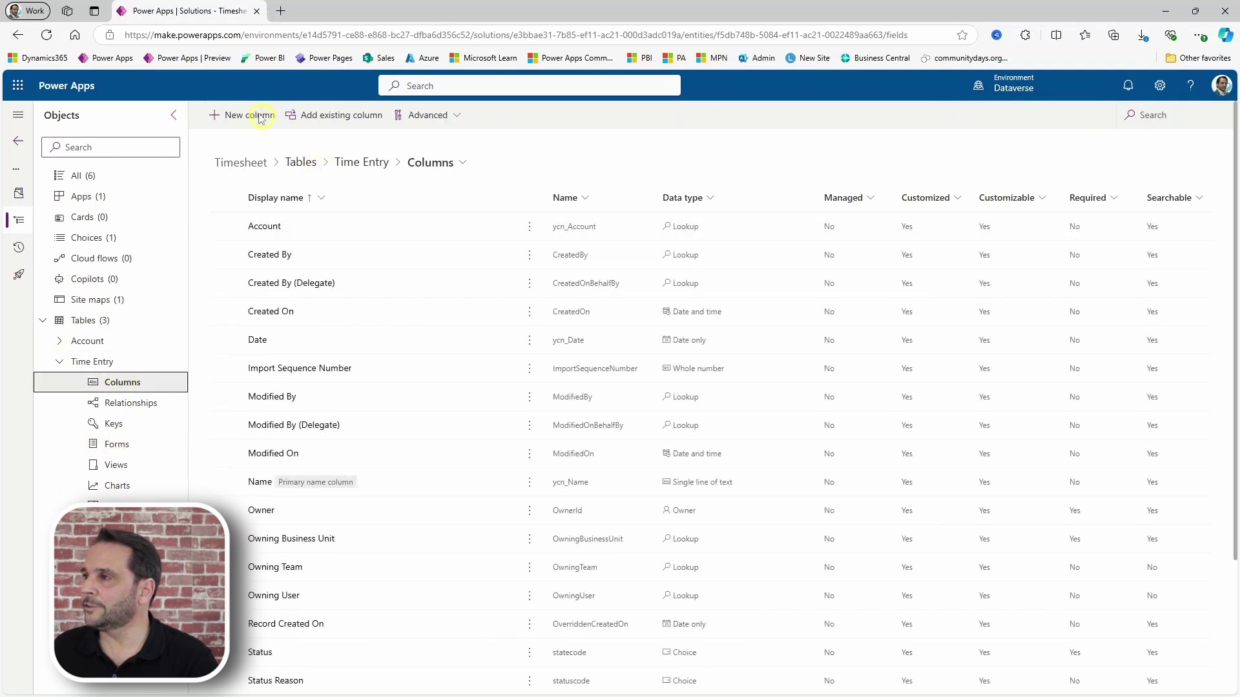
pyautogui.click(255, 116)
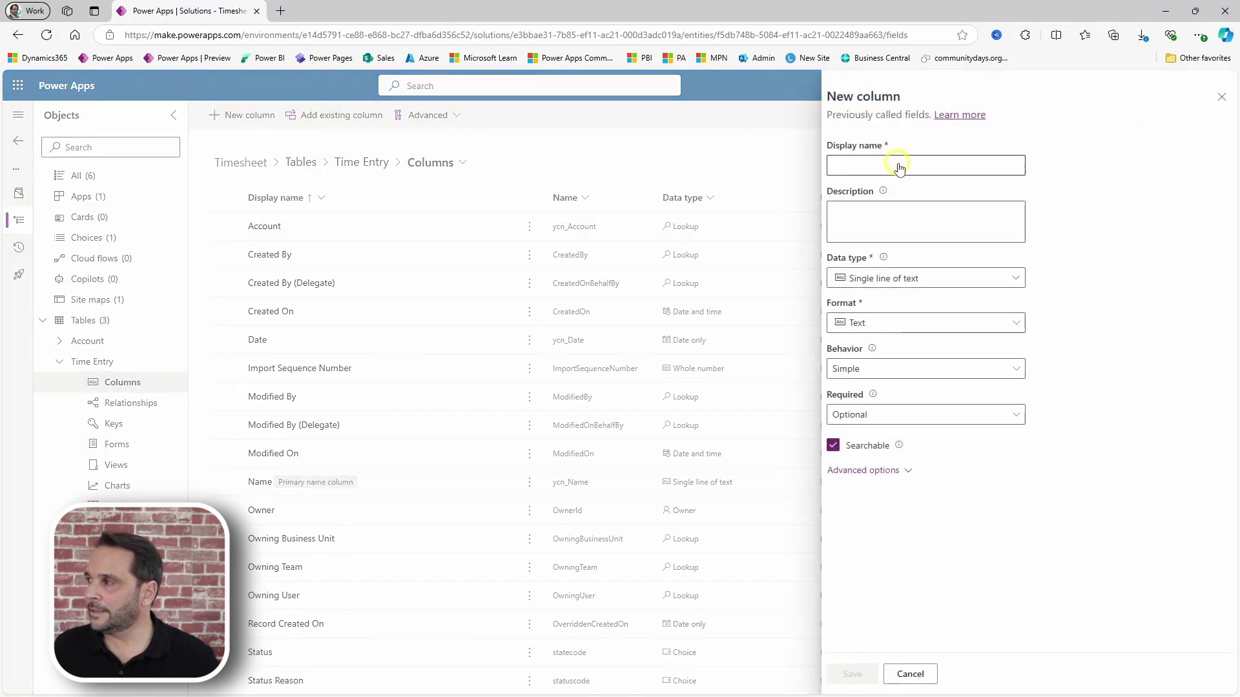
pyautogui.click(891, 165)
pyautogui.write('Du')
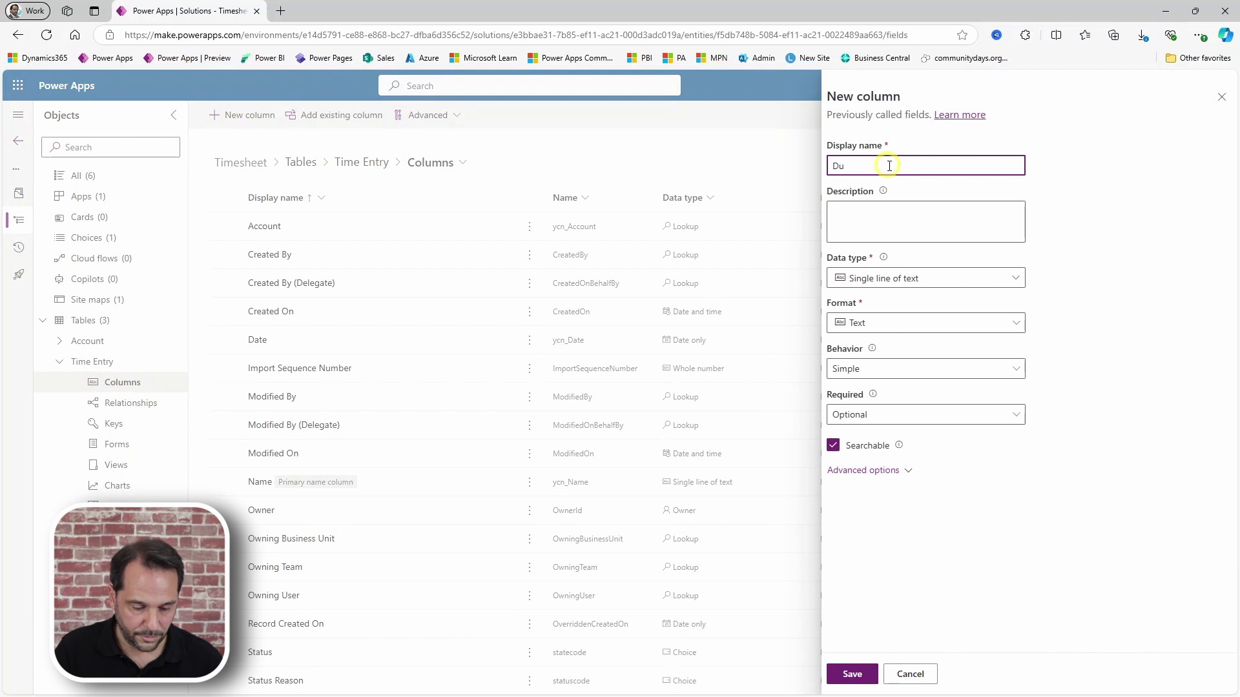
pyautogui.write('rat')
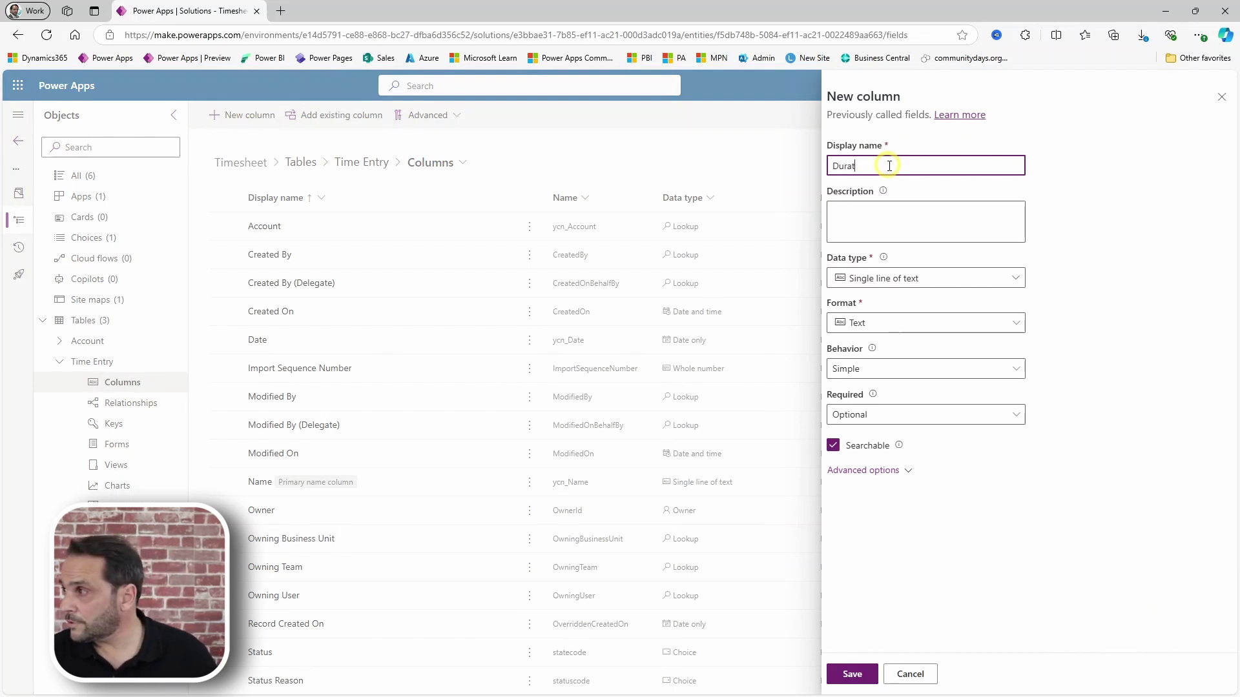
pyautogui.write('uionion')
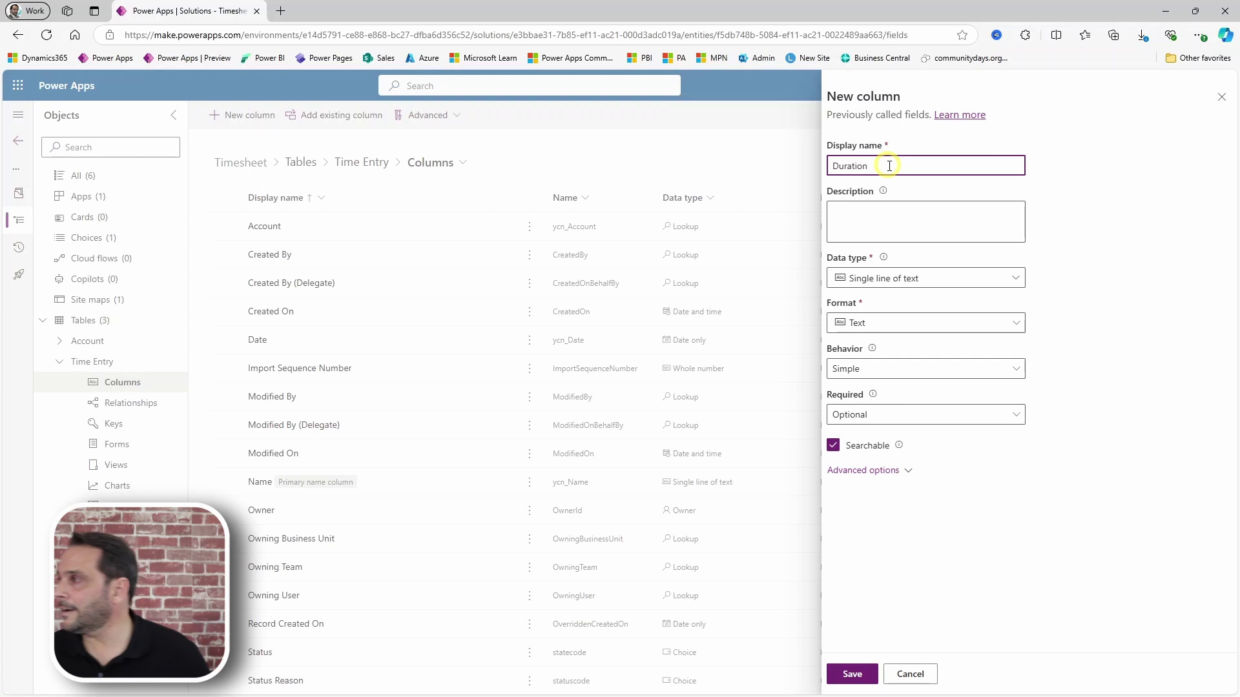
pyautogui.click(952, 278)
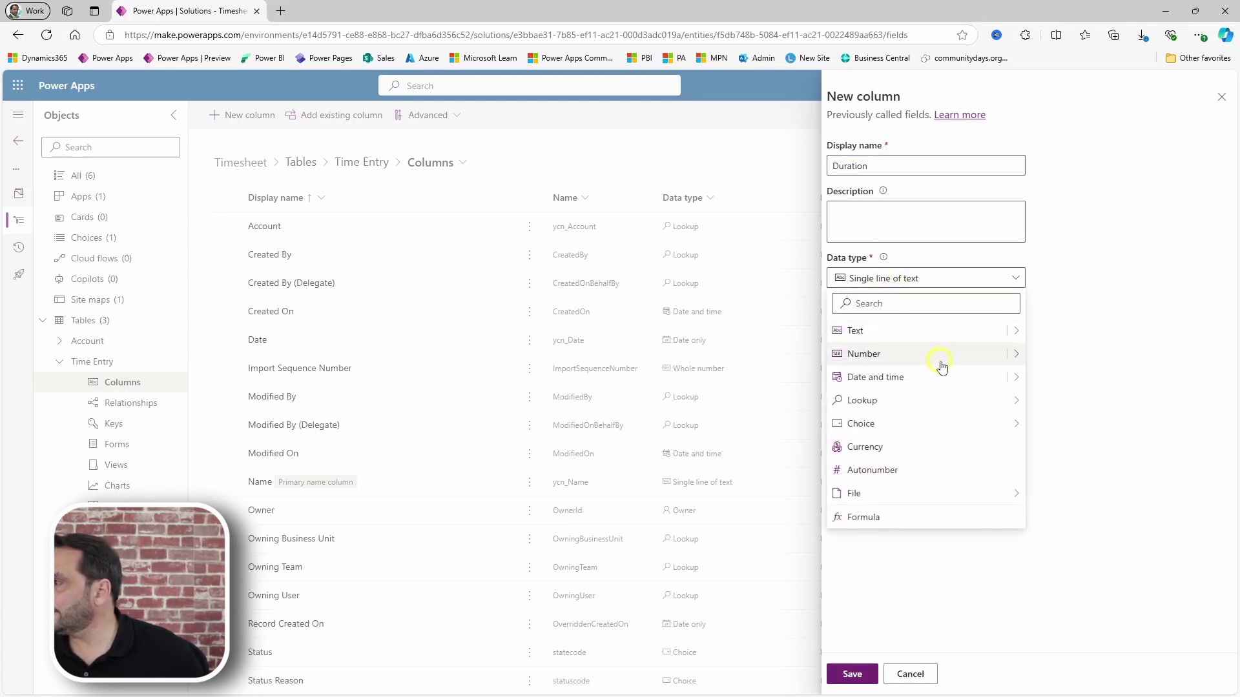
pyautogui.click(1015, 355)
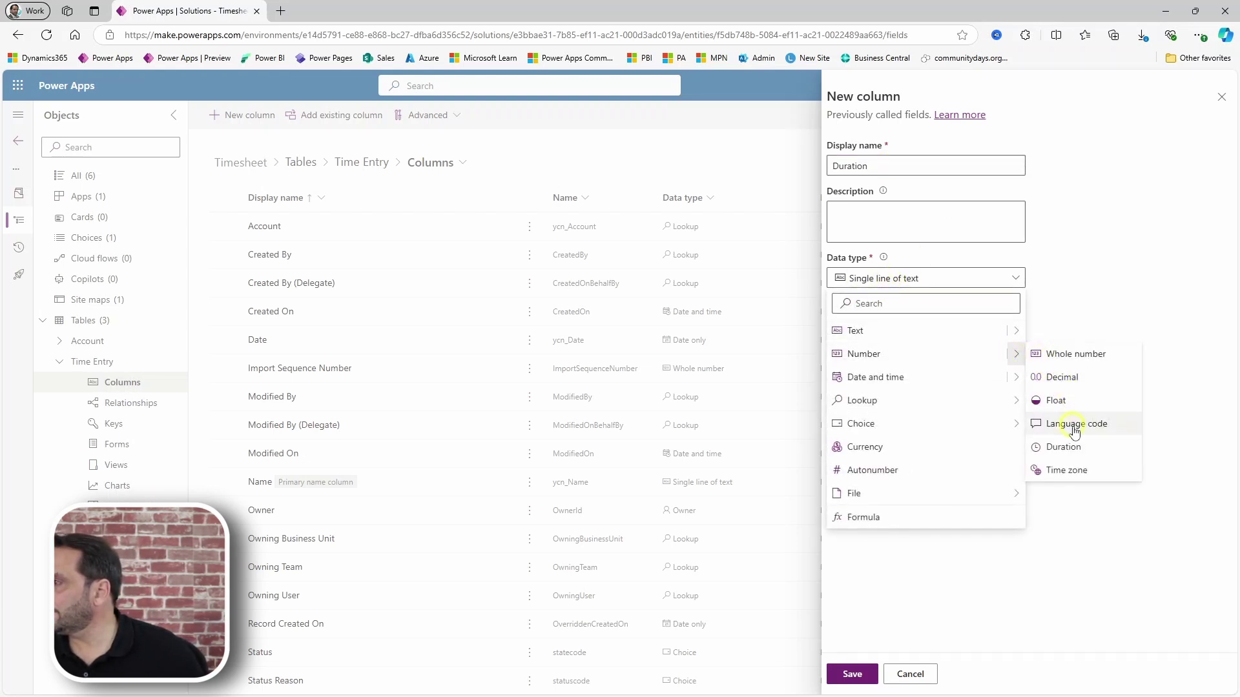
pyautogui.click(1069, 448)
pyautogui.click(856, 674)
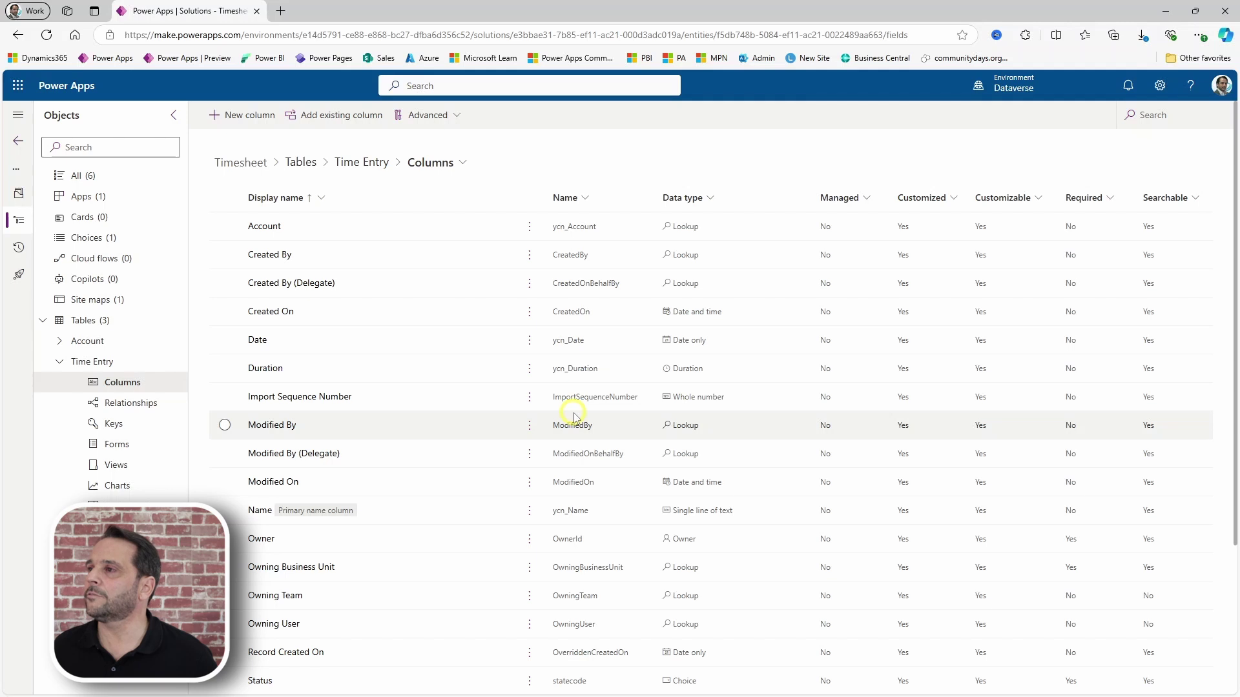
pyautogui.click(59, 363)
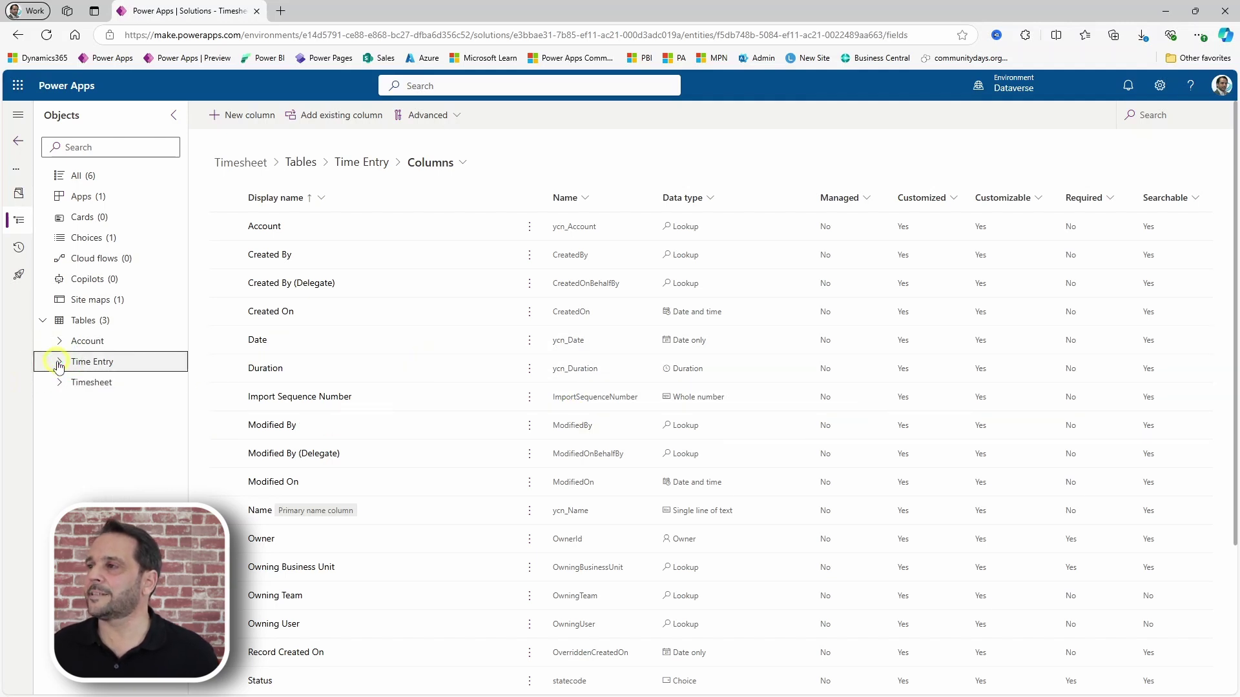
# - Open the Time Entry main Information form and place the Duration column on it
pyautogui.click(59, 364)
pyautogui.click(117, 443)
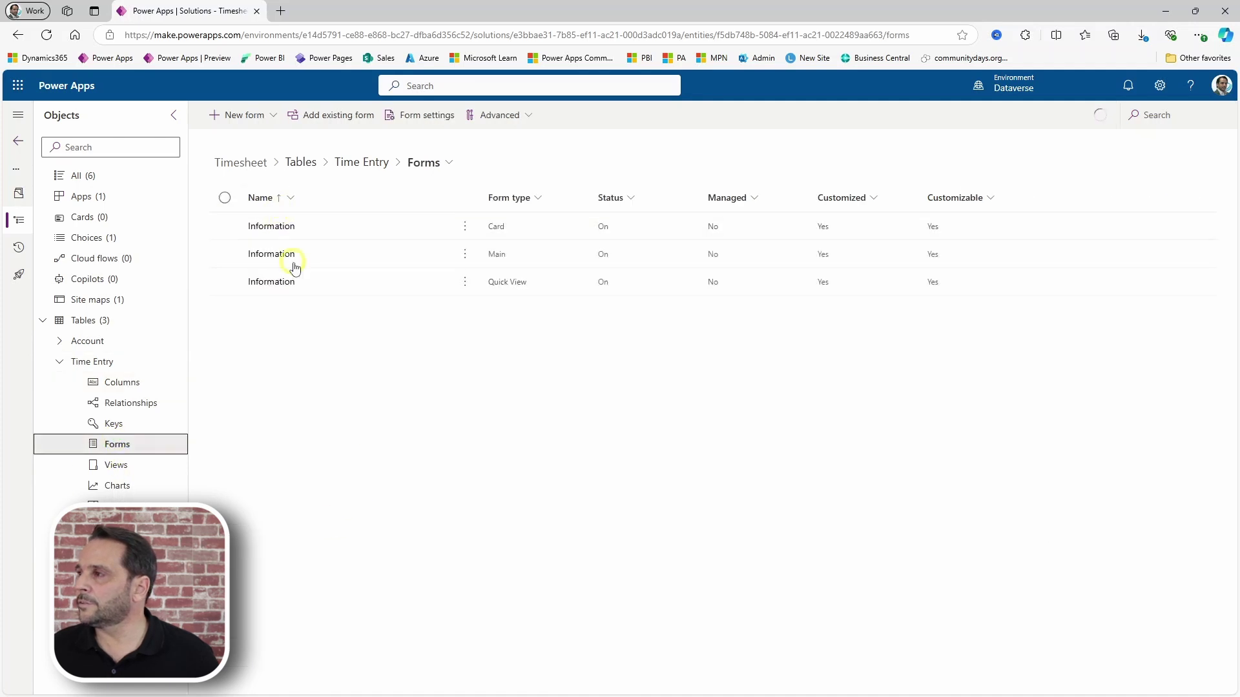
pyautogui.click(273, 259)
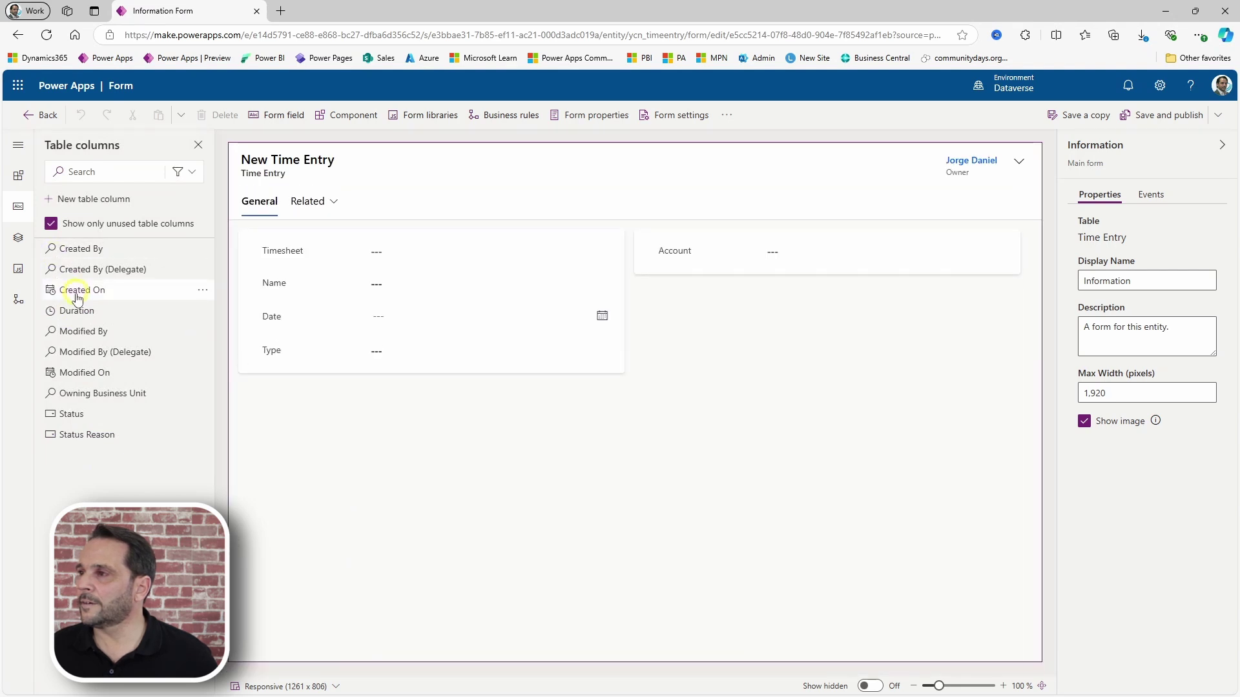
pyautogui.moveTo(72, 311); pyautogui.dragTo(363, 361)
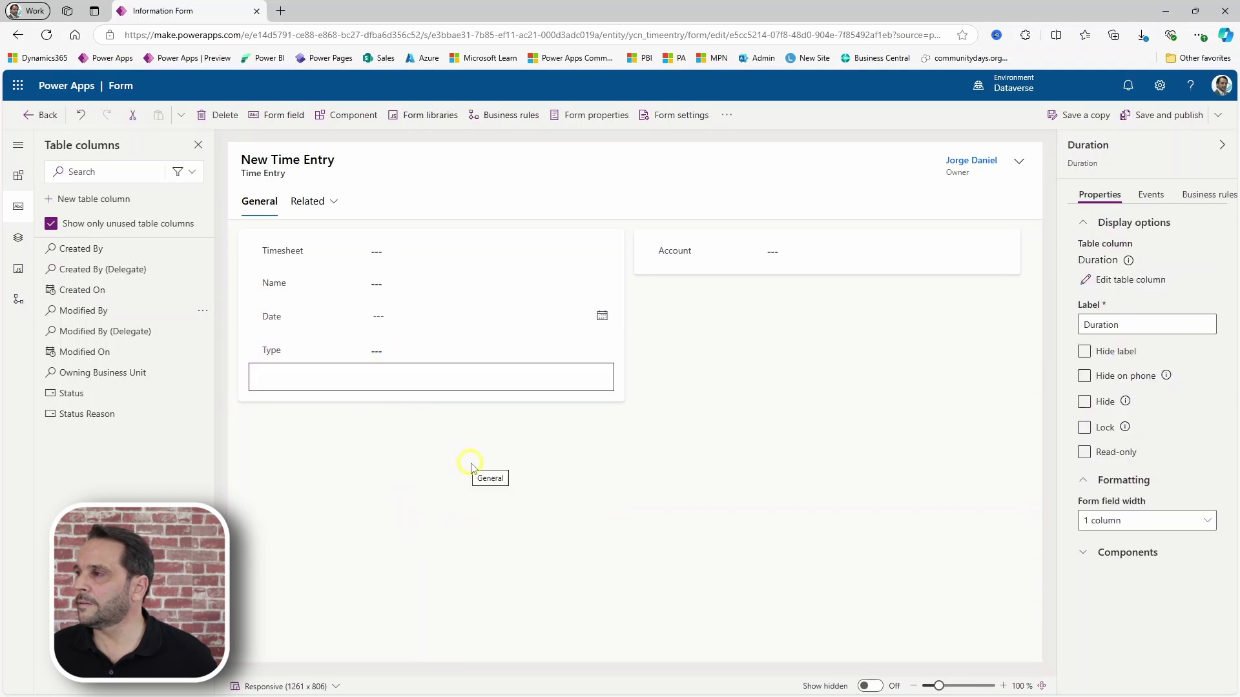
# - Move the Timesheet field into the form header and publish the Time Entry form
pyautogui.click(291, 252)
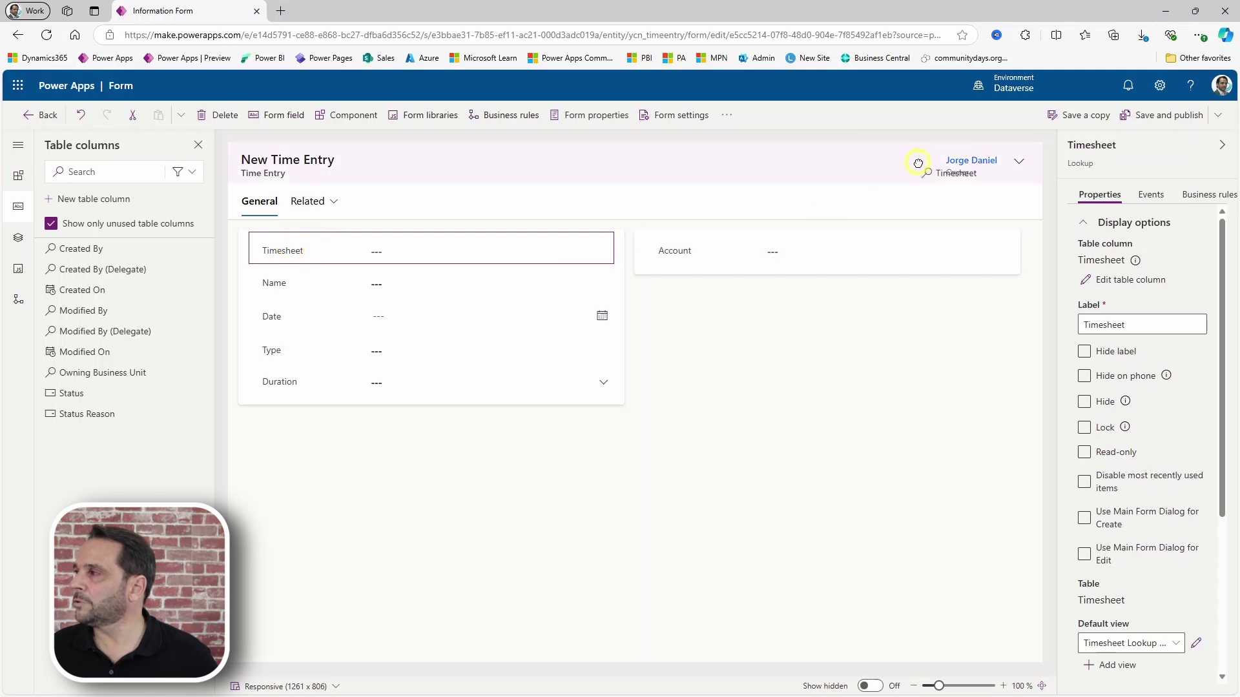
pyautogui.click(897, 310)
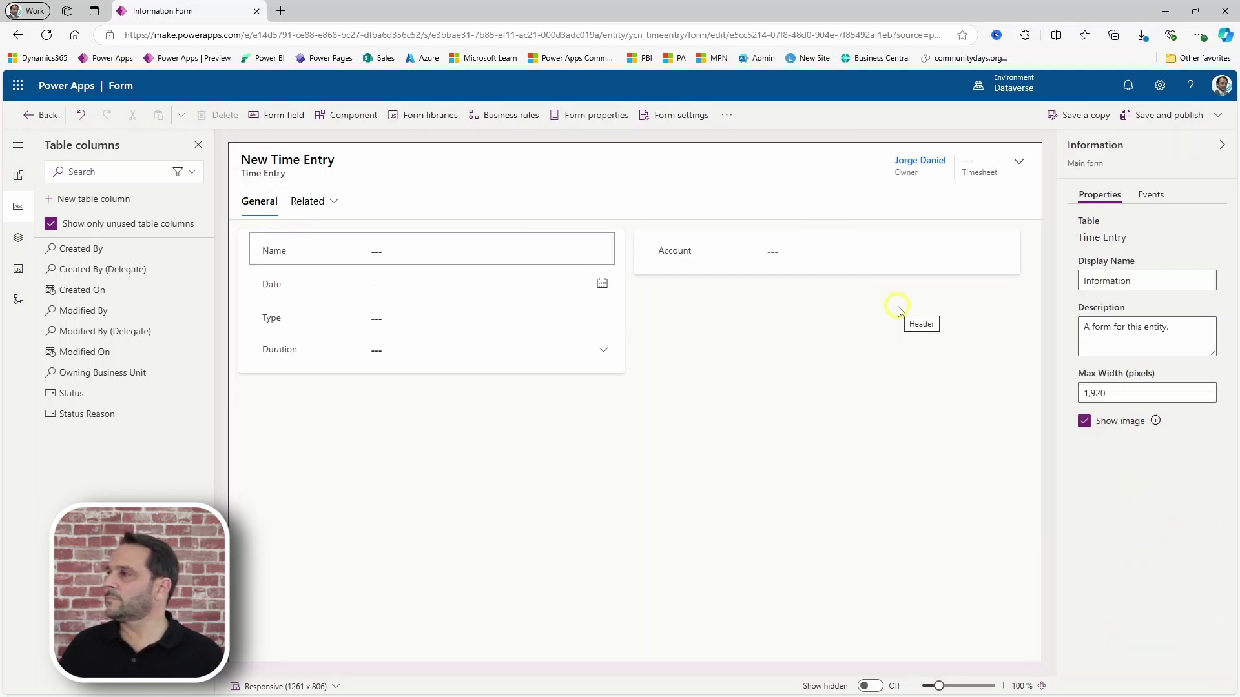
pyautogui.click(1165, 116)
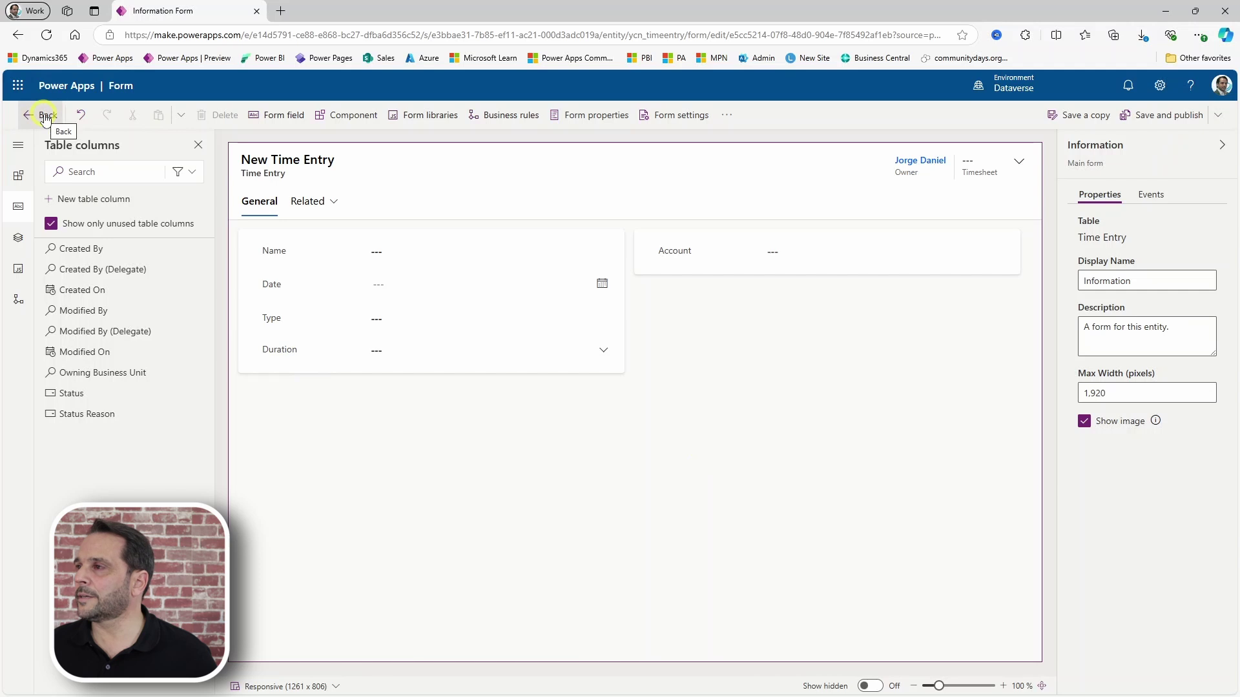
pyautogui.click(46, 116)
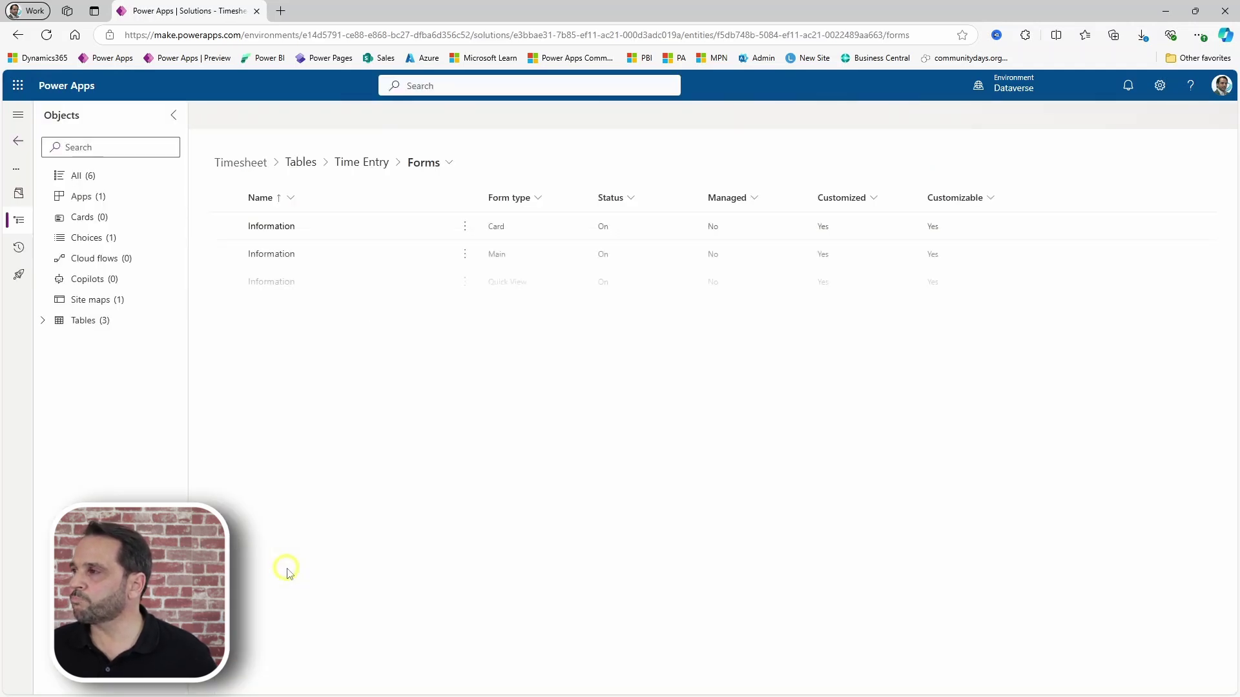
# - Go to the Timesheet table's forms and open its main Information form in the designer
pyautogui.click(43, 322)
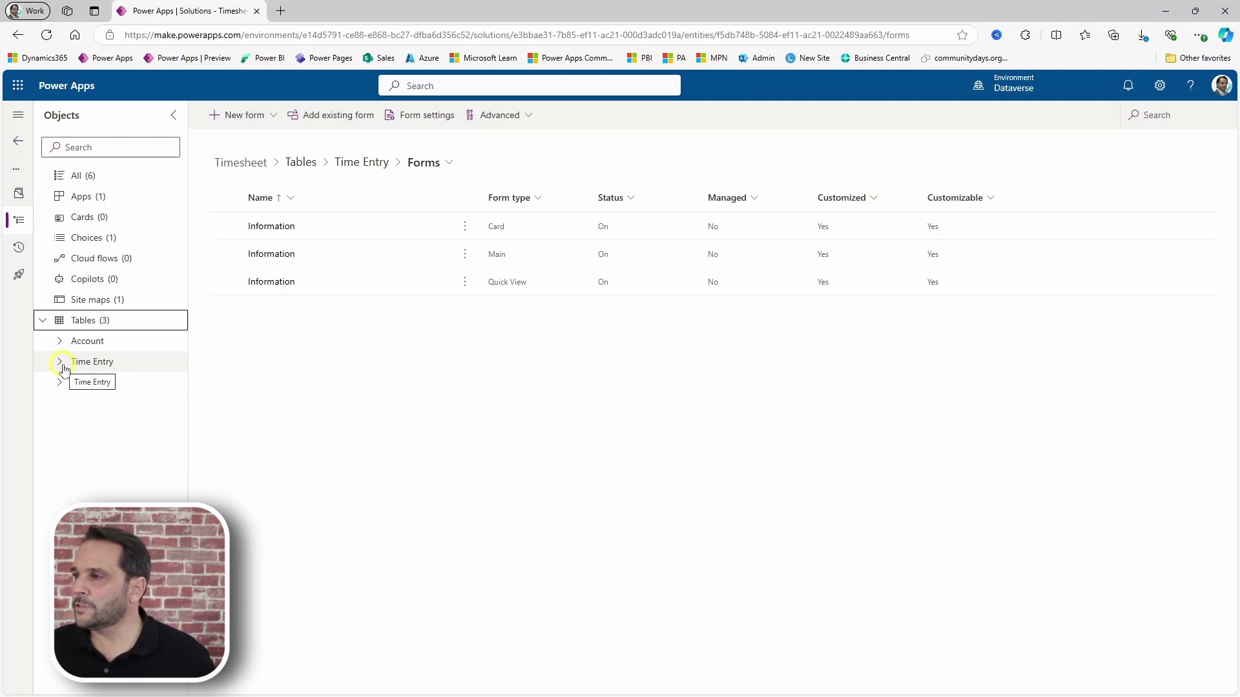
pyautogui.click(59, 363)
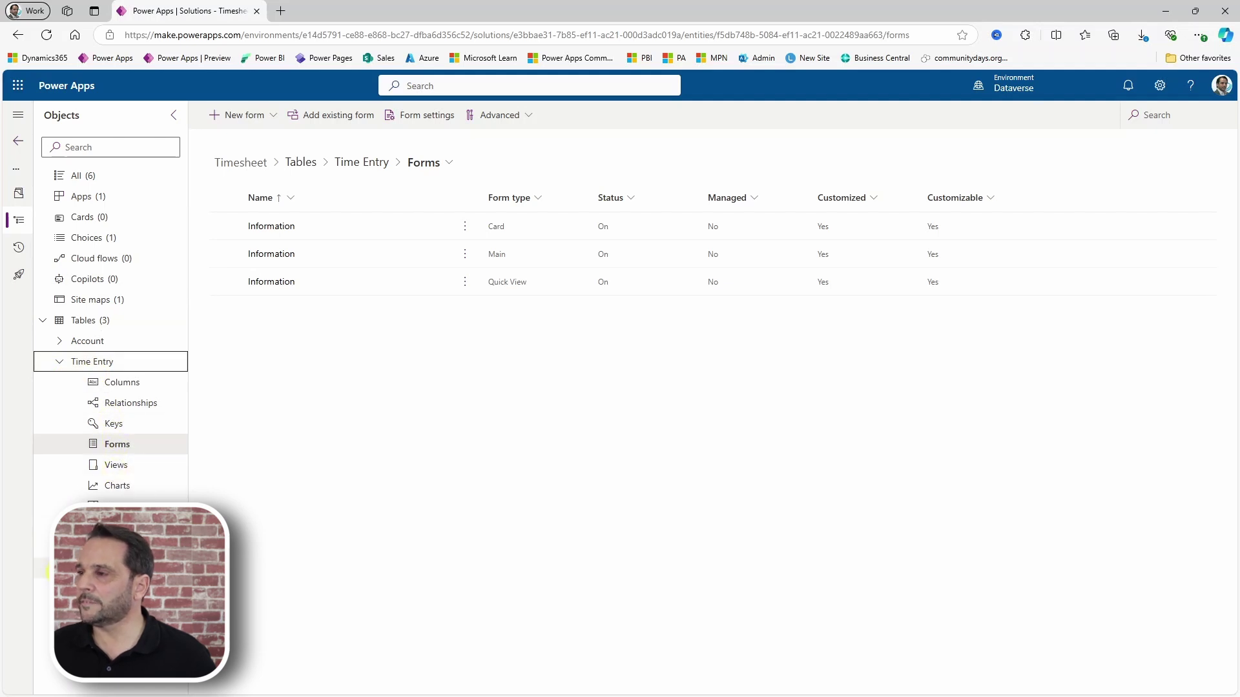
pyautogui.scroll(-1, 45, 568)
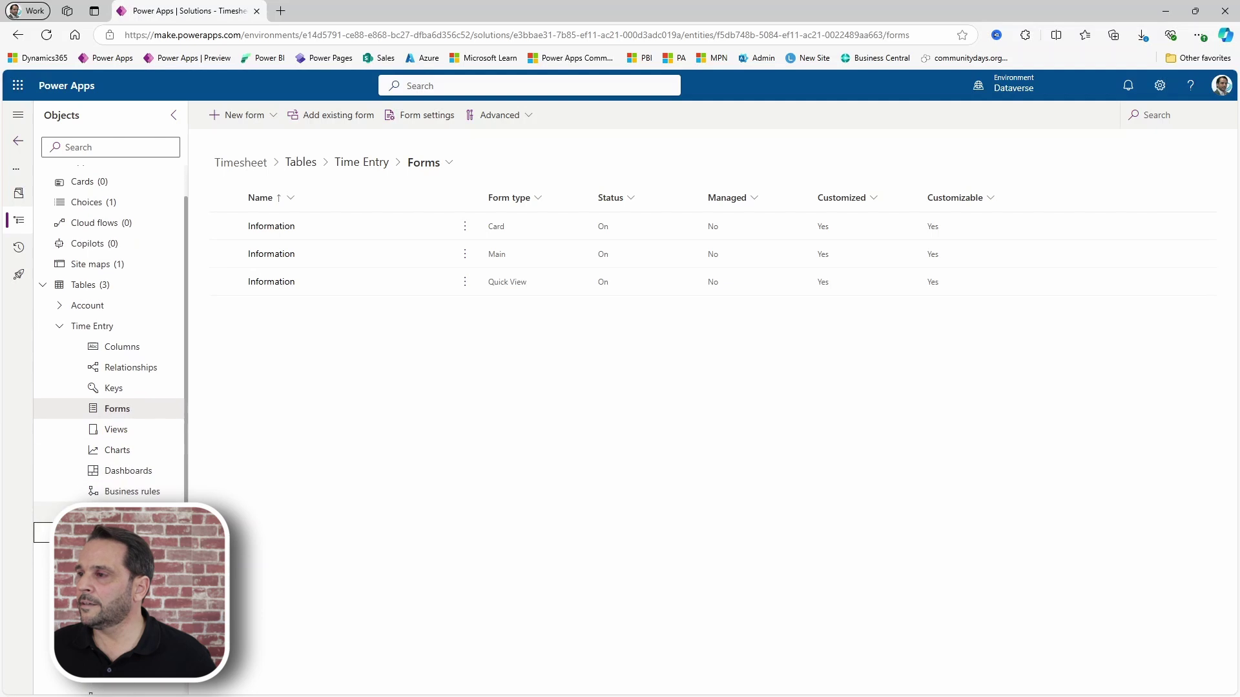
pyautogui.click(117, 581)
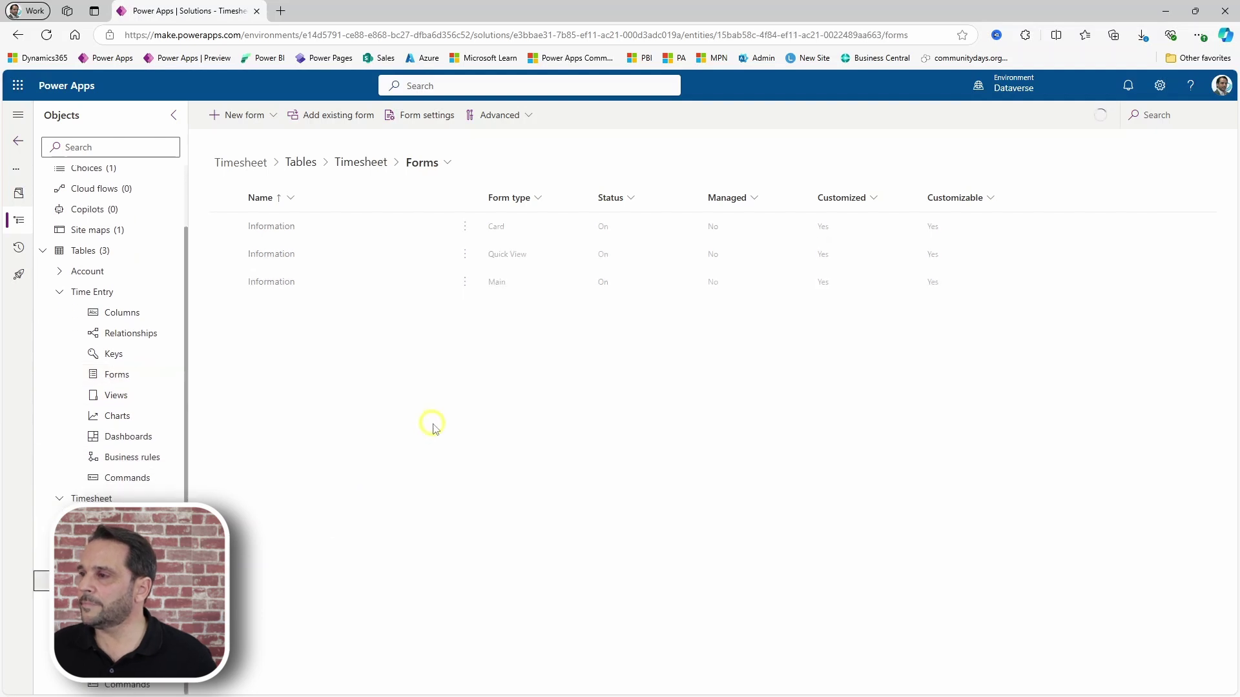
pyautogui.click(274, 286)
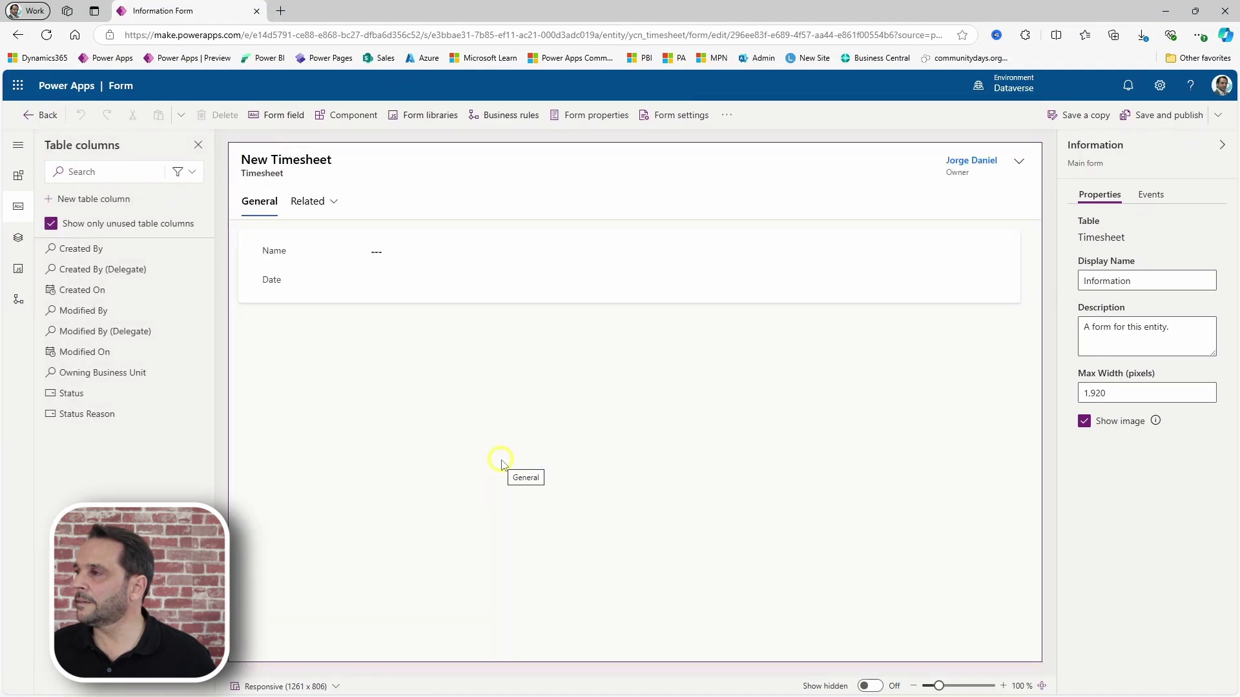
# - Give the General tab a 2-column layout with column widths 30 and 70
pyautogui.click(523, 430)
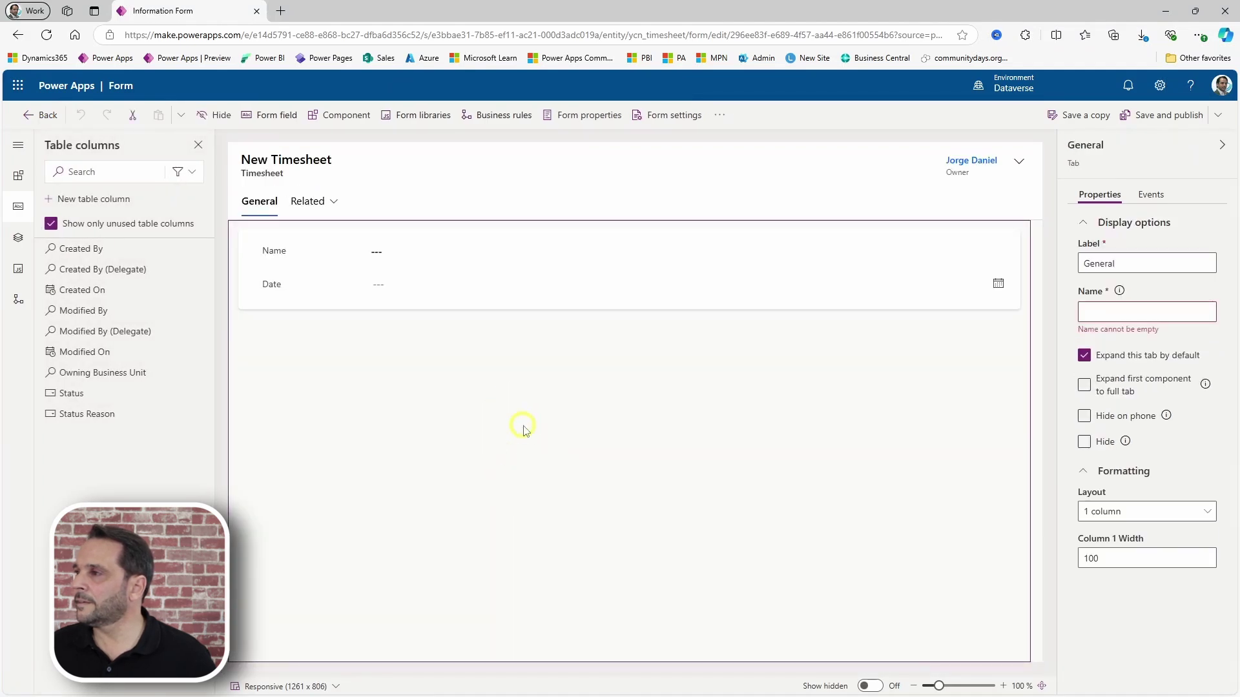
pyautogui.click(1124, 510)
pyautogui.click(1182, 574)
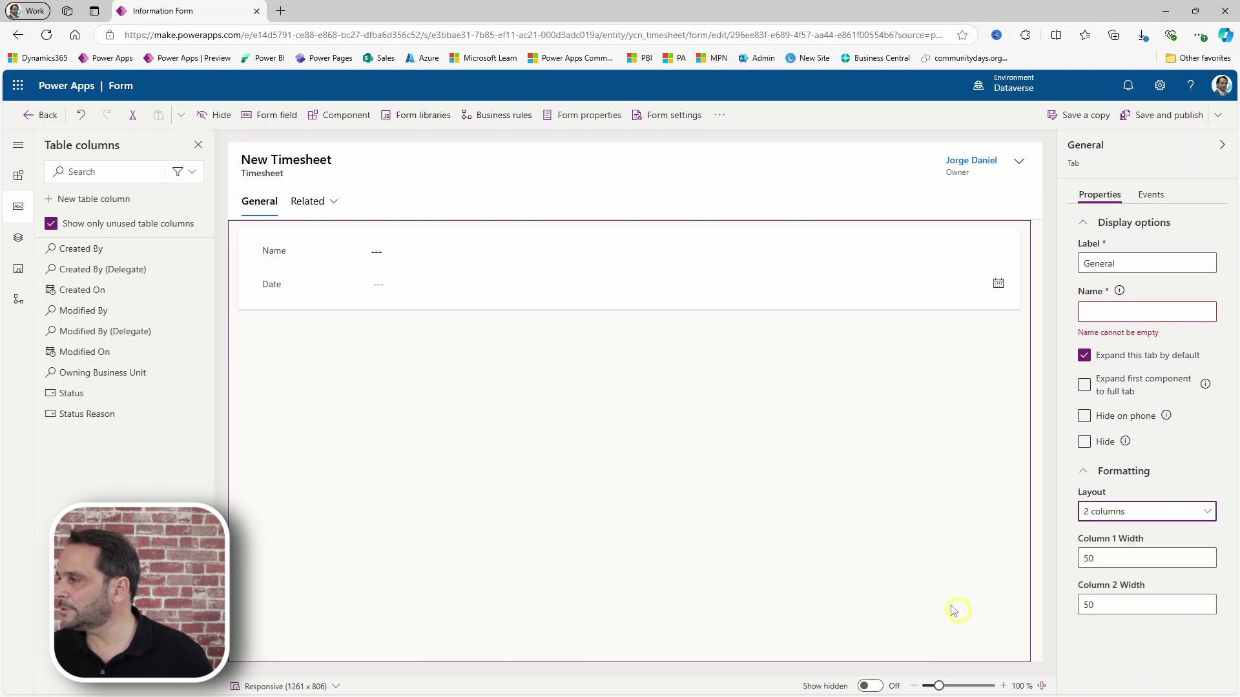
pyautogui.click(1103, 554)
pyautogui.doubleClick(1103, 555)
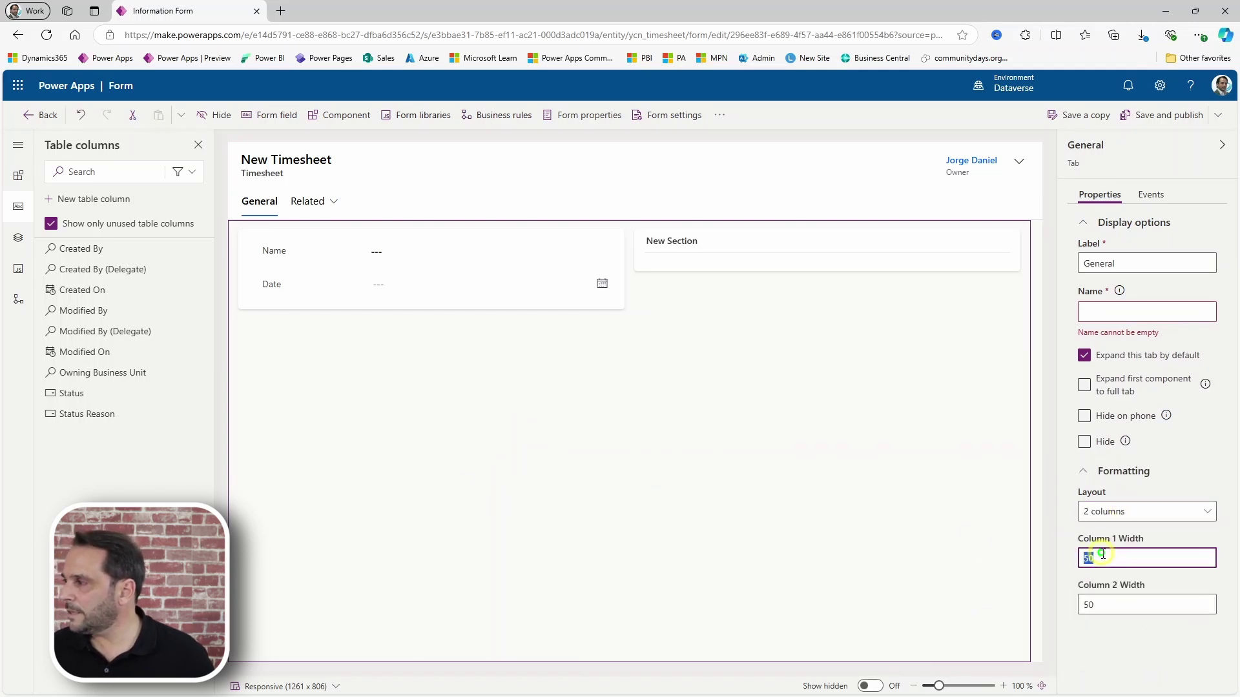
pyautogui.write('30')
pyautogui.press('Tab')
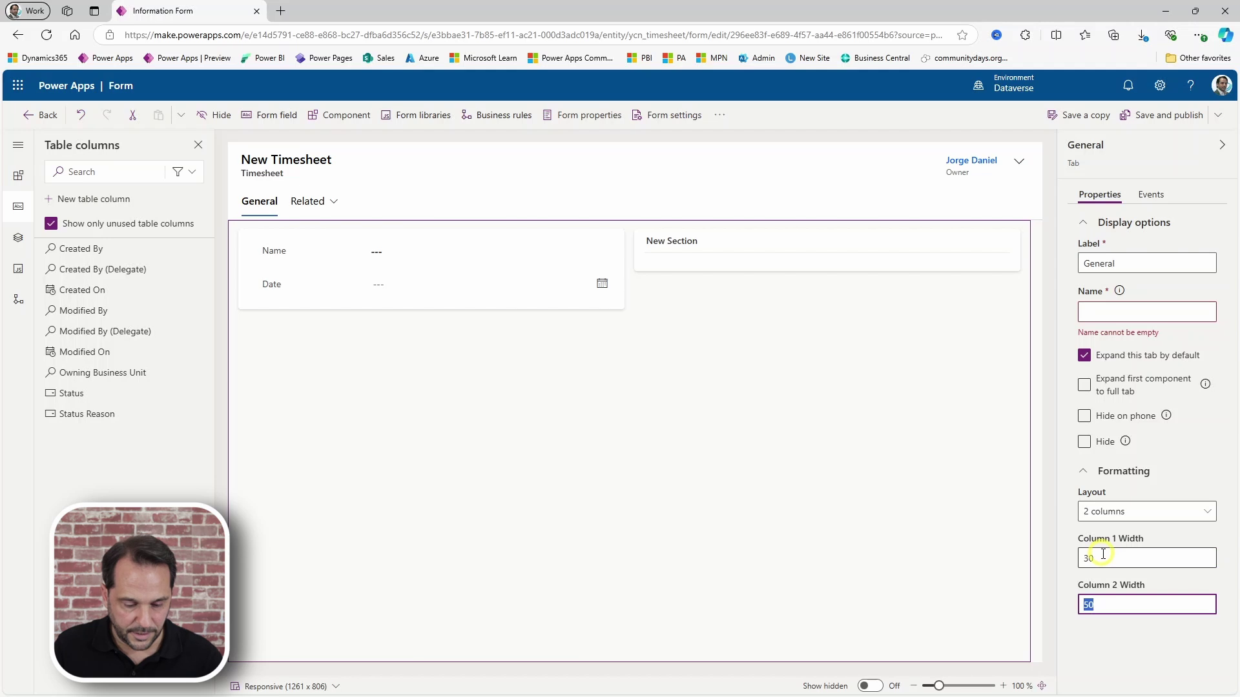
pyautogui.write('70')
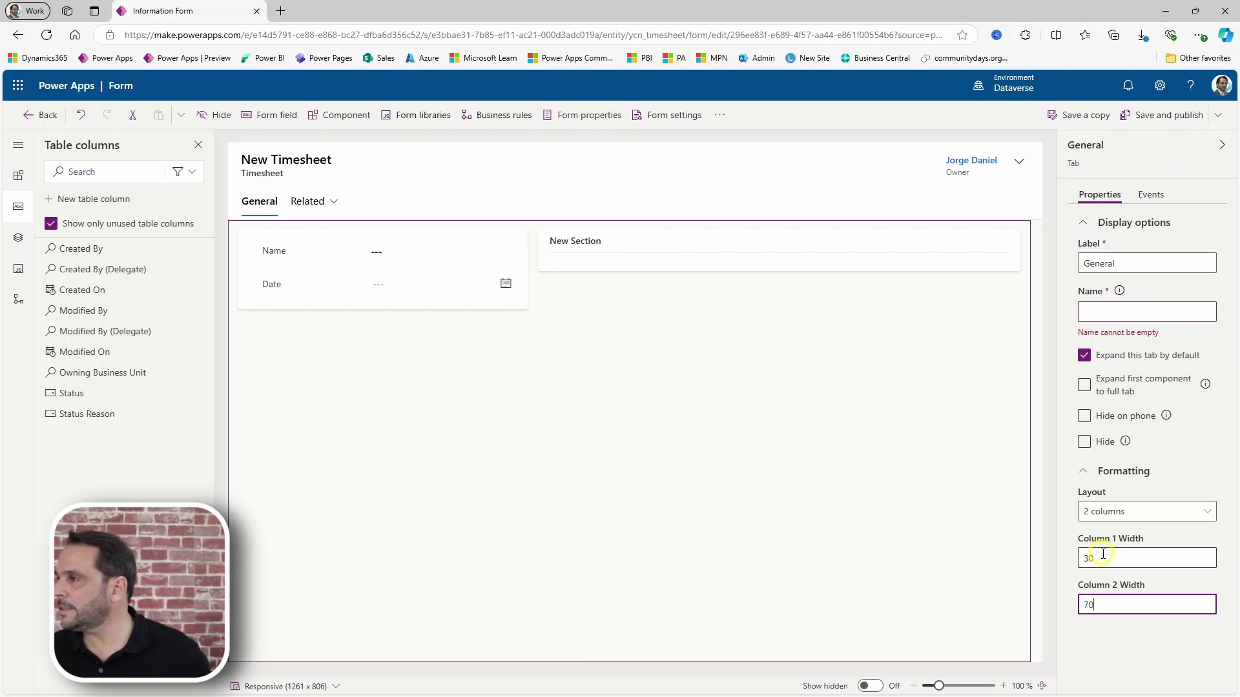
pyautogui.click(737, 341)
pyautogui.click(661, 267)
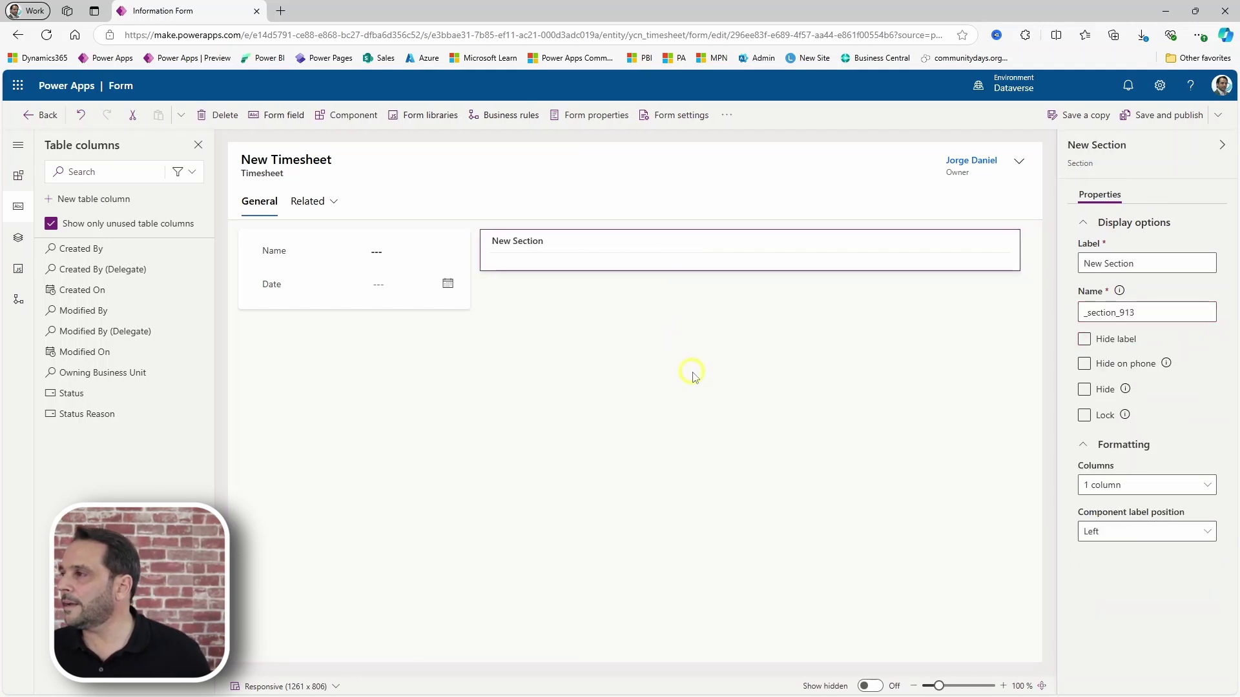
pyautogui.click(18, 175)
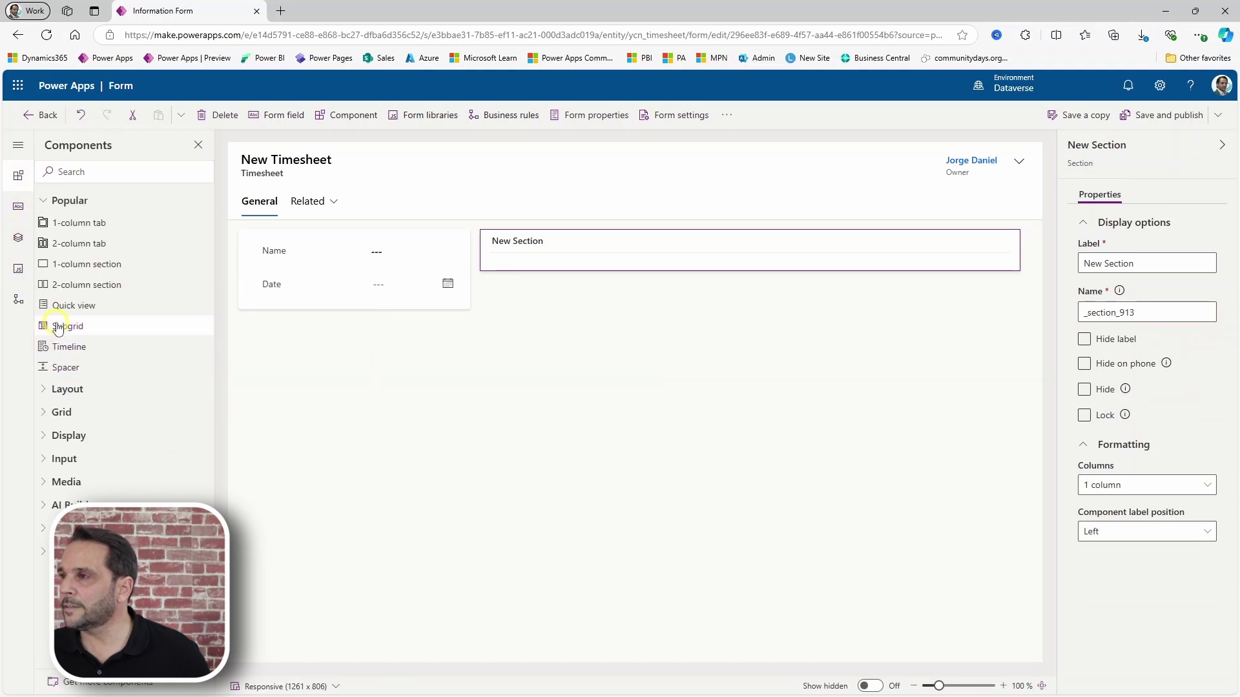
# - Add a subgrid showing only related Time Entries to the new section
pyautogui.click(47, 326)
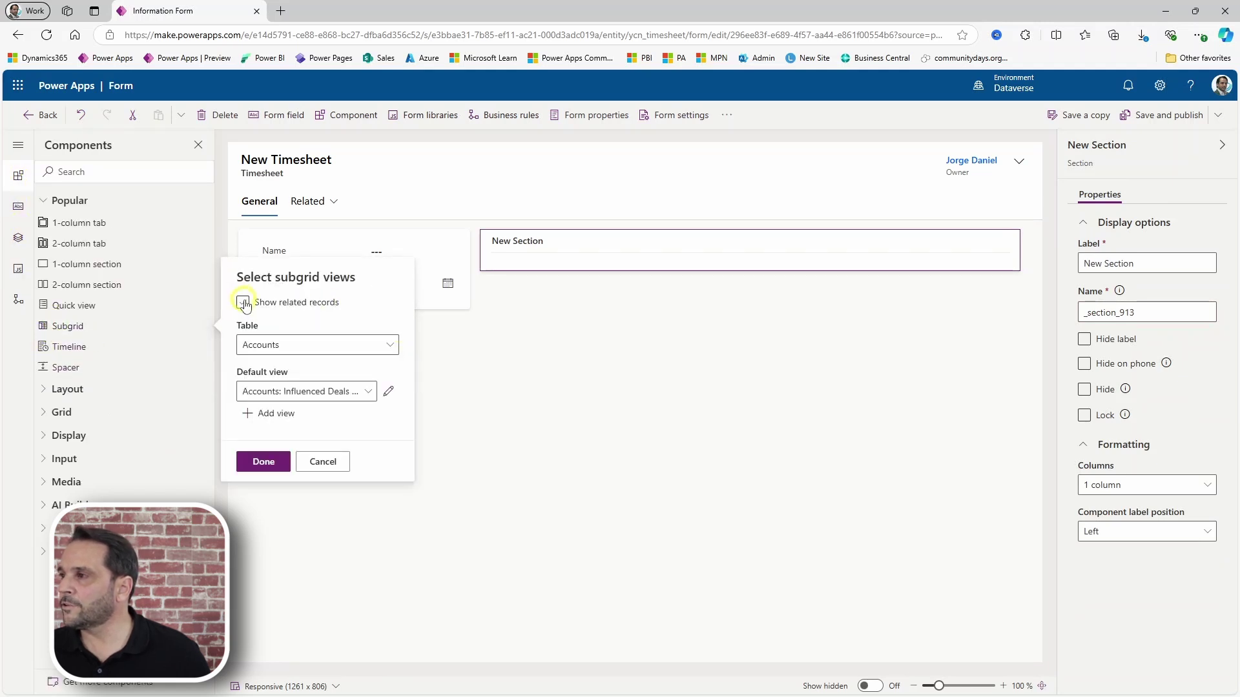
pyautogui.click(243, 303)
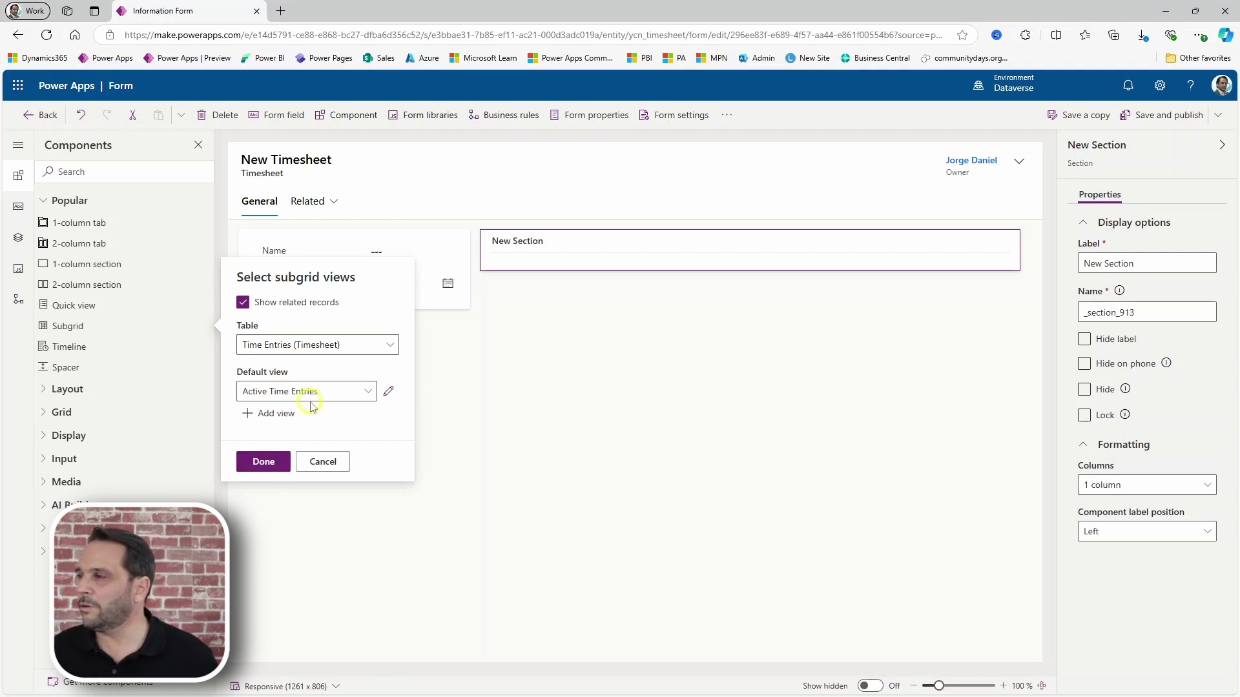
pyautogui.click(259, 461)
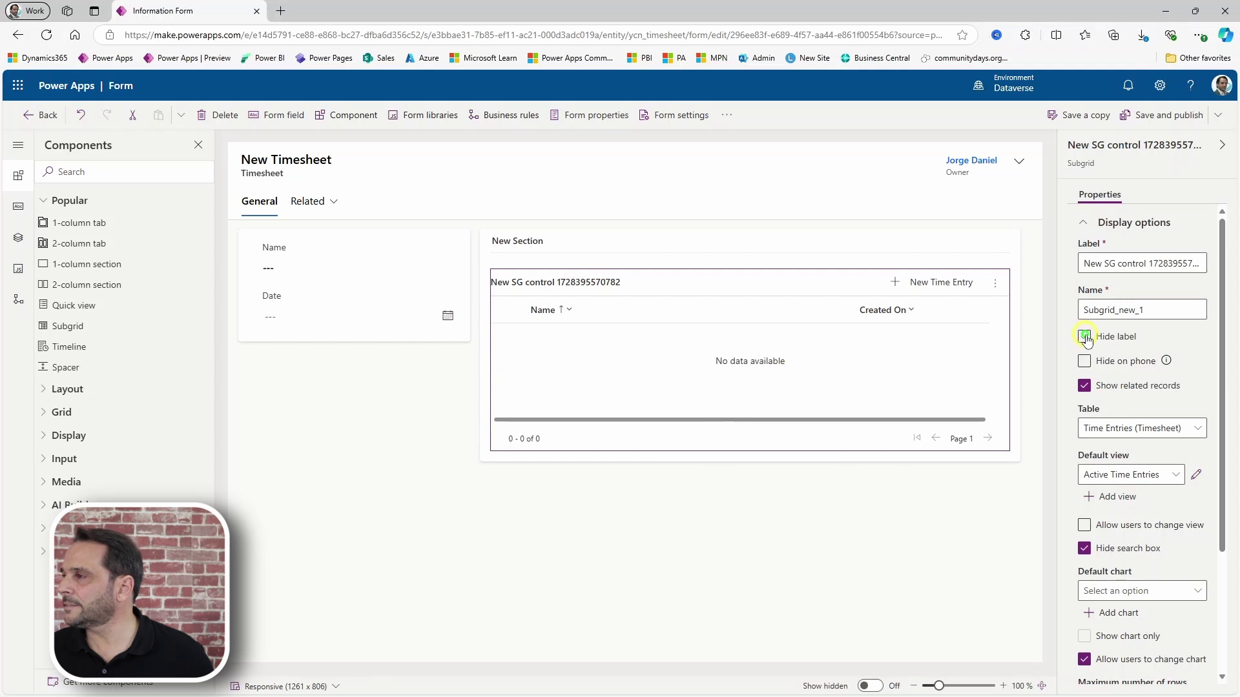
# - Label the subgrid's section 'Time Entries' and save and publish the Timesheet form
pyautogui.click(633, 240)
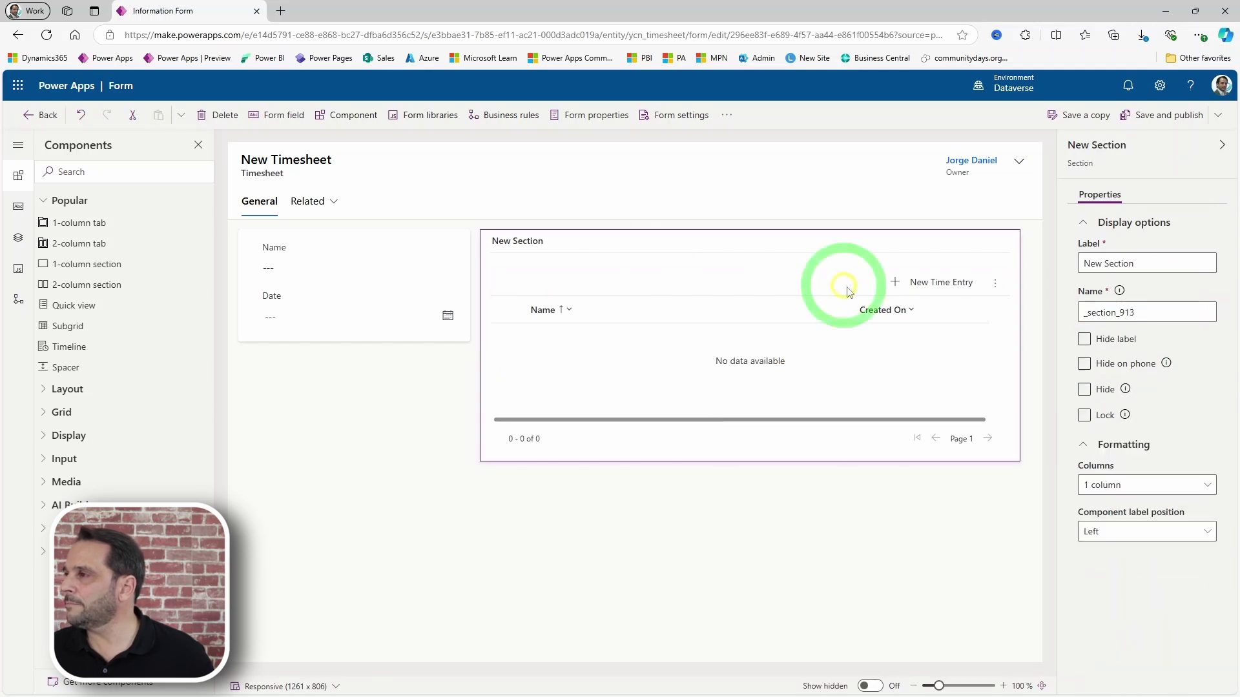
pyautogui.tripleClick(1158, 264)
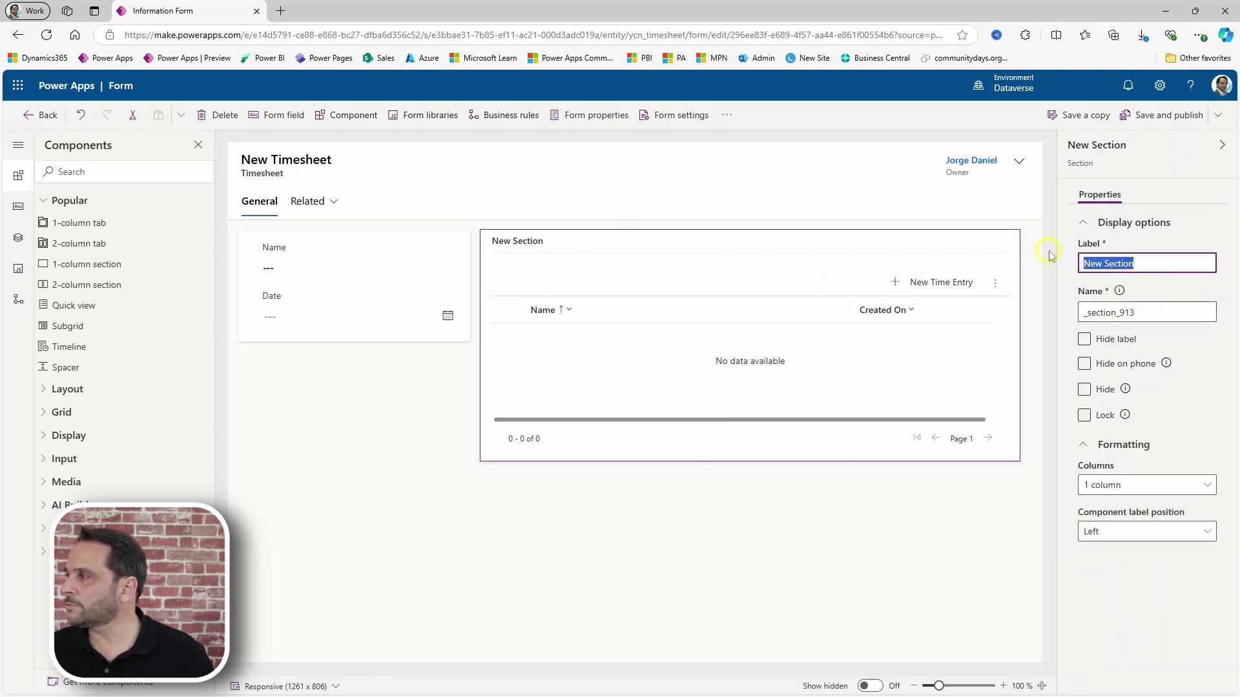
pyautogui.write('Time')
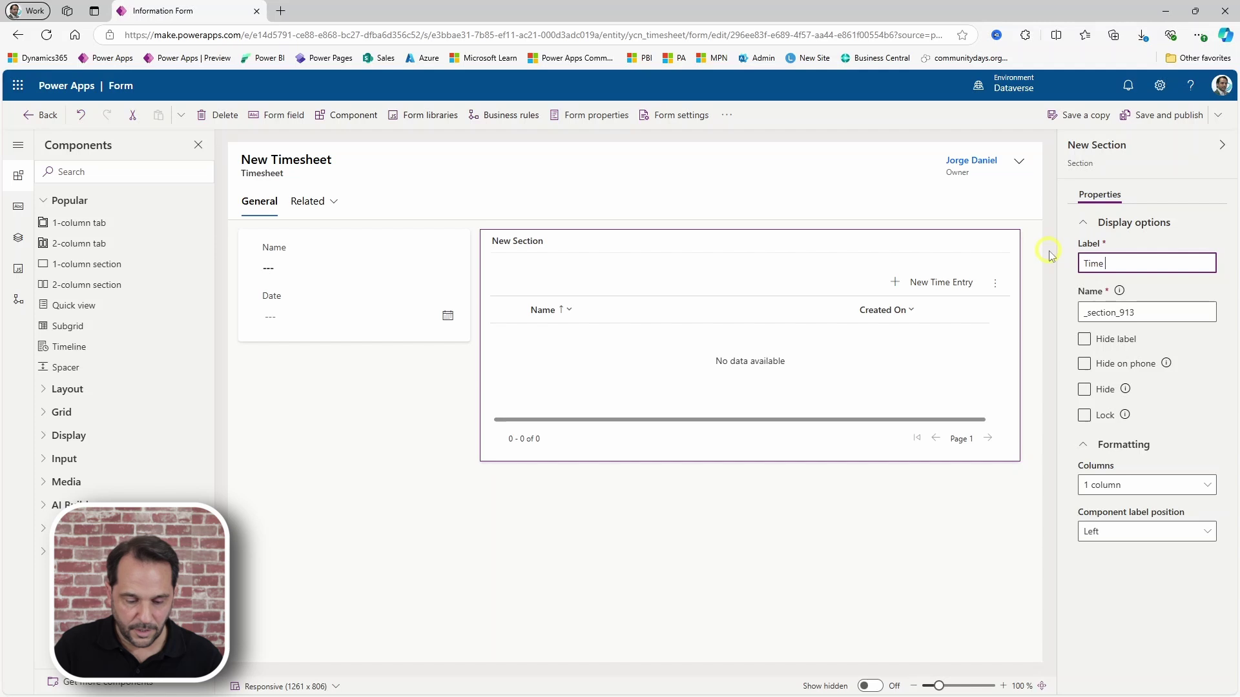
pyautogui.write(' Entries')
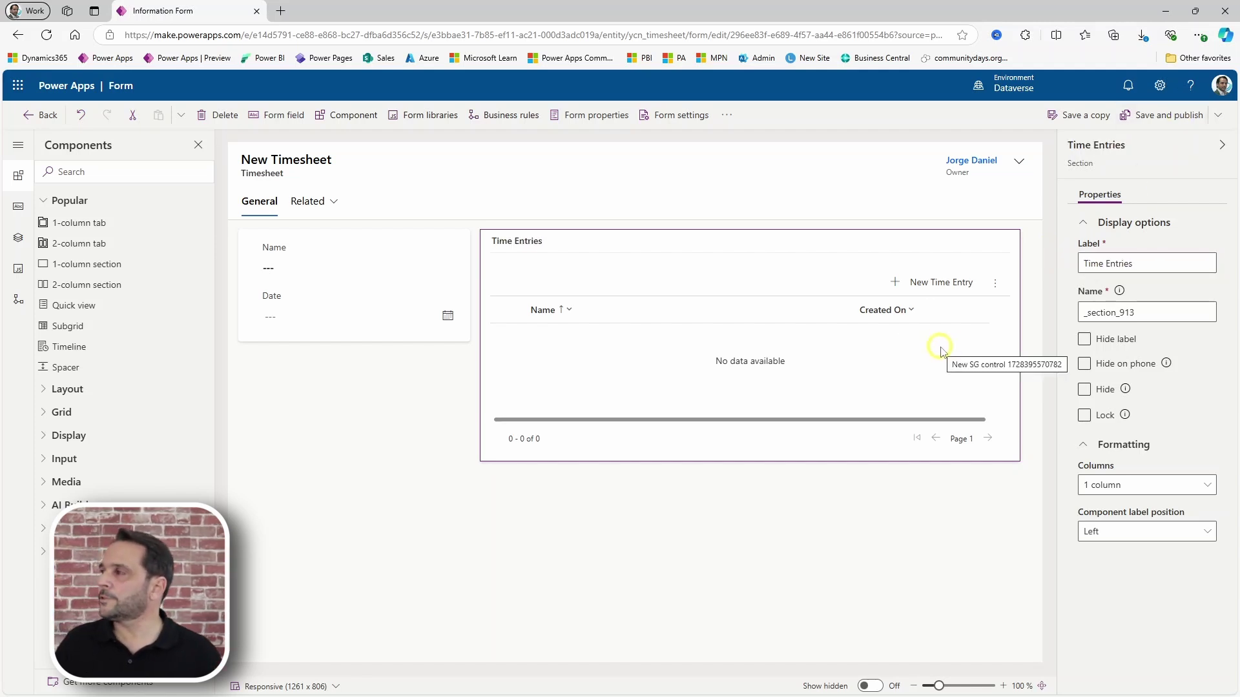
pyautogui.click(1155, 123)
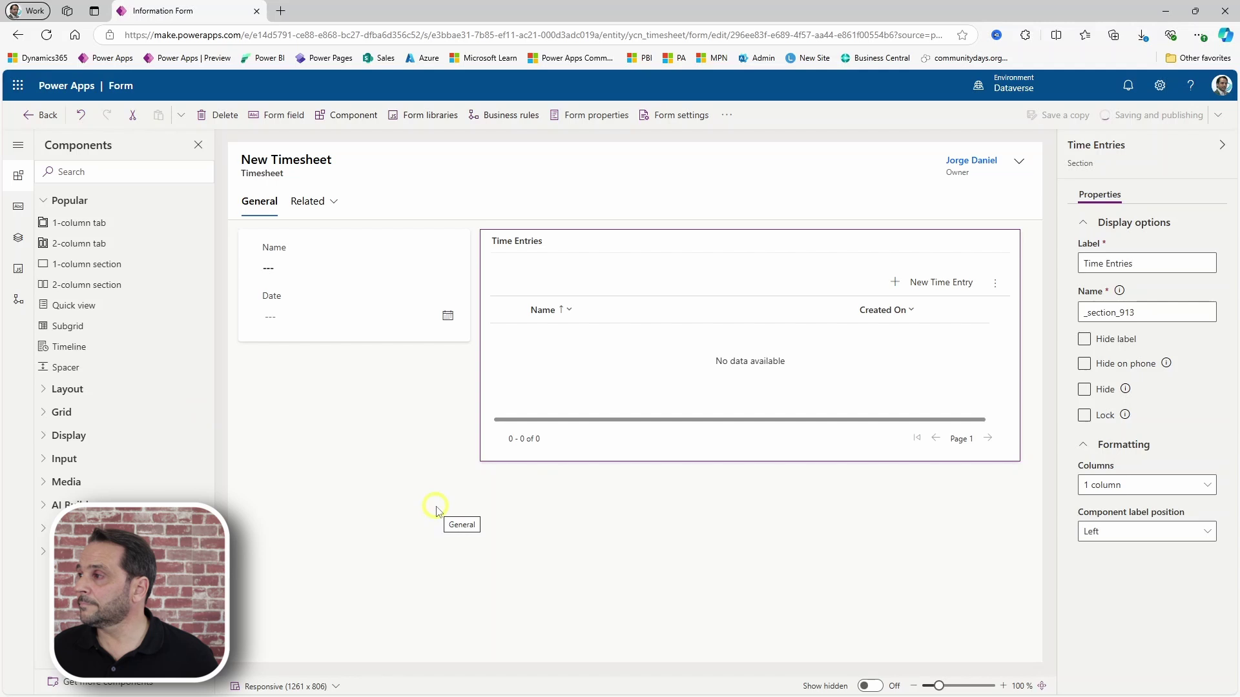
pyautogui.click(40, 115)
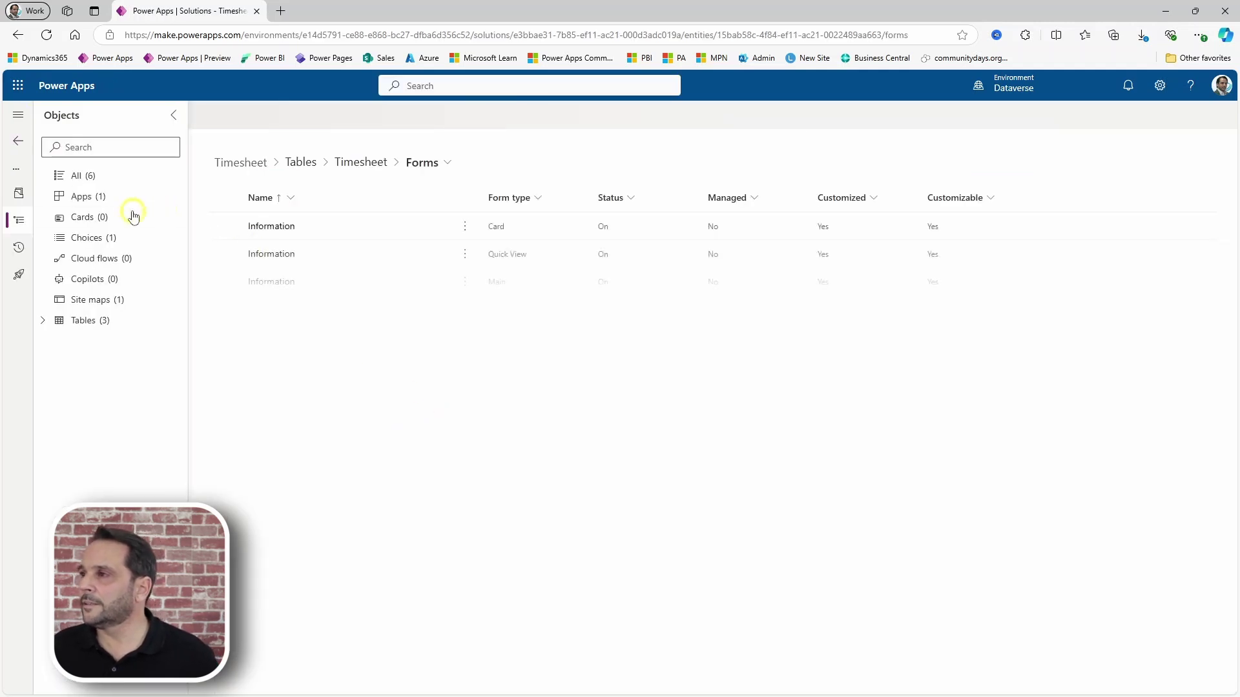
# - Play the Timesheet app from the solution's Apps list
pyautogui.click(87, 197)
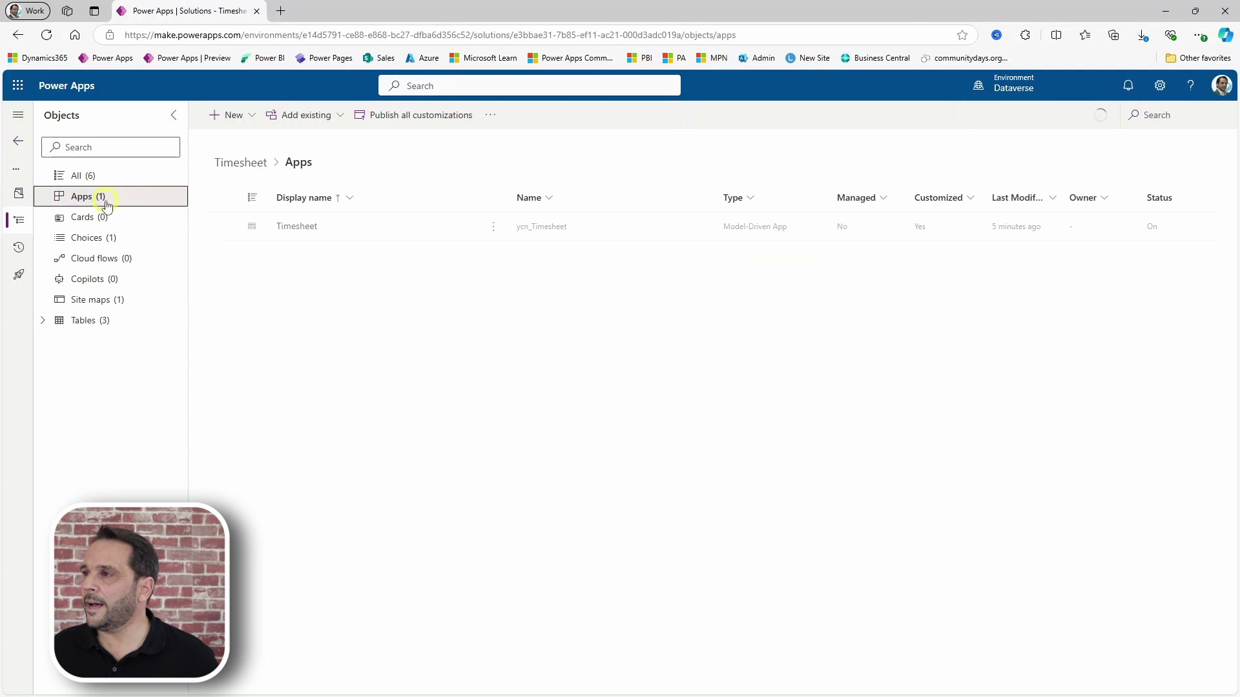
pyautogui.click(501, 230)
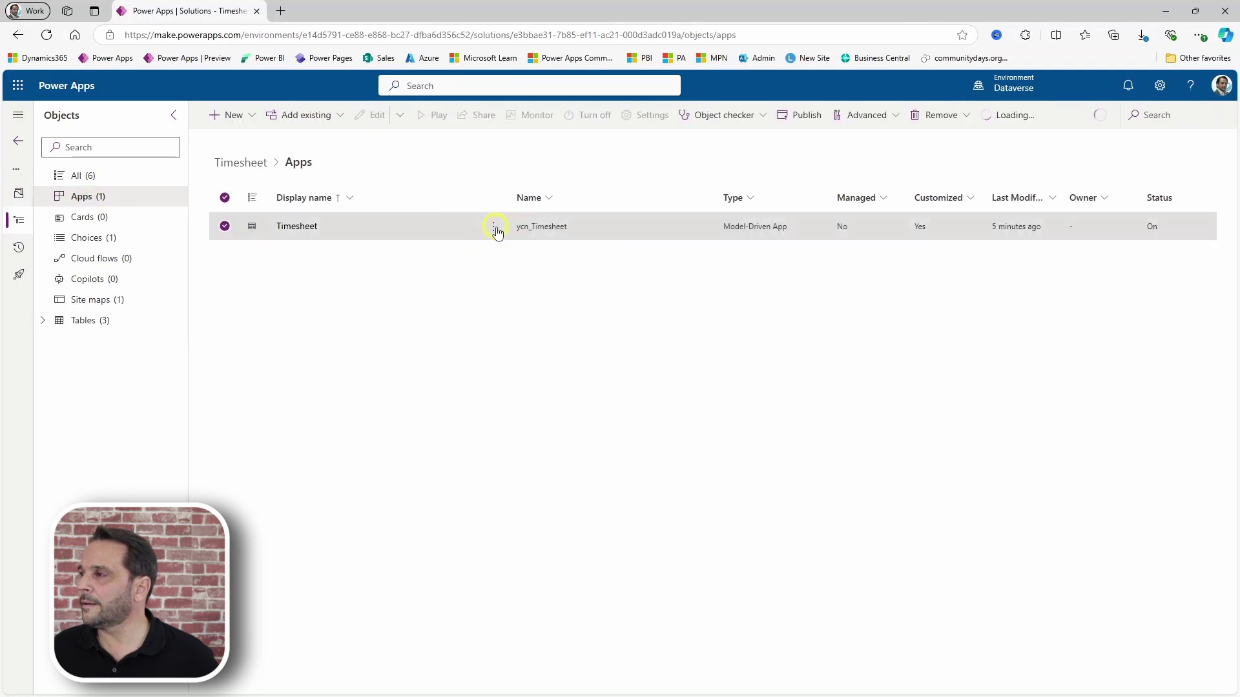
pyautogui.click(493, 231)
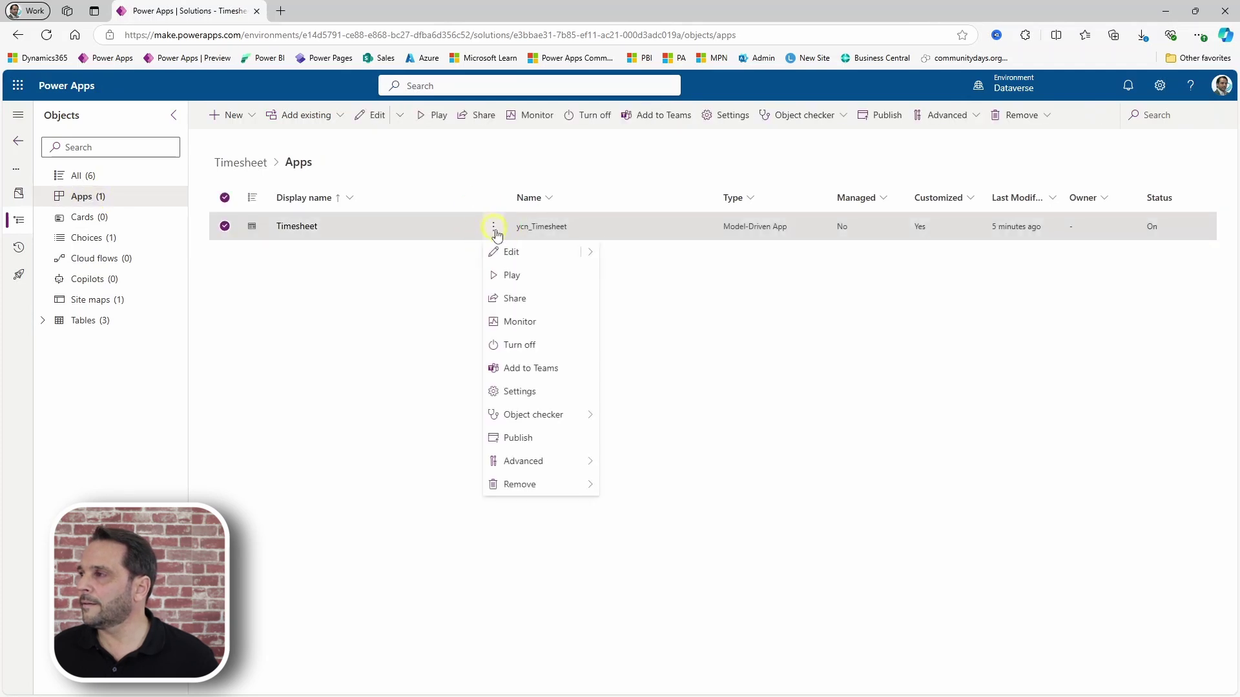
pyautogui.click(500, 274)
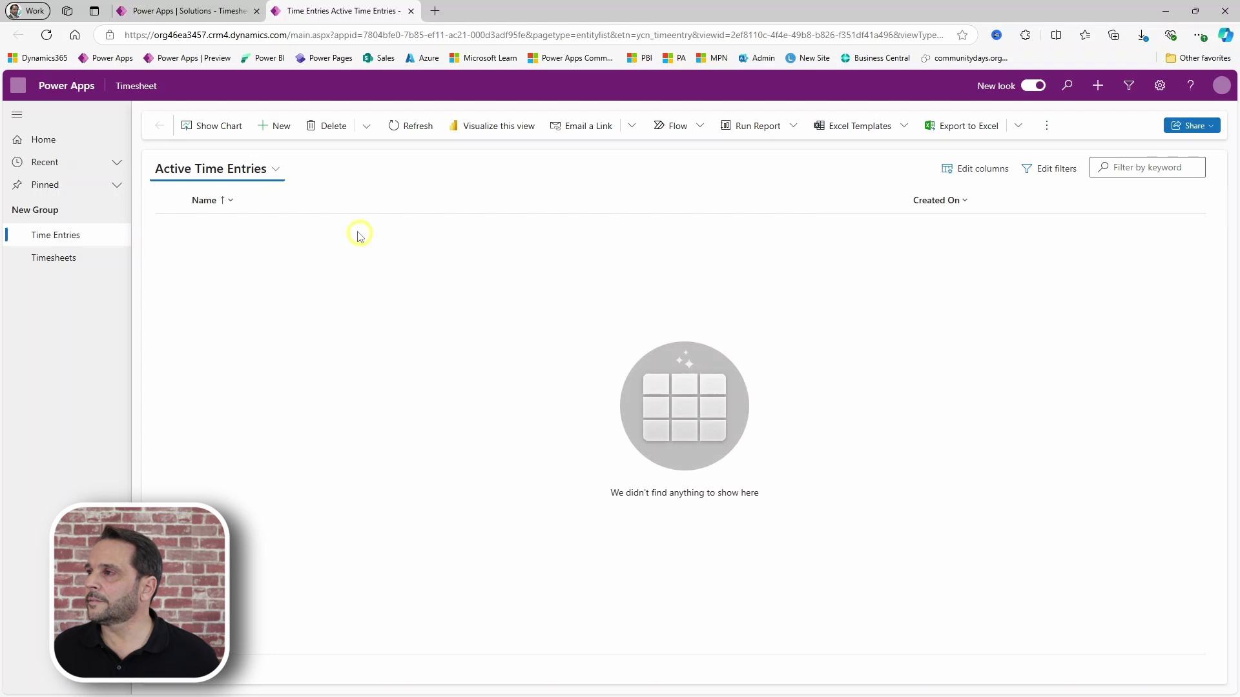
# - Create a new timesheet with Name 'Demo' and Date October 8, 2024, and save it
pyautogui.click(41, 258)
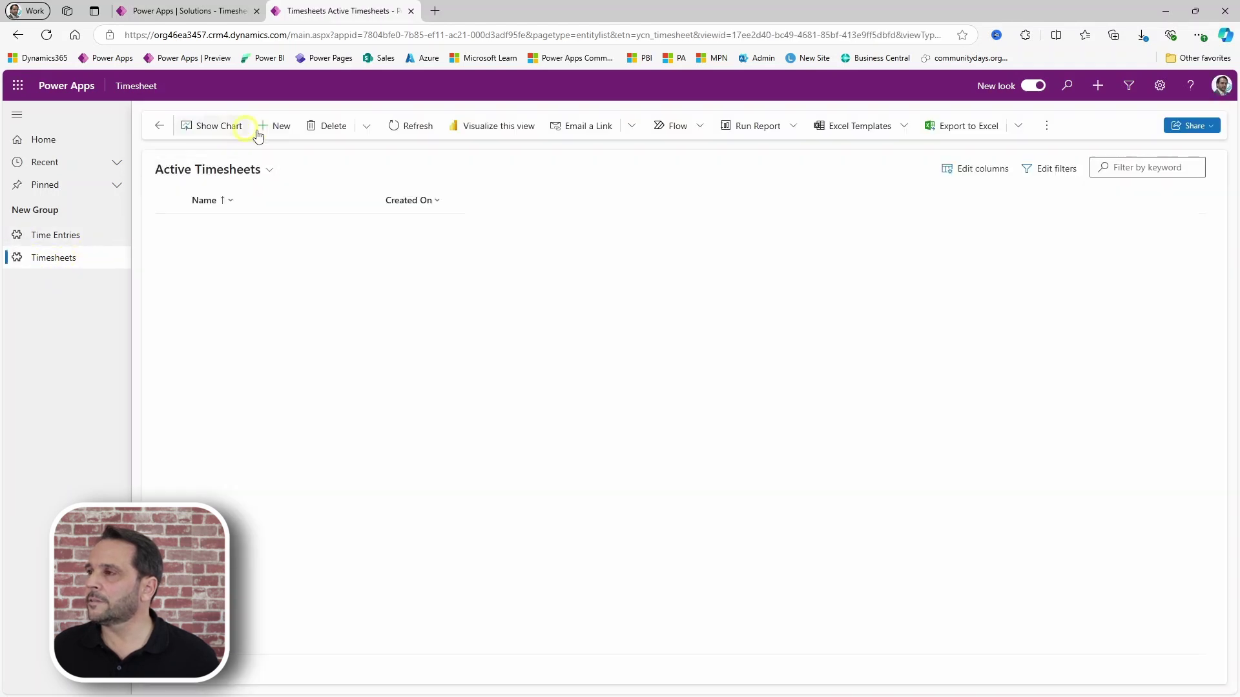
pyautogui.click(277, 125)
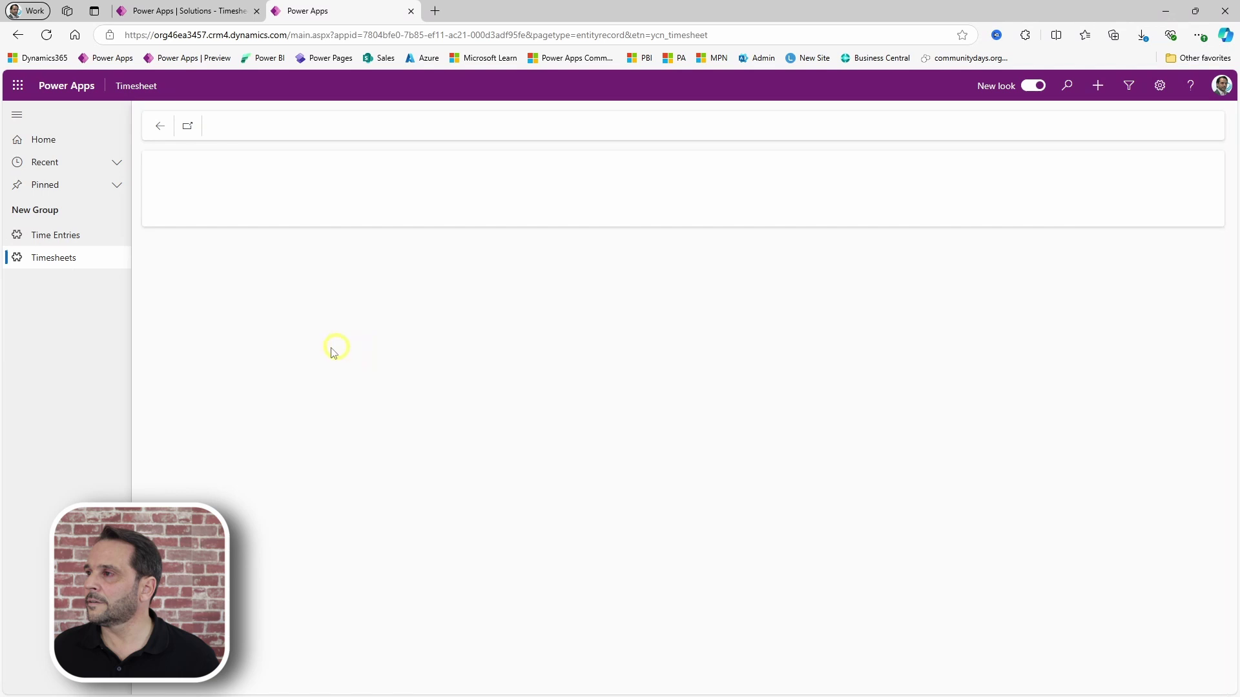
pyautogui.click(311, 266)
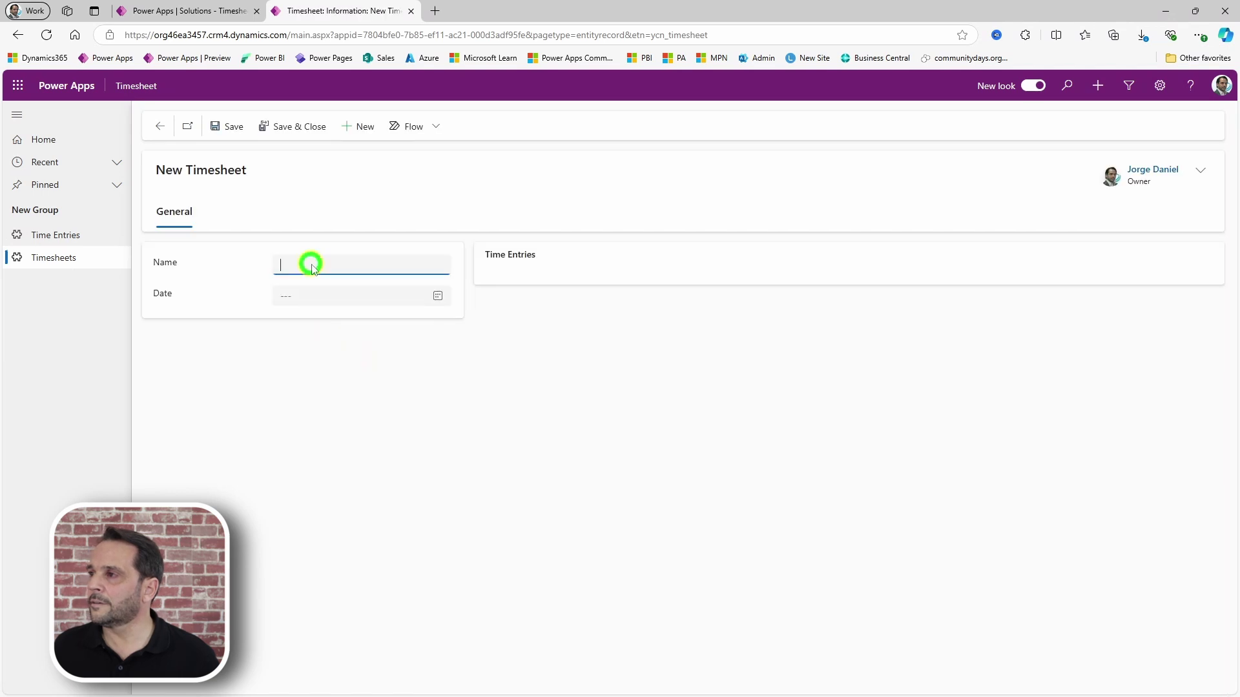
pyautogui.write('Demo')
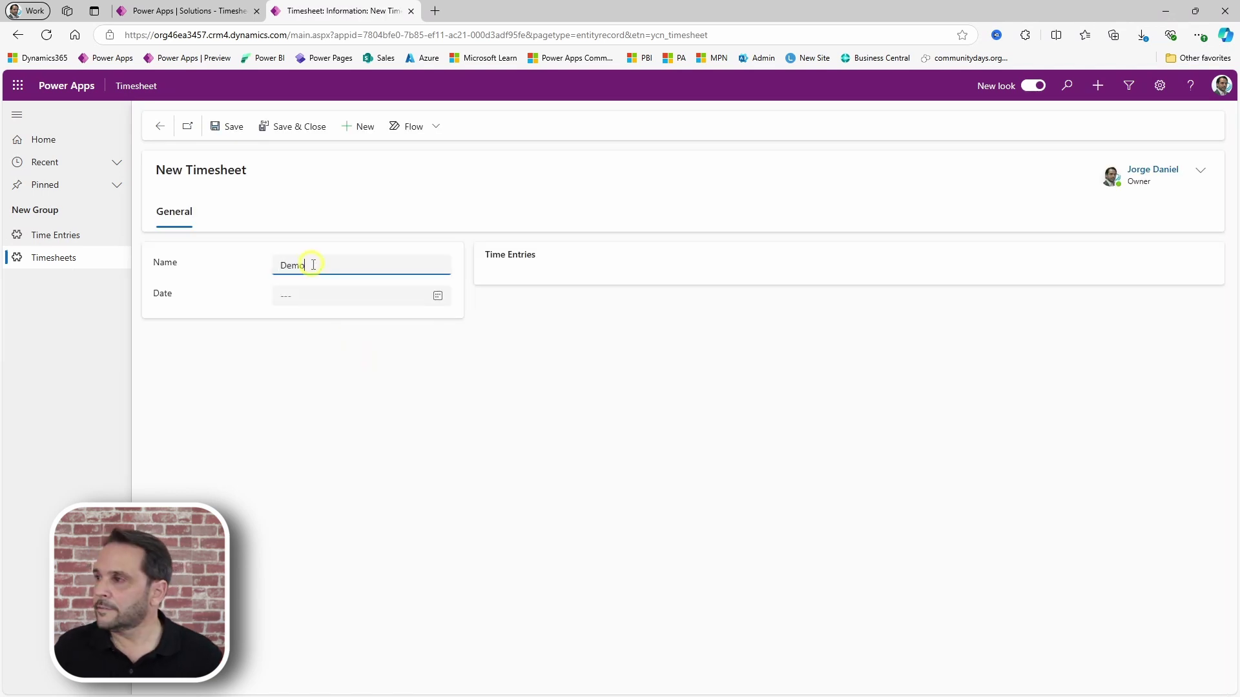
pyautogui.click(438, 297)
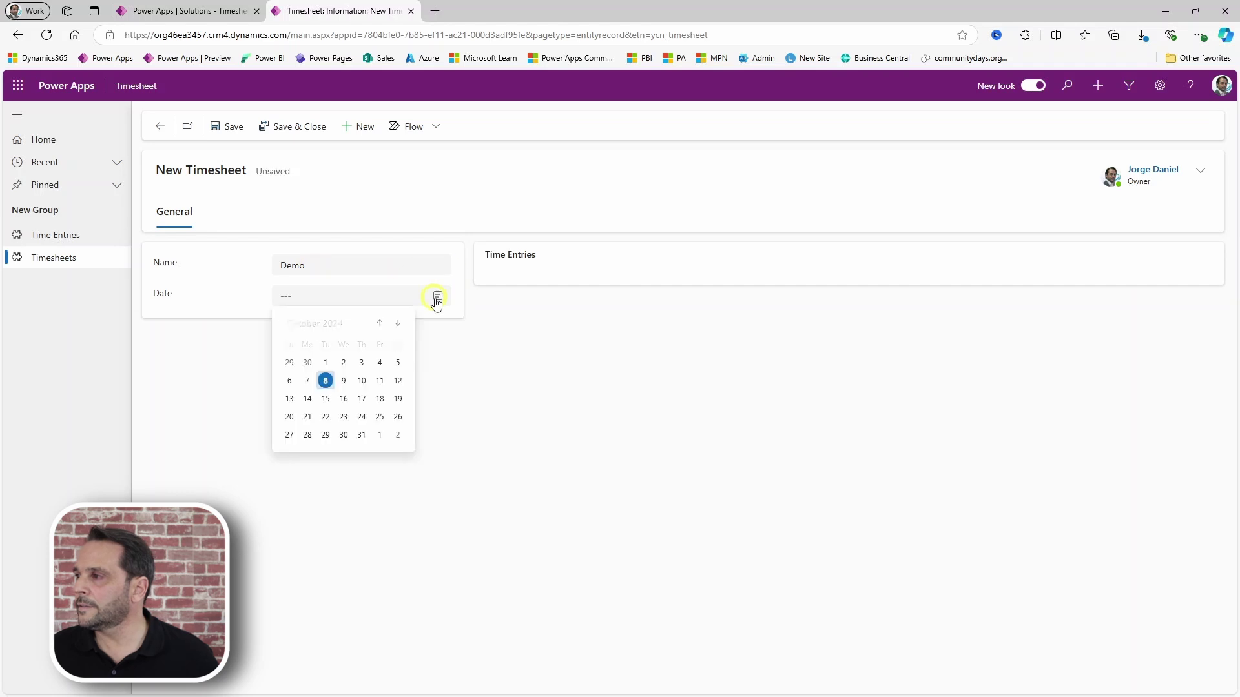
pyautogui.click(326, 383)
pyautogui.click(229, 128)
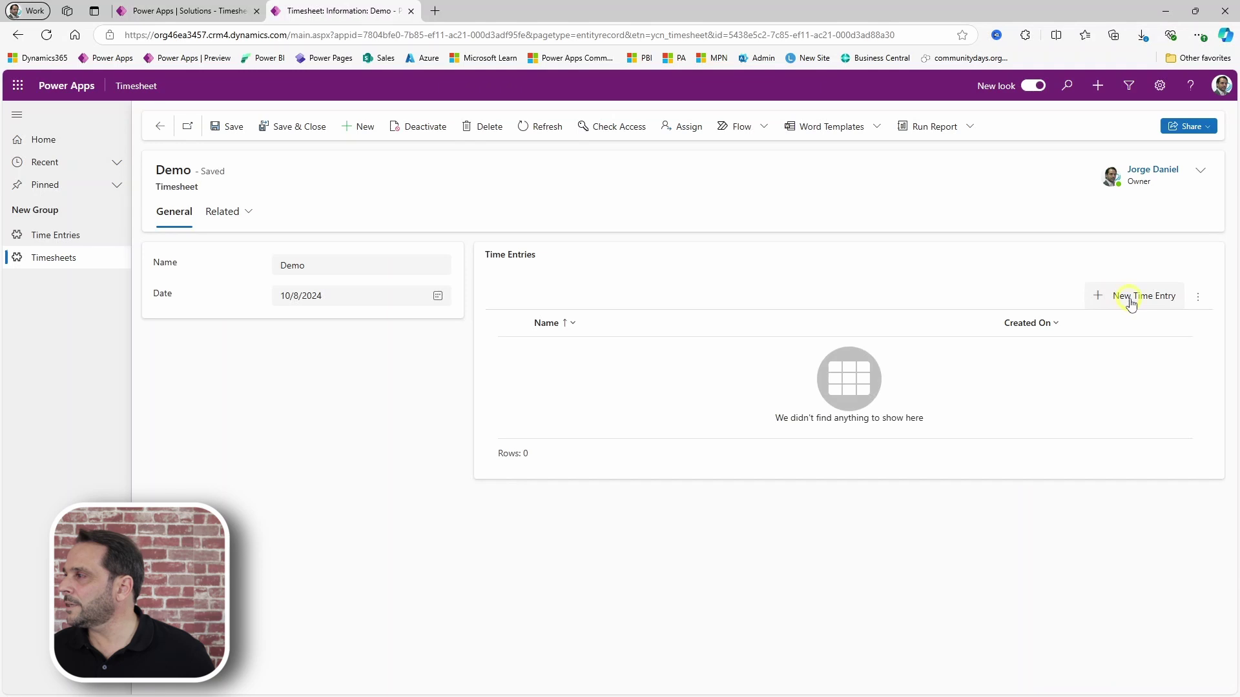
# - Add time entry 'Demo Time' dated 10/8/2024, type Work, duration 3 hours, and save it
pyautogui.click(1131, 301)
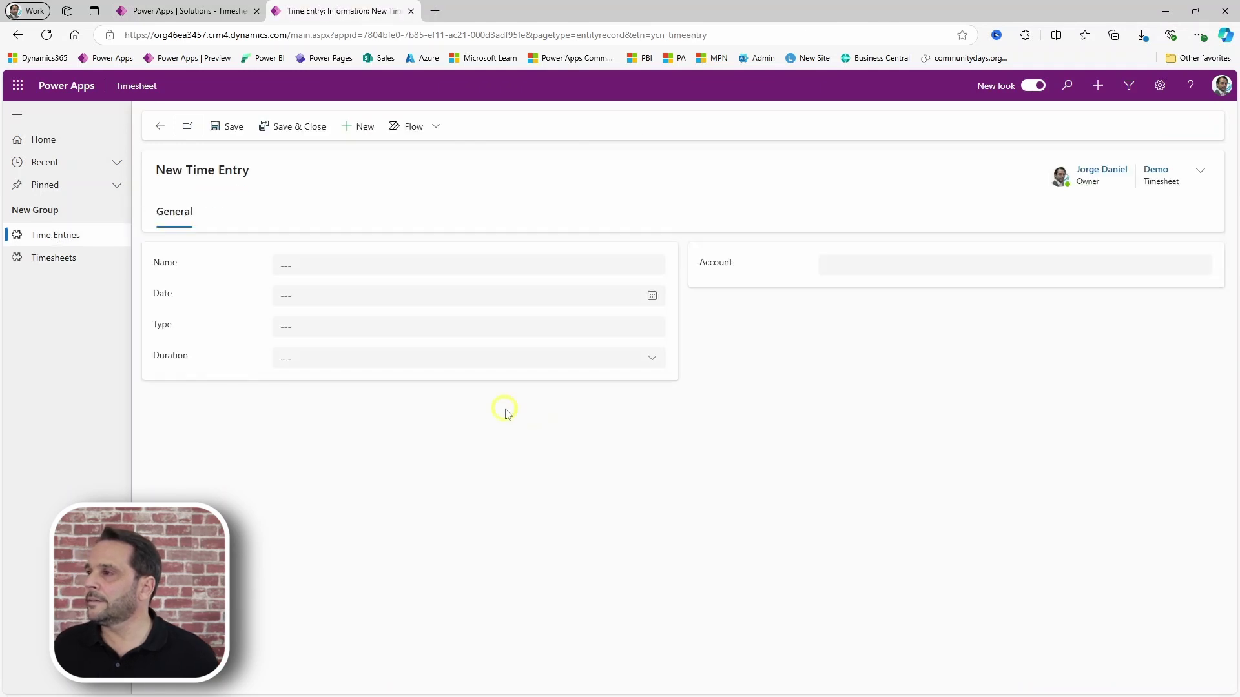
pyautogui.click(326, 266)
pyautogui.write('Demo Time')
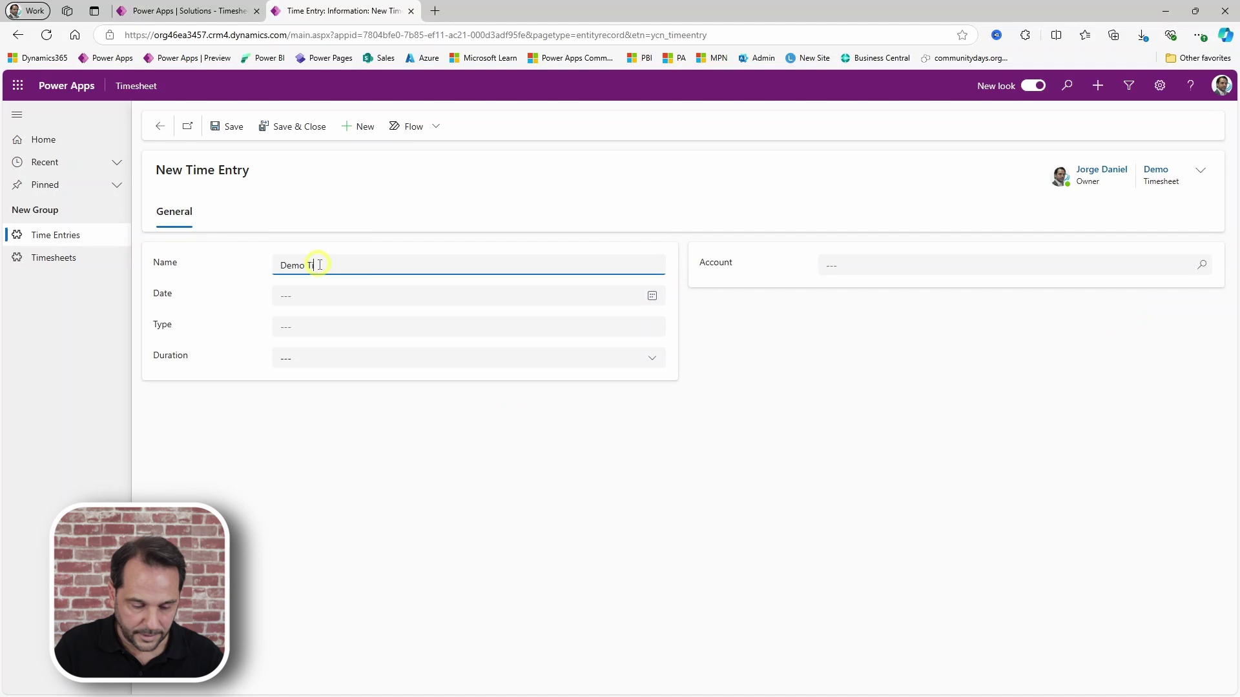
pyautogui.click(652, 301)
pyautogui.click(324, 379)
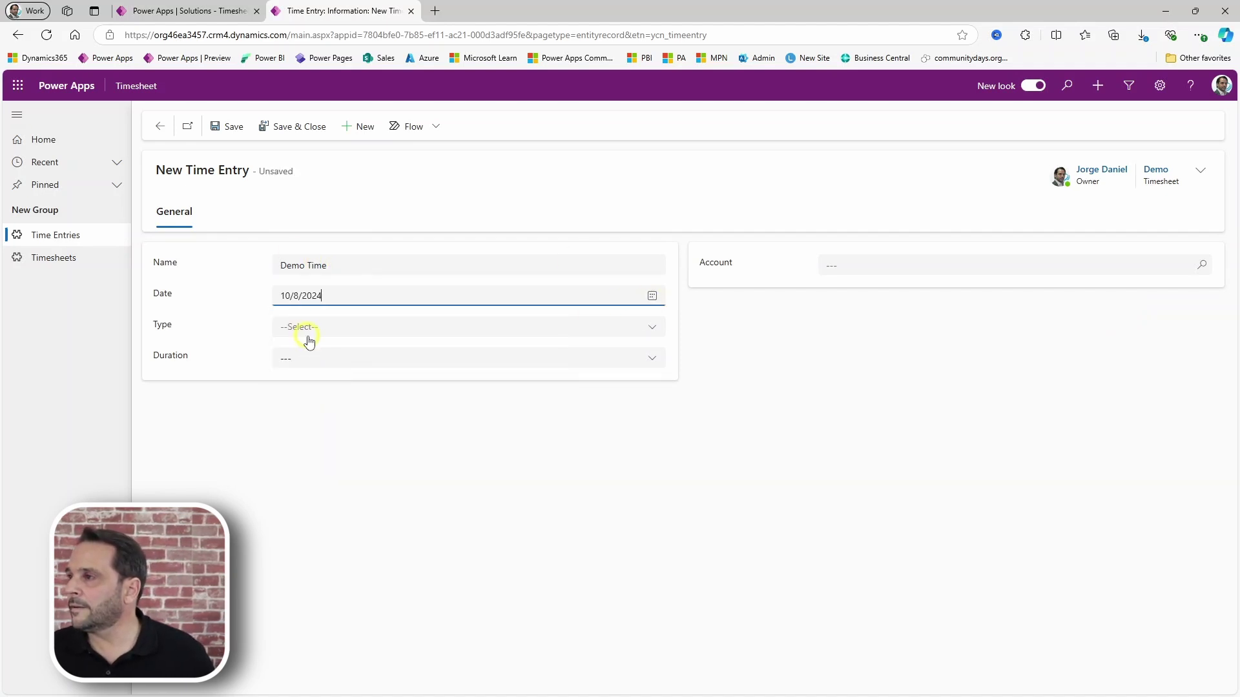
pyautogui.click(308, 335)
pyautogui.click(308, 365)
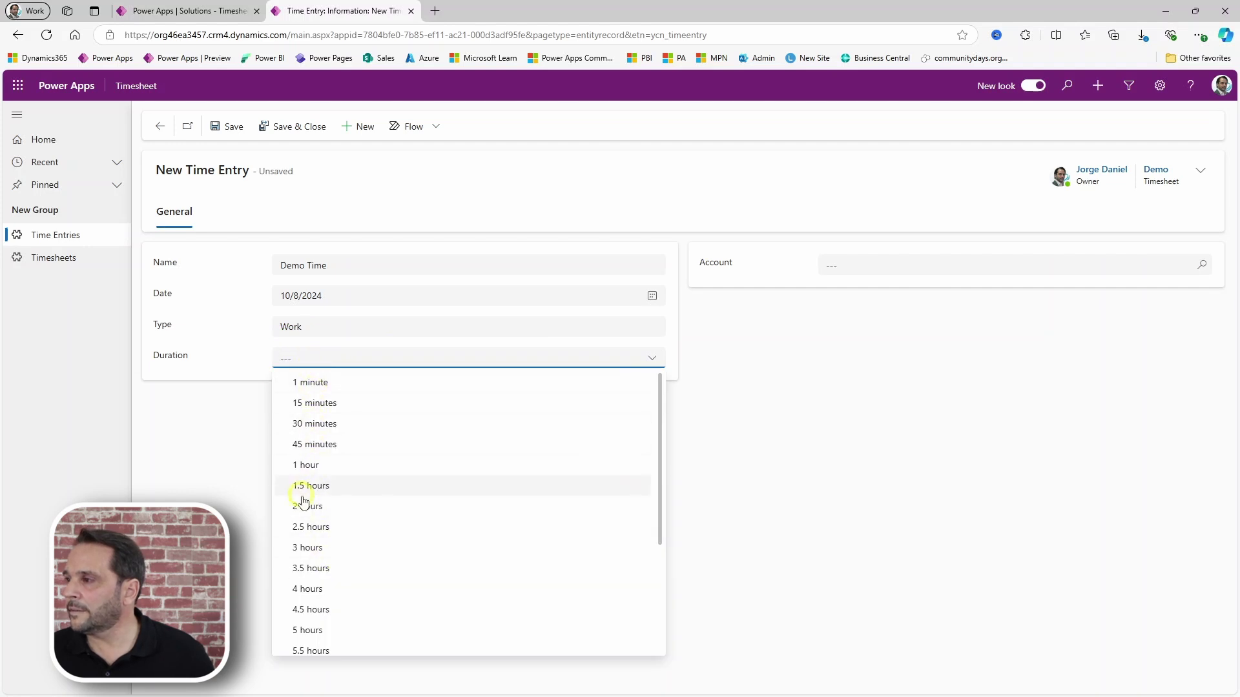
pyautogui.click(310, 548)
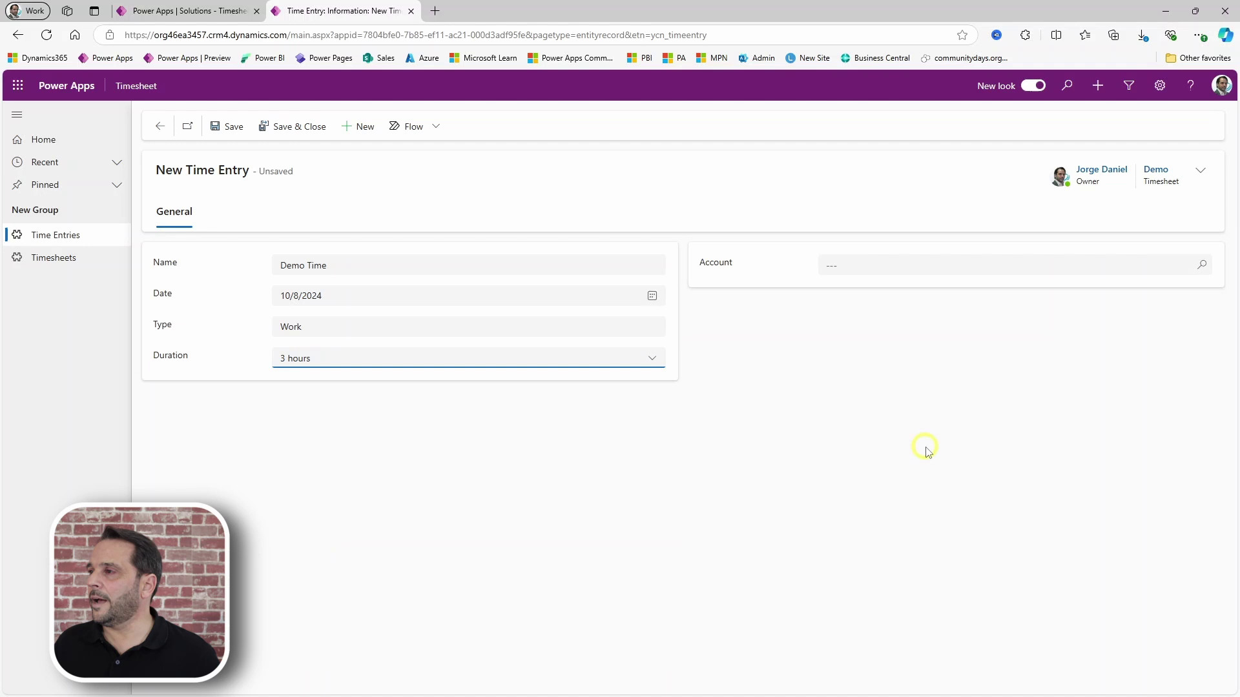
pyautogui.click(292, 127)
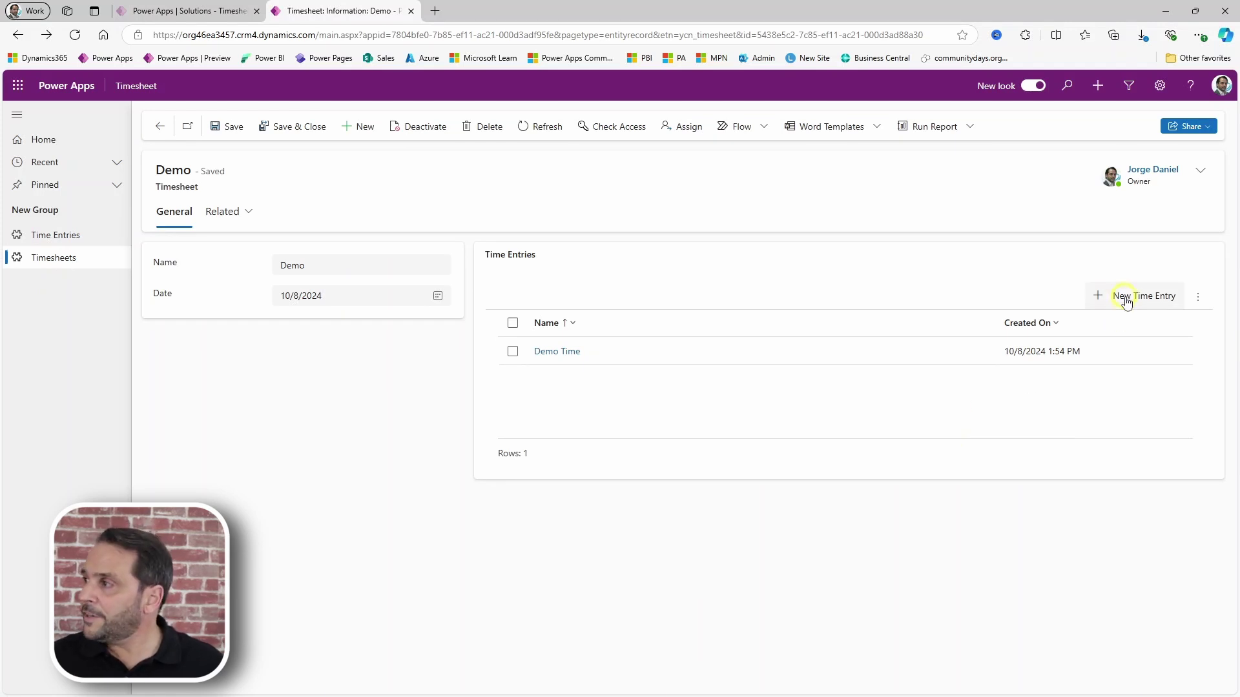
# - Start another Demo time entry and view its Type options: Work, Absence, Vacation
pyautogui.click(1127, 297)
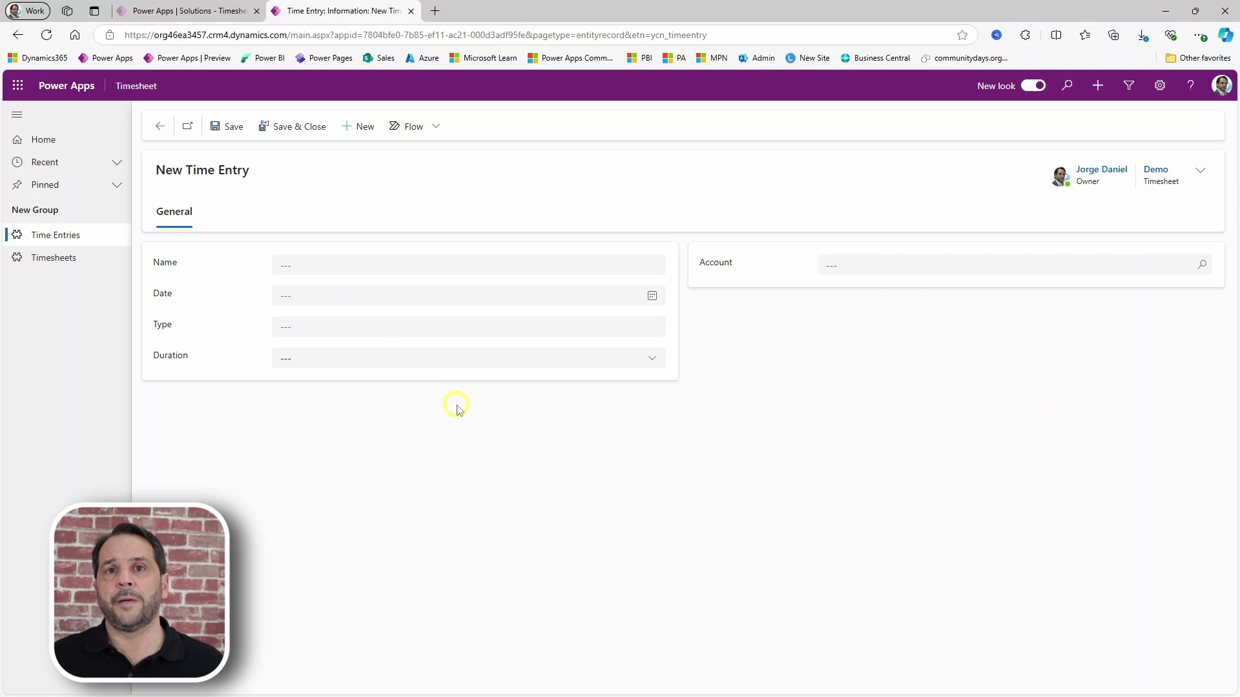
pyautogui.click(386, 328)
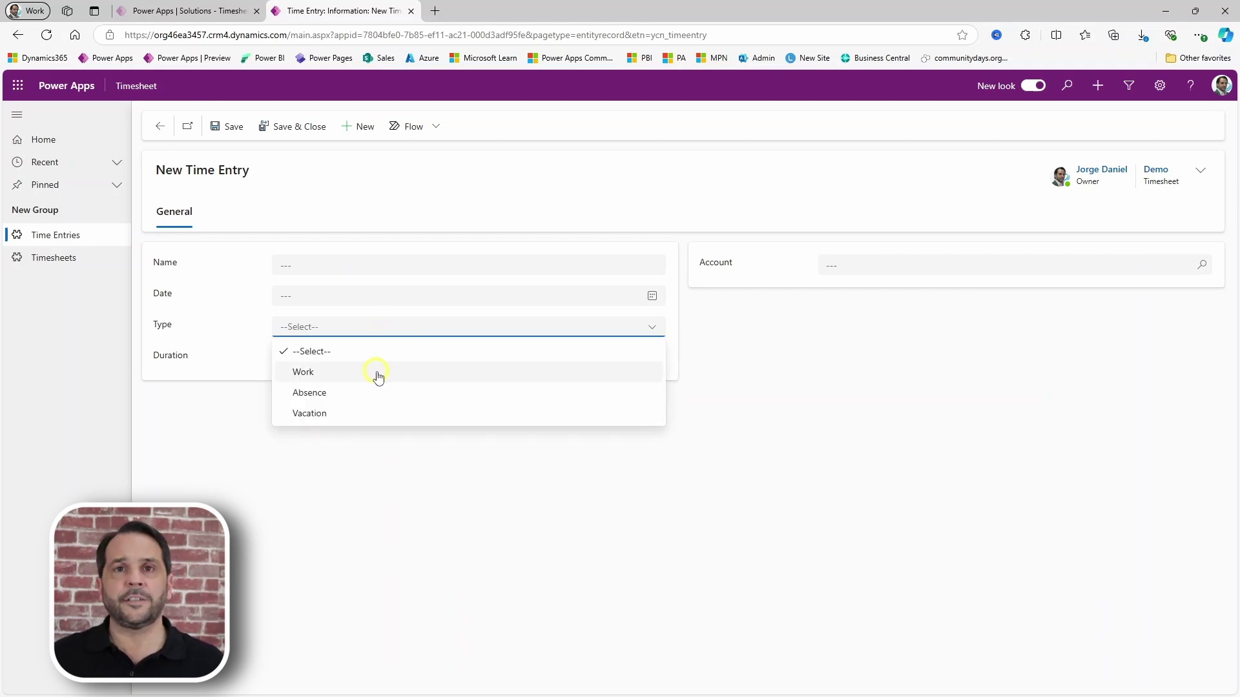